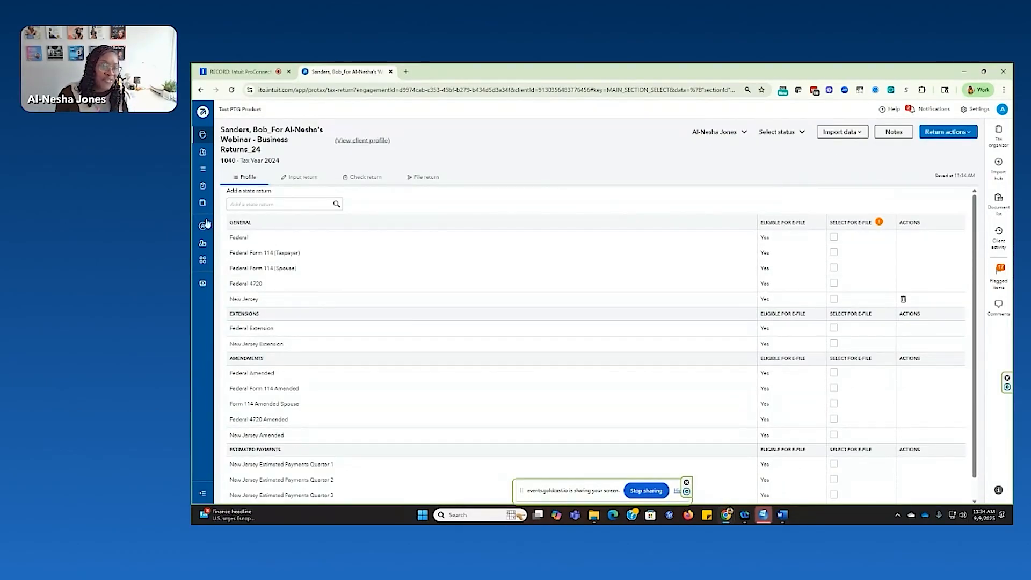
Open the return's input screens and view Client Information and the Business Income (Sch C) details for the welder business.
click(296, 176)
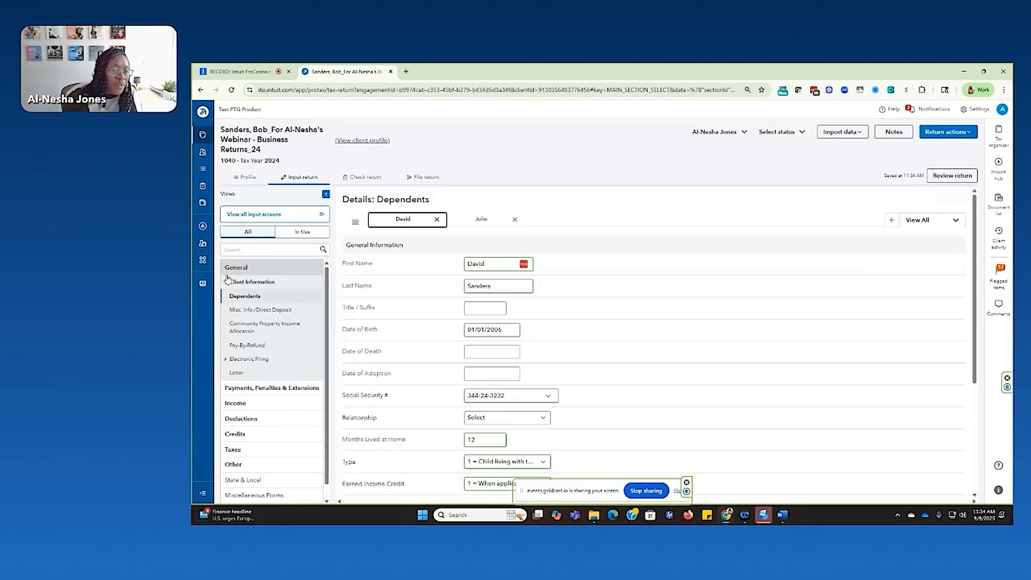
click(263, 283)
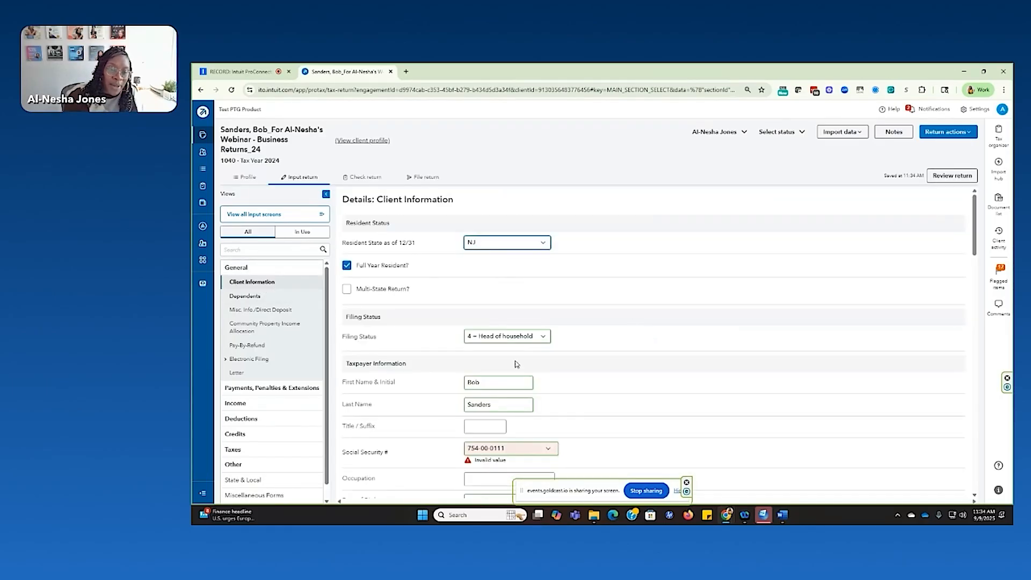
click(246, 409)
click(250, 468)
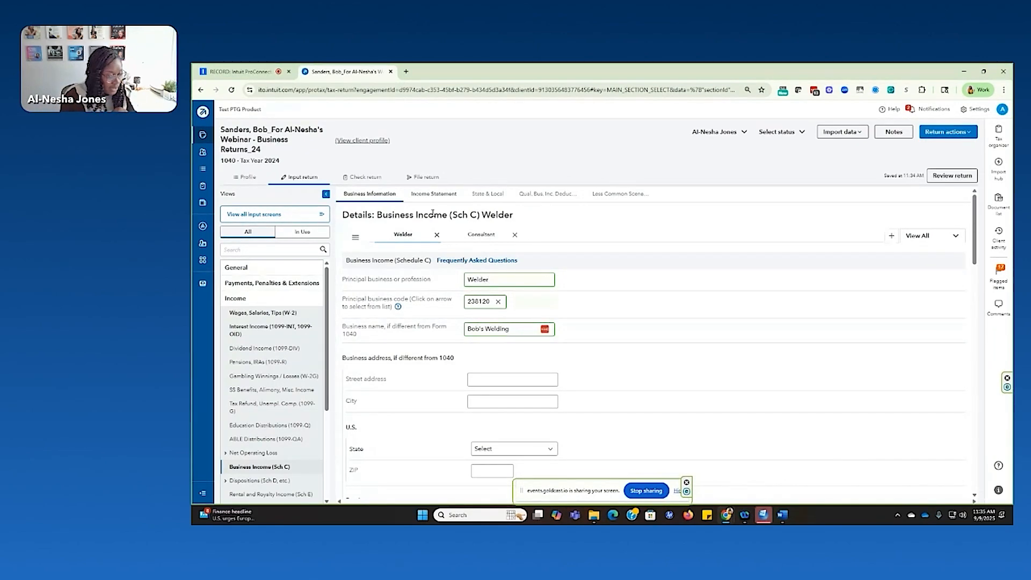
Open the Business Use of Home (8829) deduction and assign its first entry to Schedule C and the Welder activity.
click(236, 299)
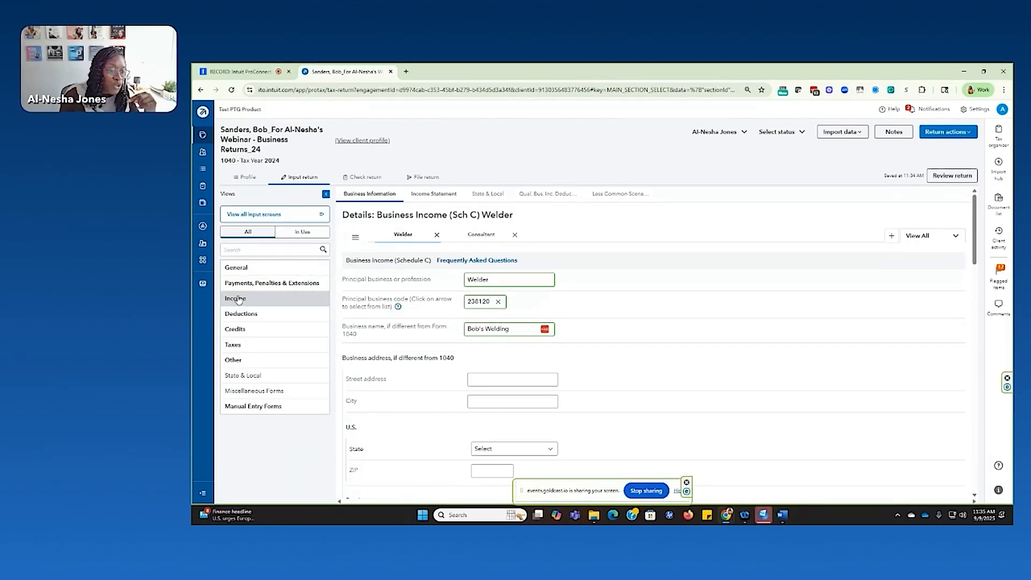
click(249, 316)
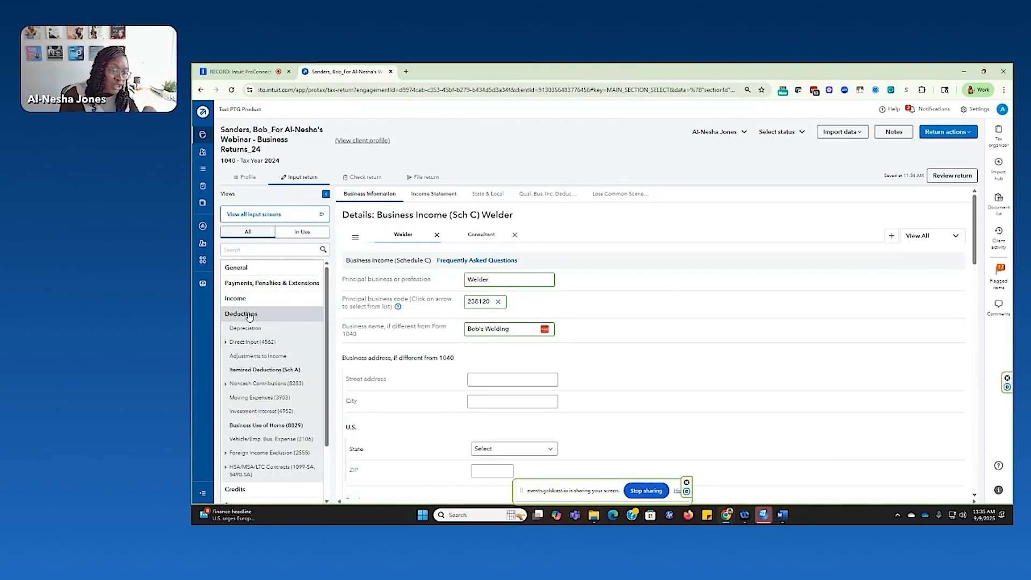
click(268, 428)
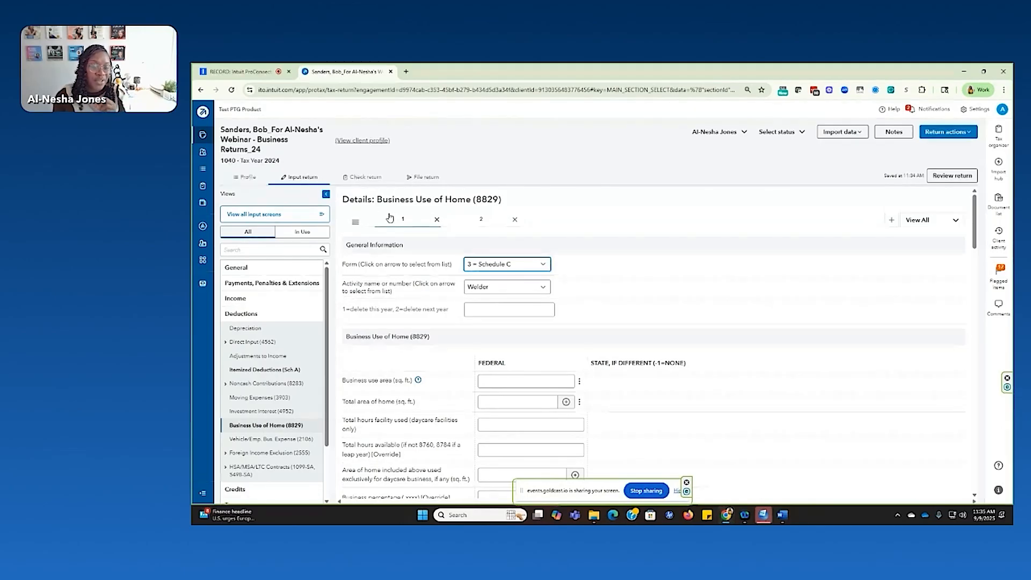
click(493, 263)
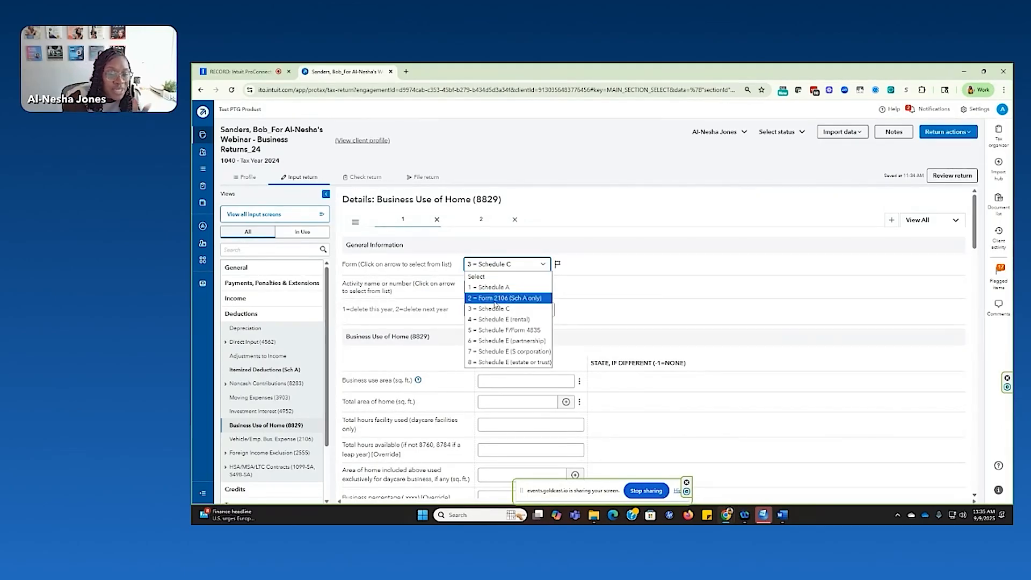
click(495, 309)
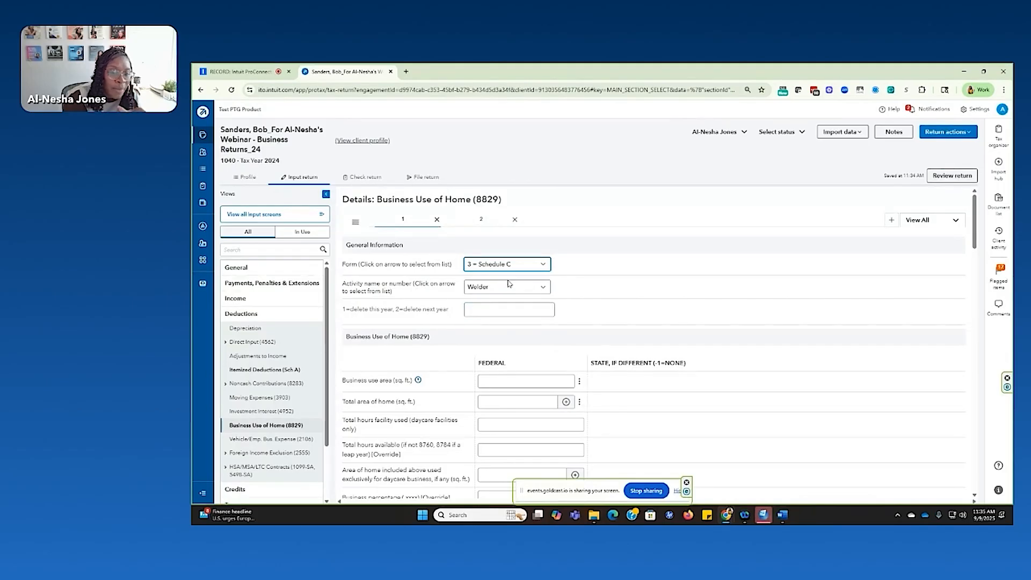
click(502, 287)
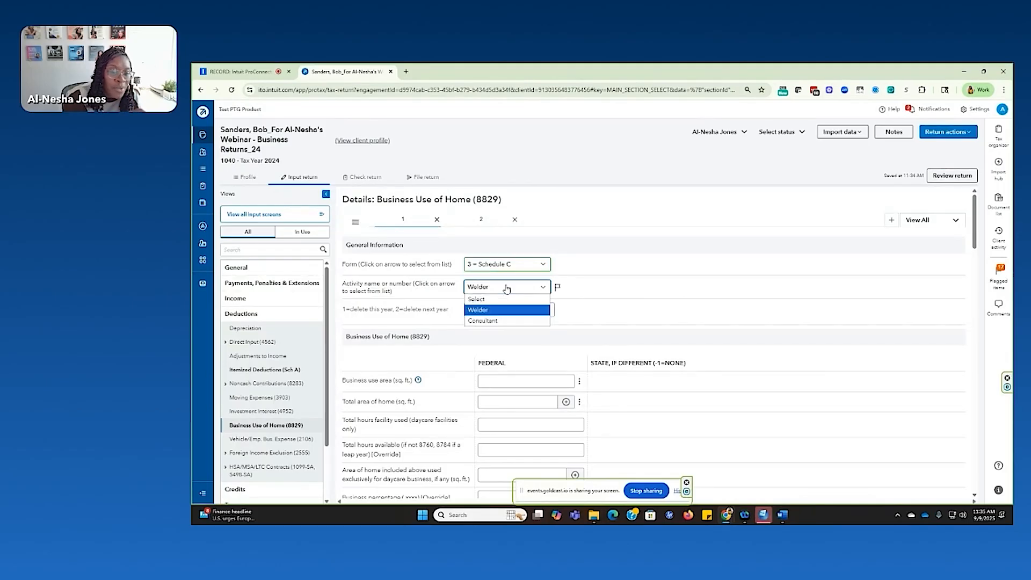
click(492, 310)
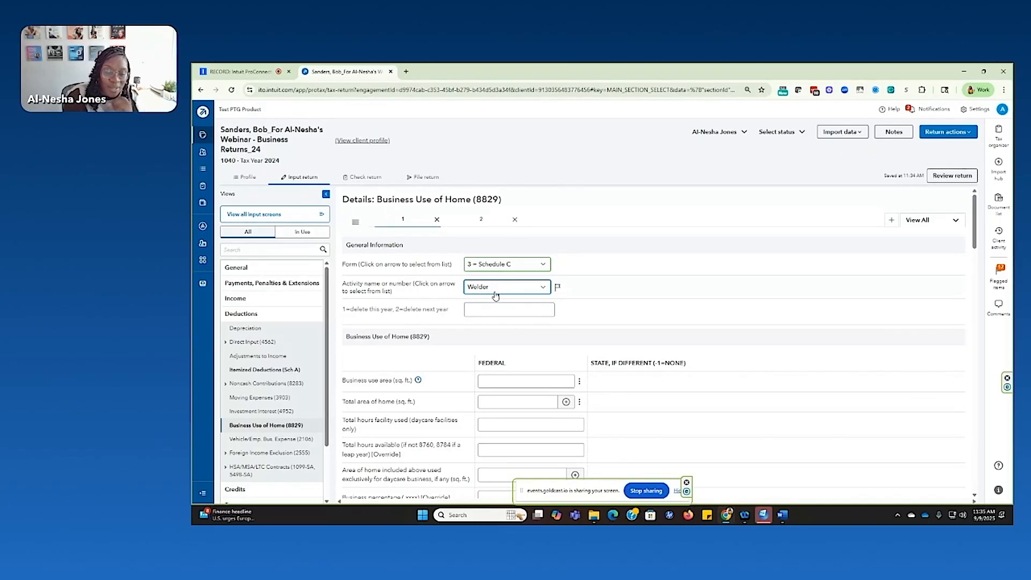
Enter a business use area of 300 sq. ft. and a total home area of 1,500 sq. ft.
click(510, 382)
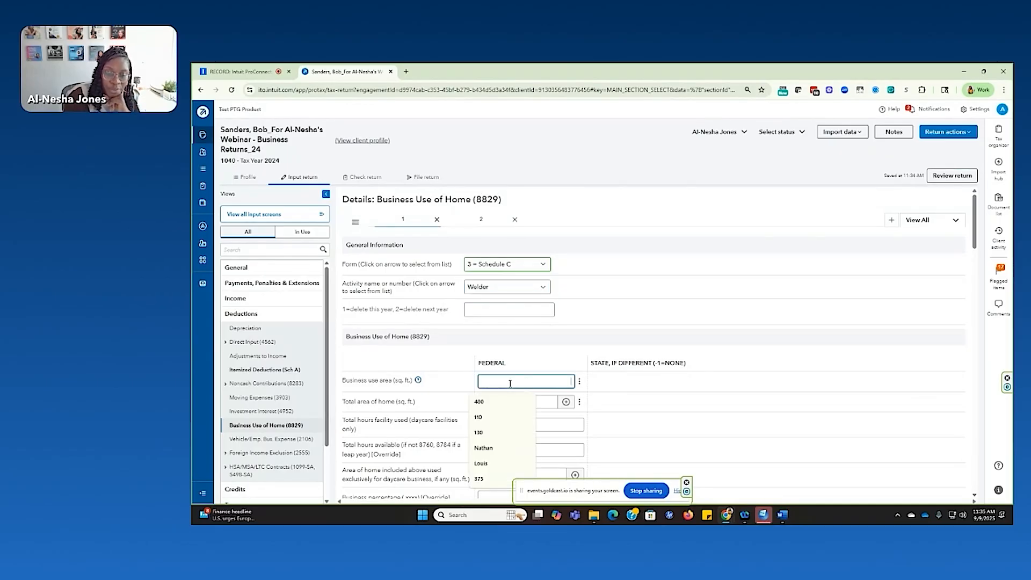
text(300)
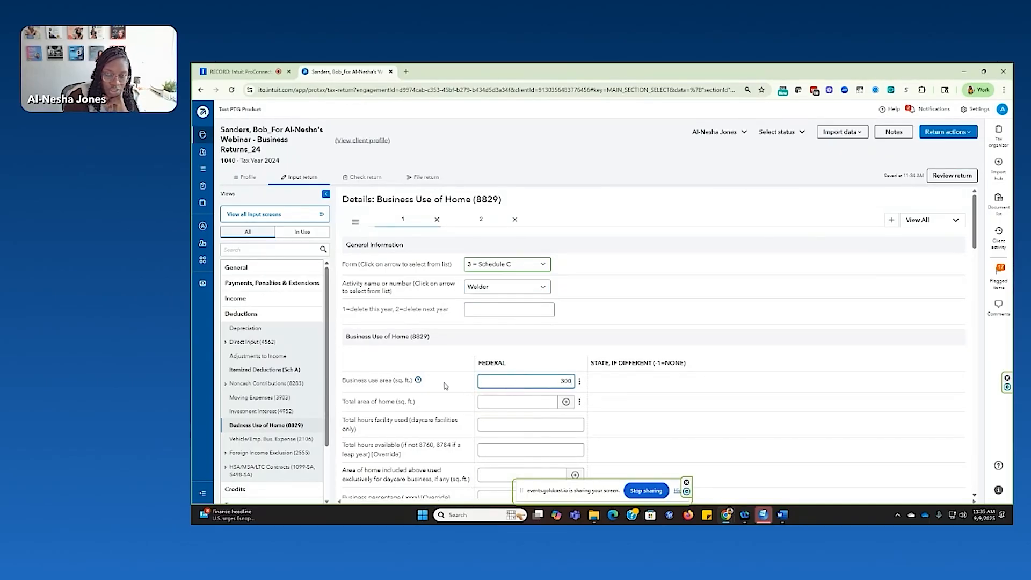
click(466, 393)
click(512, 403)
text(1500)
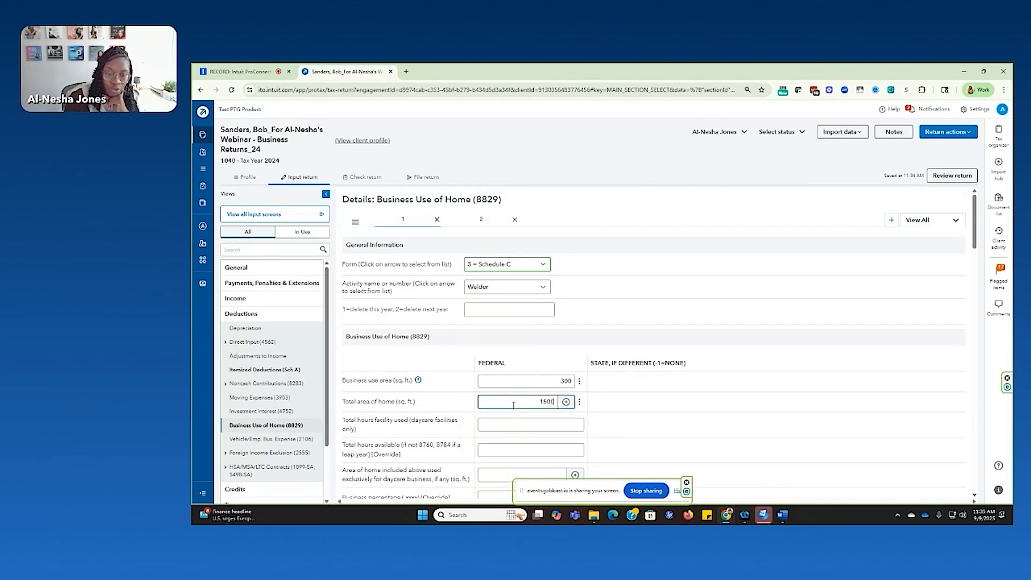
click(450, 402)
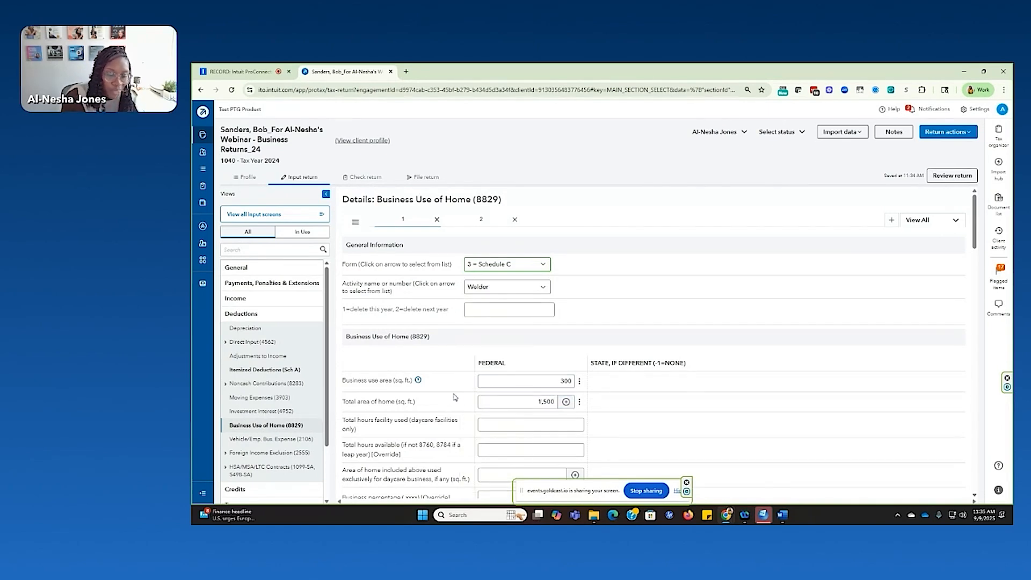
Examine the actual-expenses or simplified-method field with its flagging option, and view the return's list of flagged items.
scroll(453, 399, down, 3)
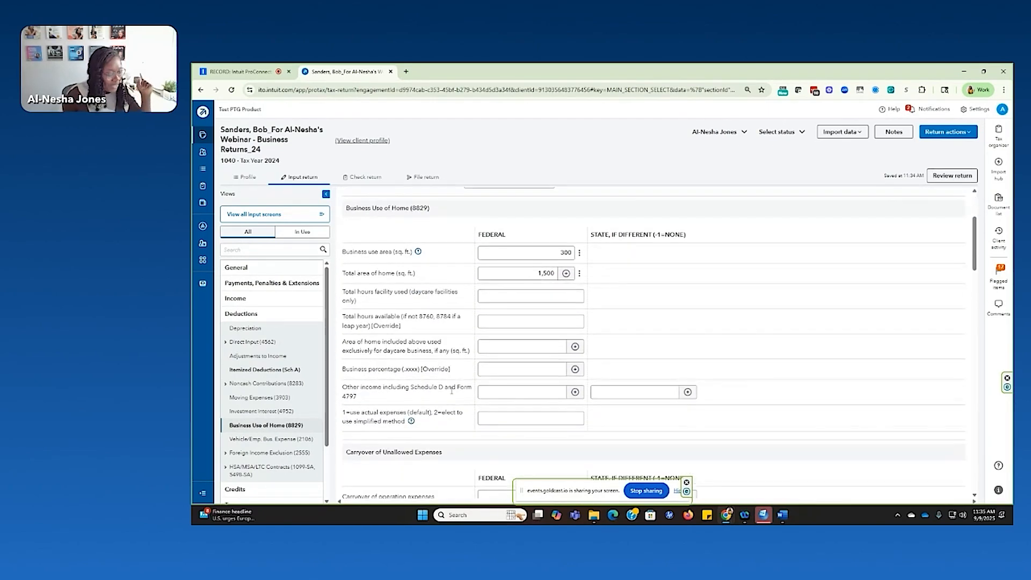
scroll(451, 391, down, 1)
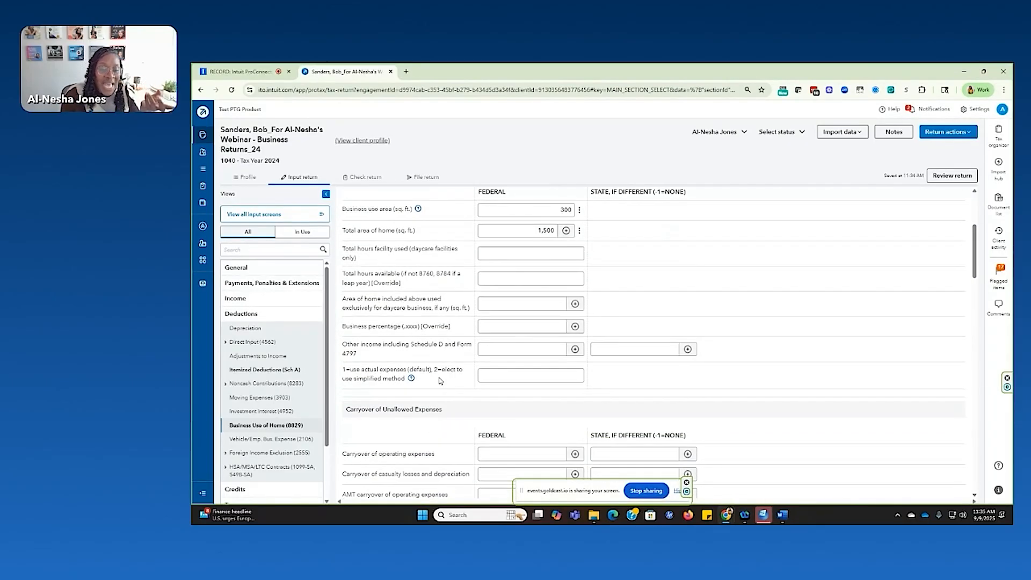
click(539, 374)
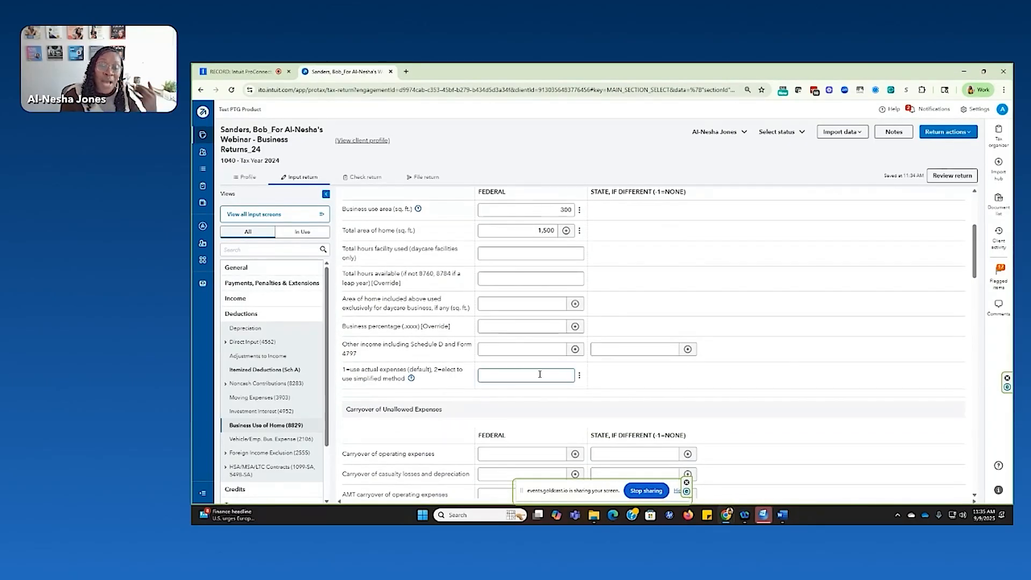
click(580, 376)
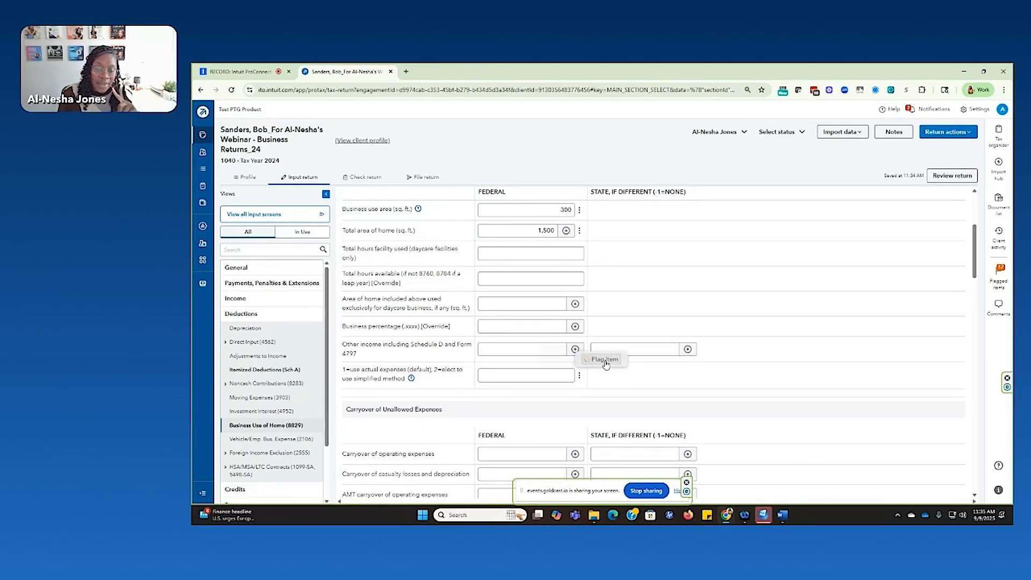
click(999, 271)
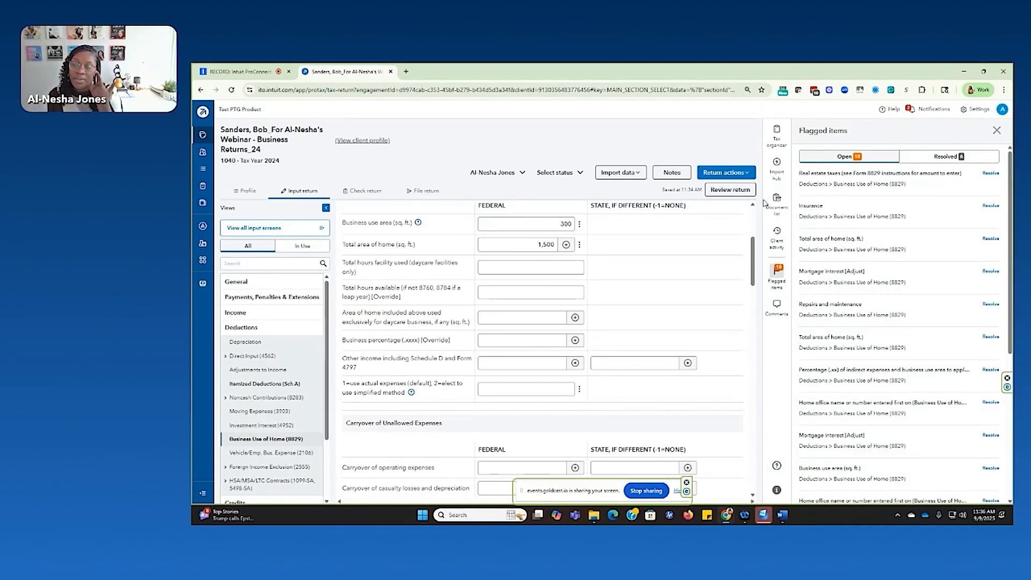
click(997, 130)
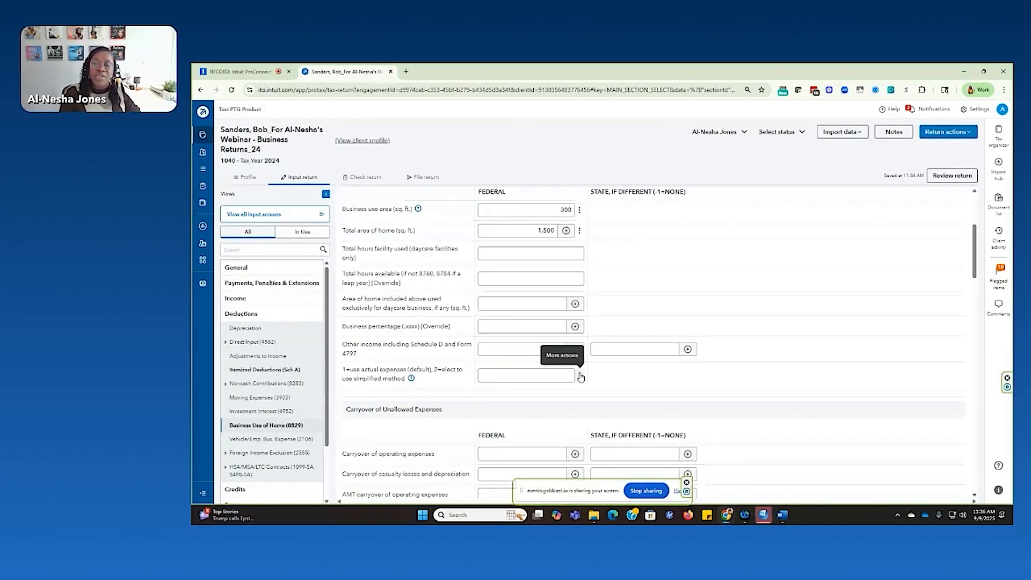
Under Indirect Expenses, flag and enable allocating all mortgage interest, real estate taxes and mortgage insurance premiums as excess.
scroll(539, 395, down, 1)
scroll(517, 391, down, 3)
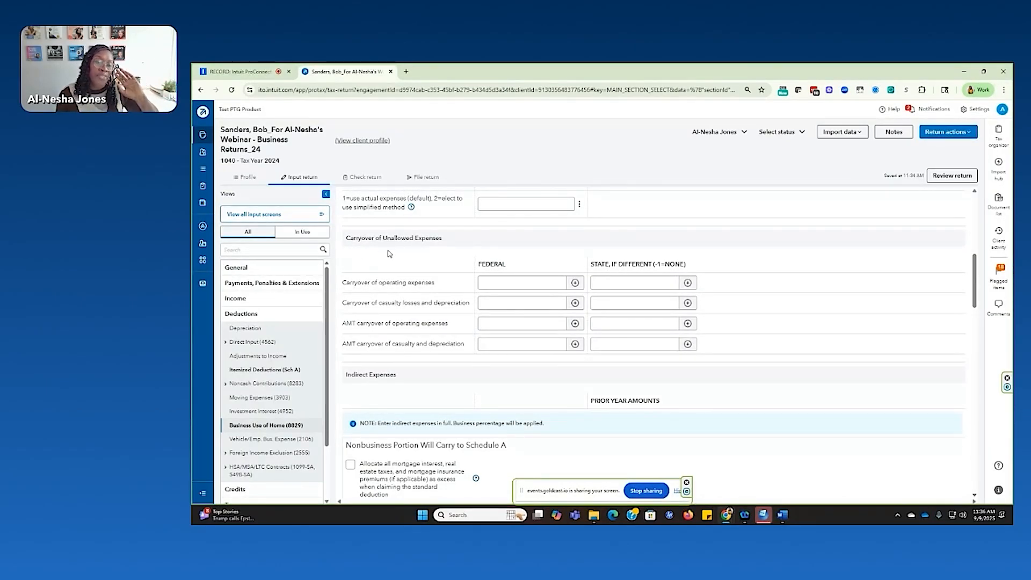
scroll(413, 262, down, 3)
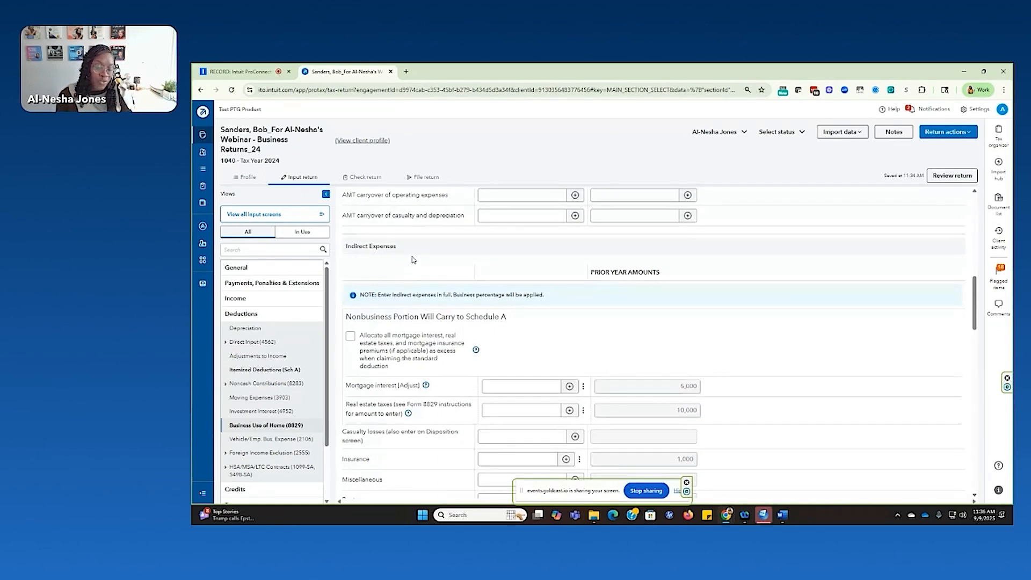
scroll(412, 260, down, 3)
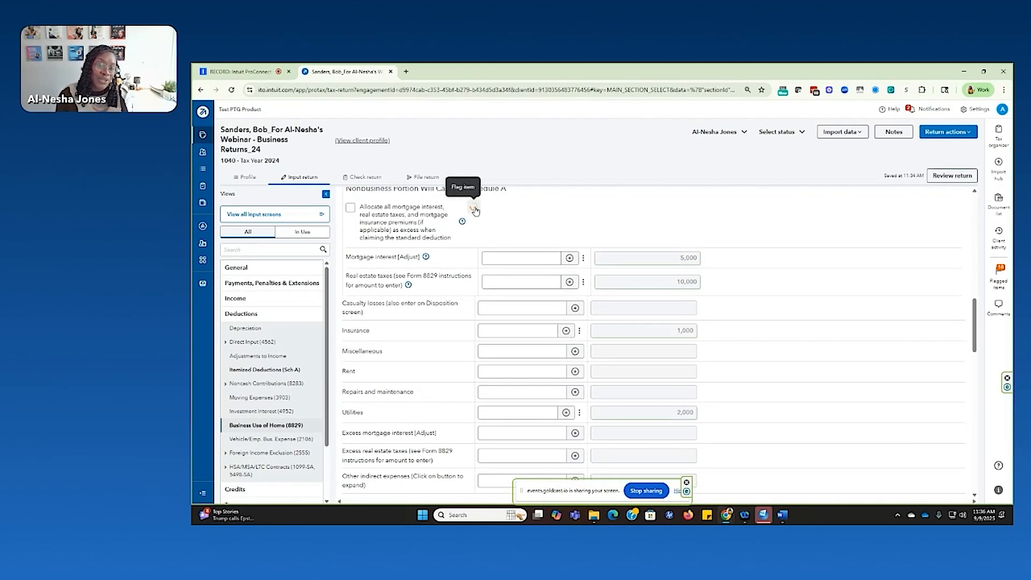
click(475, 210)
click(350, 208)
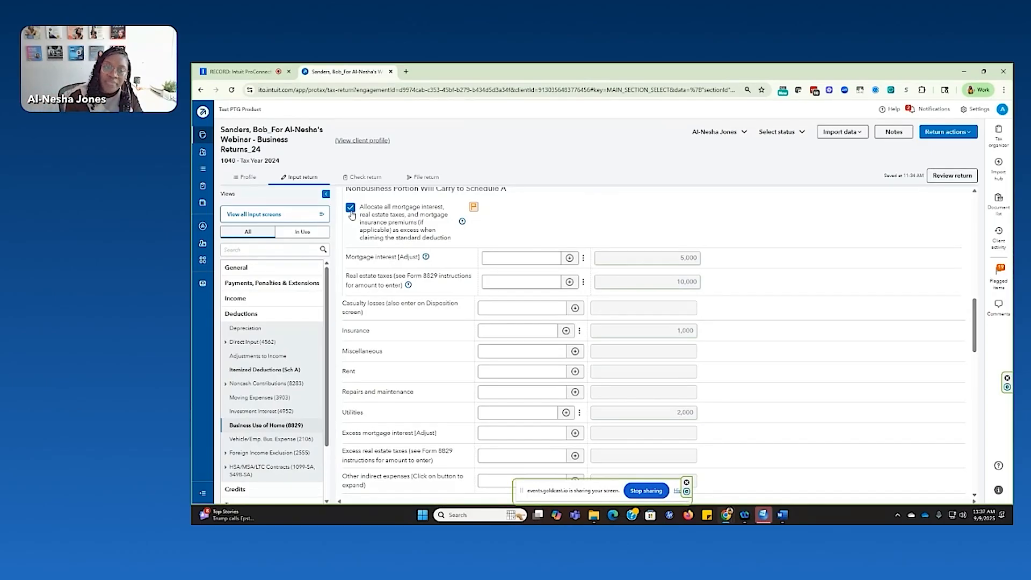
Enter the indirect expenses: mortgage interest 5,000, real estate taxes 10,000, insurance 1,000 and utilities 2,000.
click(524, 260)
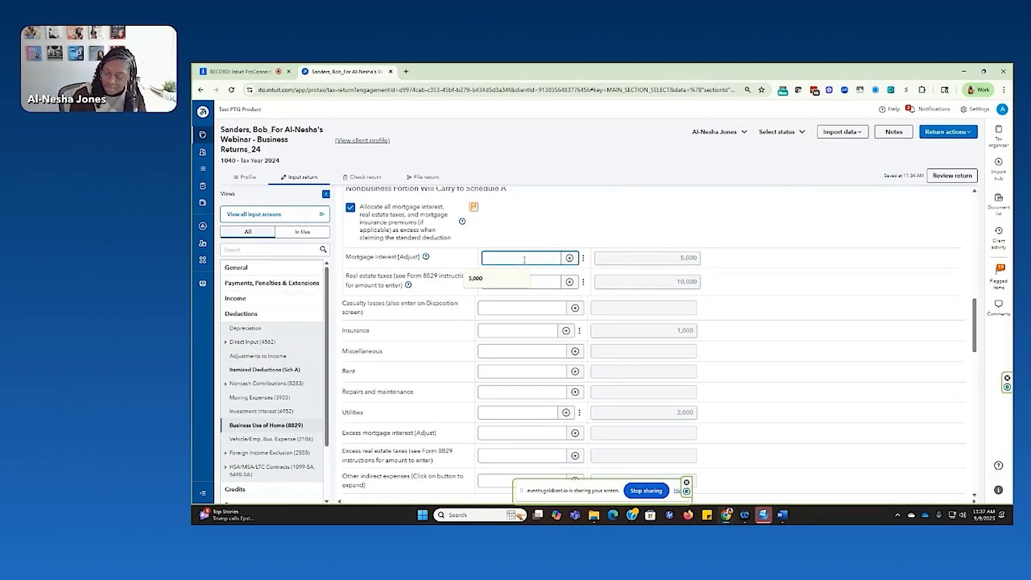
text(5000)
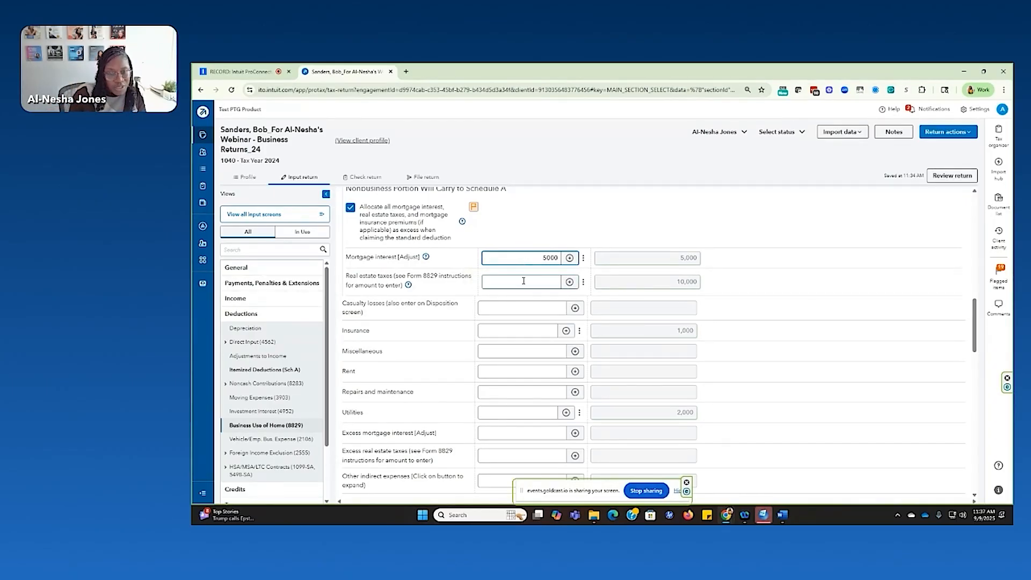
click(523, 281)
text(10000)
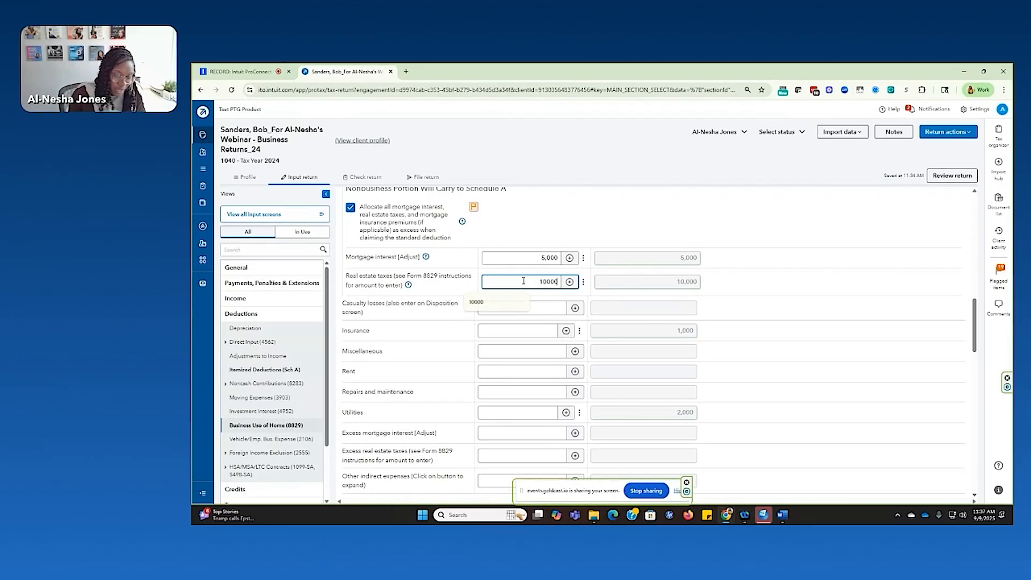
click(523, 328)
text(1000)
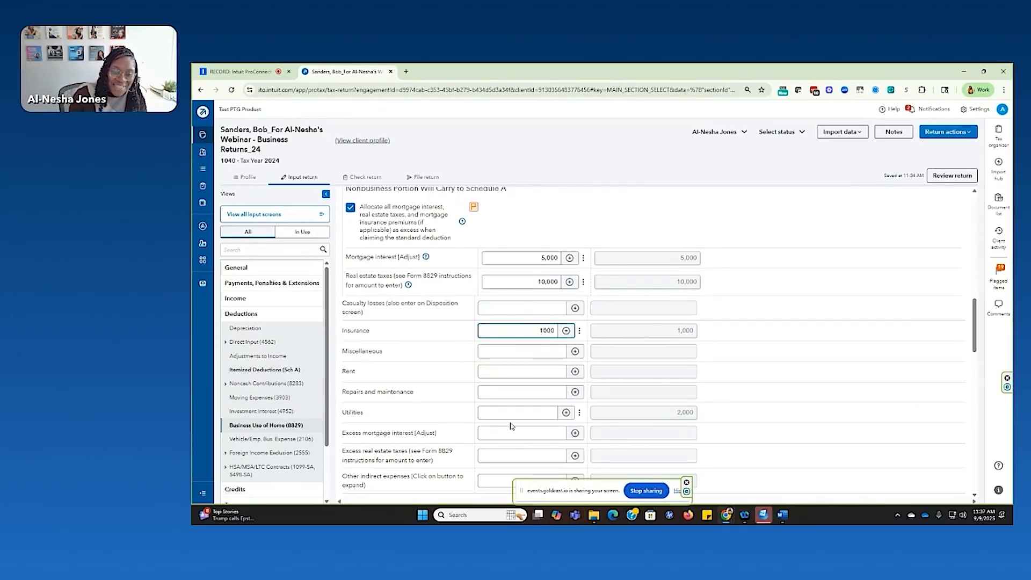
click(507, 412)
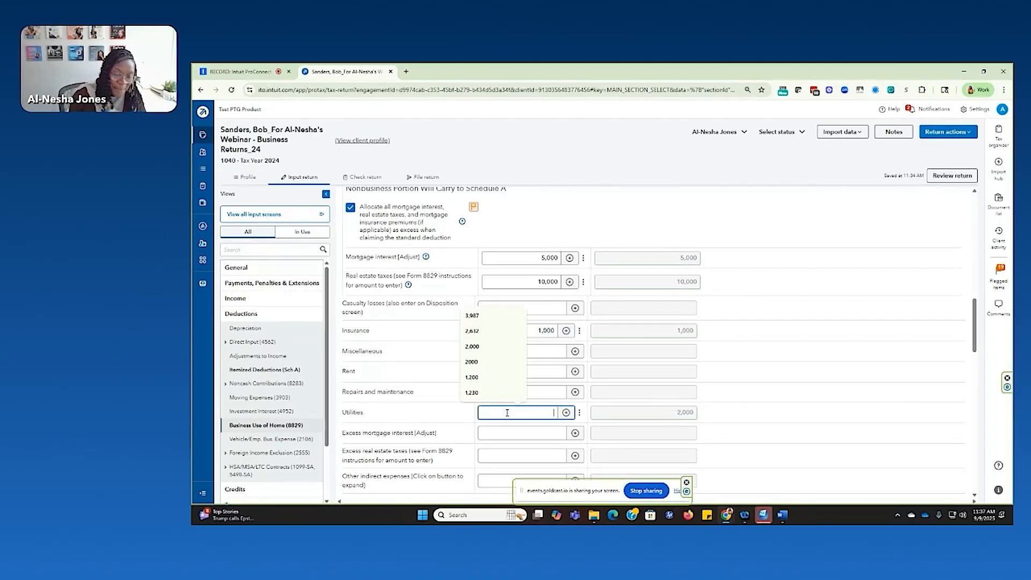
text(2000)
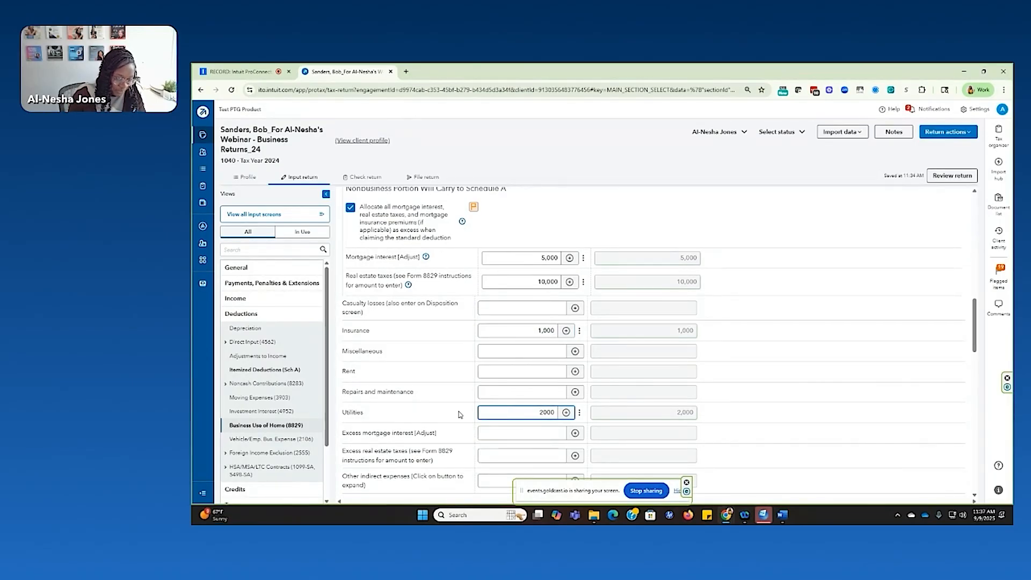
click(465, 412)
Enter 1,000 for repairs and maintenance under Direct Expenses.
scroll(470, 412, down, 3)
scroll(466, 381, down, 2)
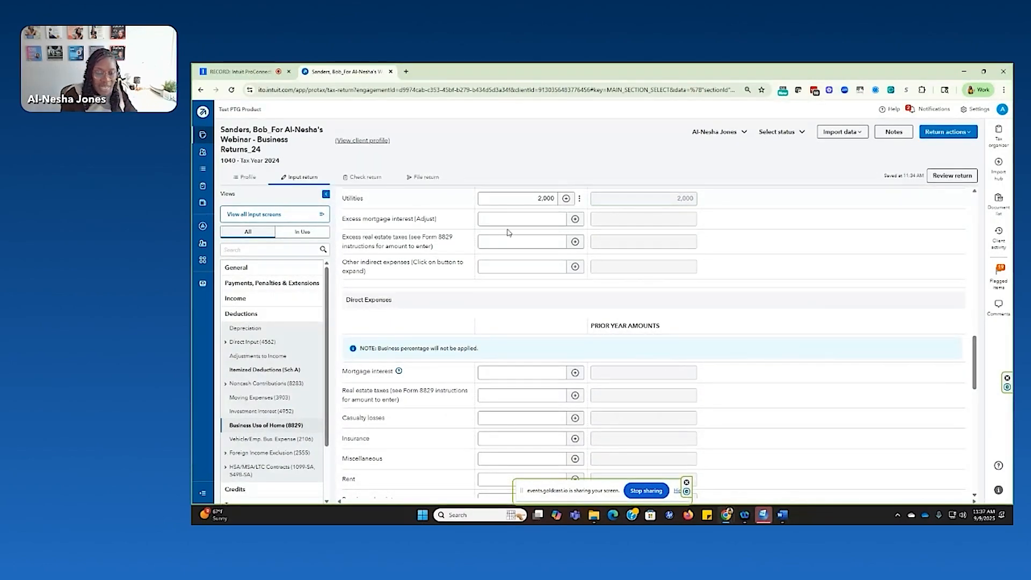
scroll(532, 333, down, 3)
click(526, 372)
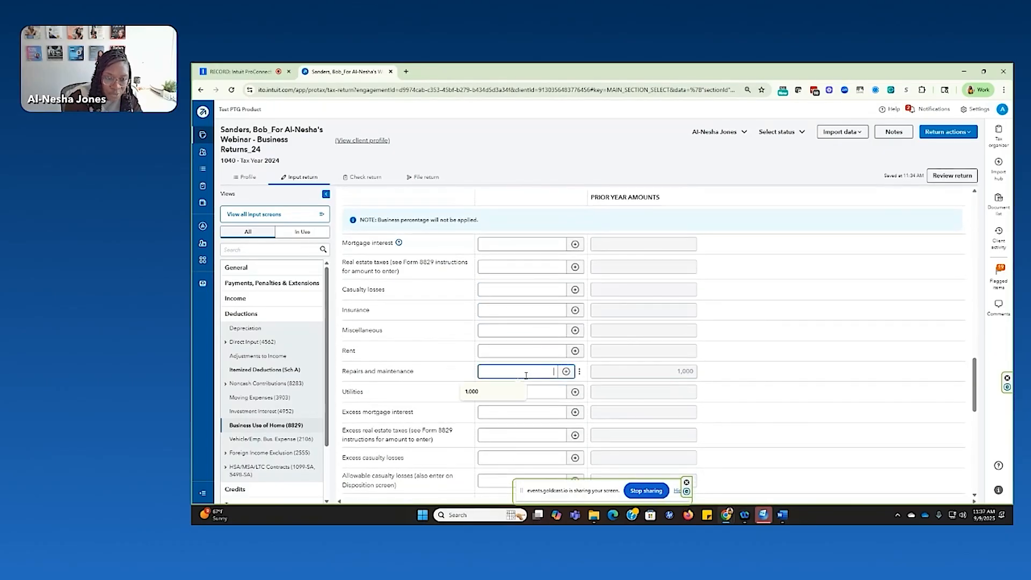
text(1000)
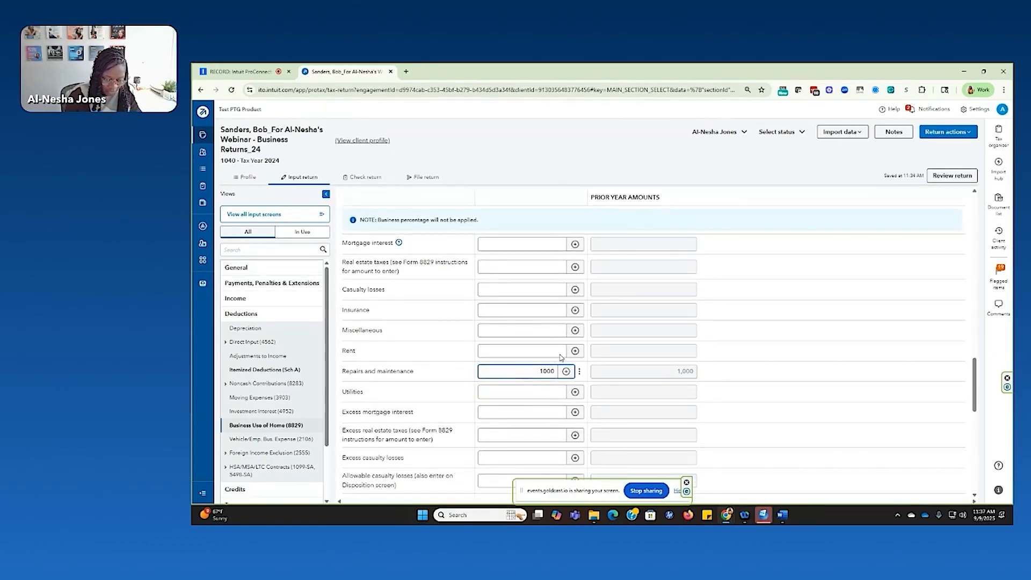
click(405, 364)
Review the Depreciation and Allocation sections of the Business Use of Home (8829) entry.
scroll(407, 357, down, 4)
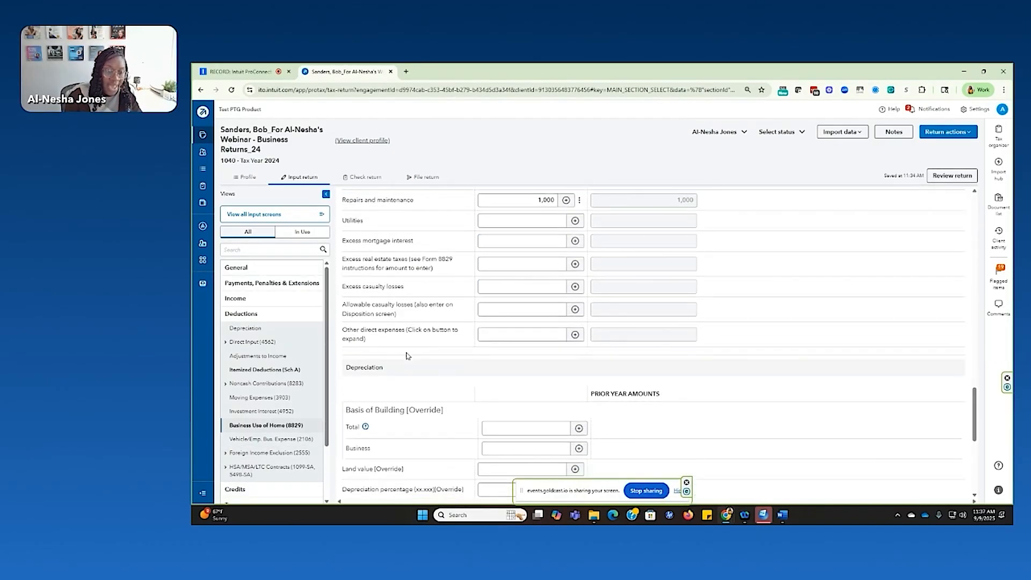
scroll(406, 356, down, 5)
scroll(404, 322, up, 1)
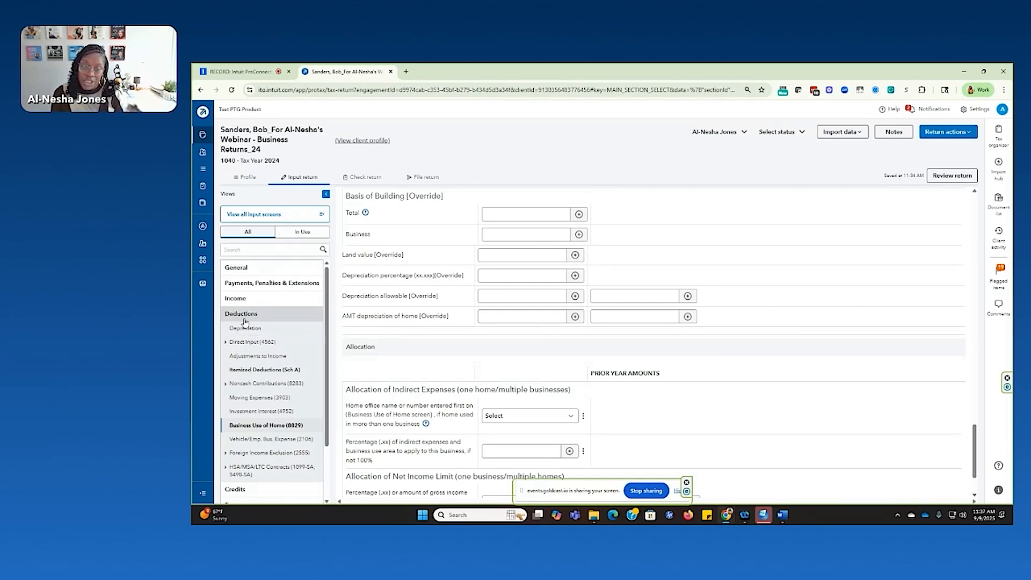
Under Allocation of Indirect Expenses, select Home 1 and set this business's percentage of indirect expenses to 0.6.
scroll(400, 300, down, 1)
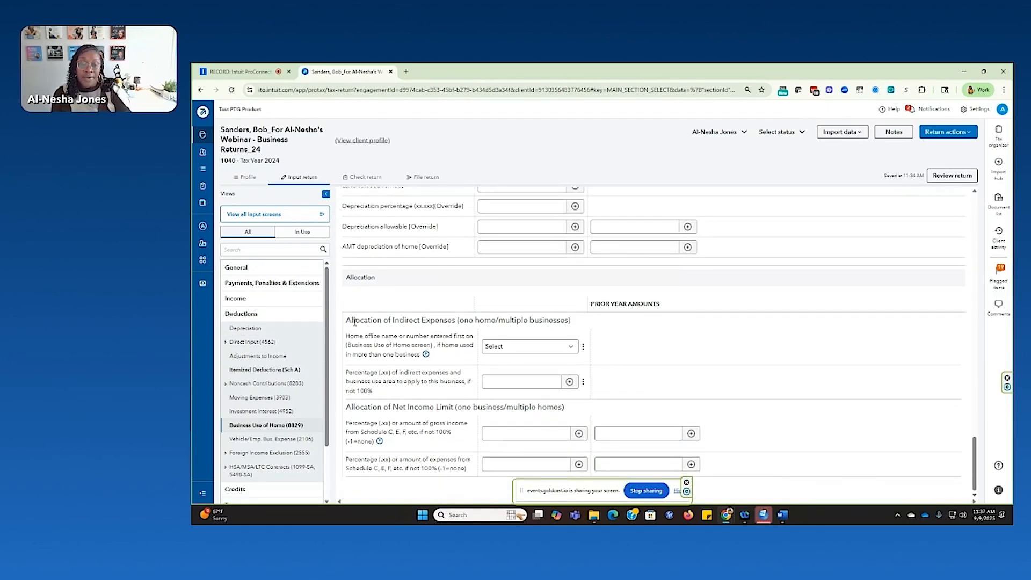
click(530, 348)
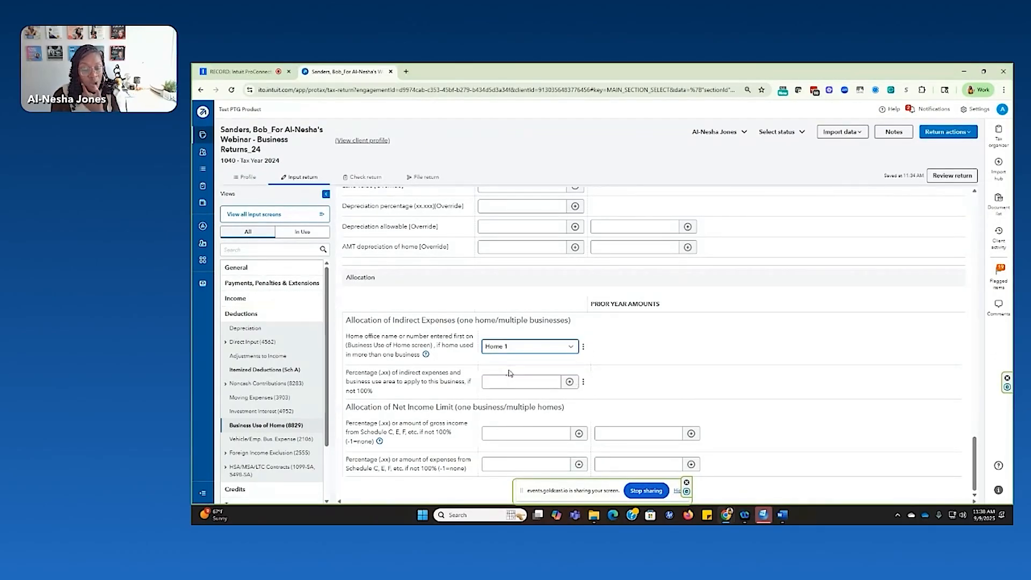
click(511, 382)
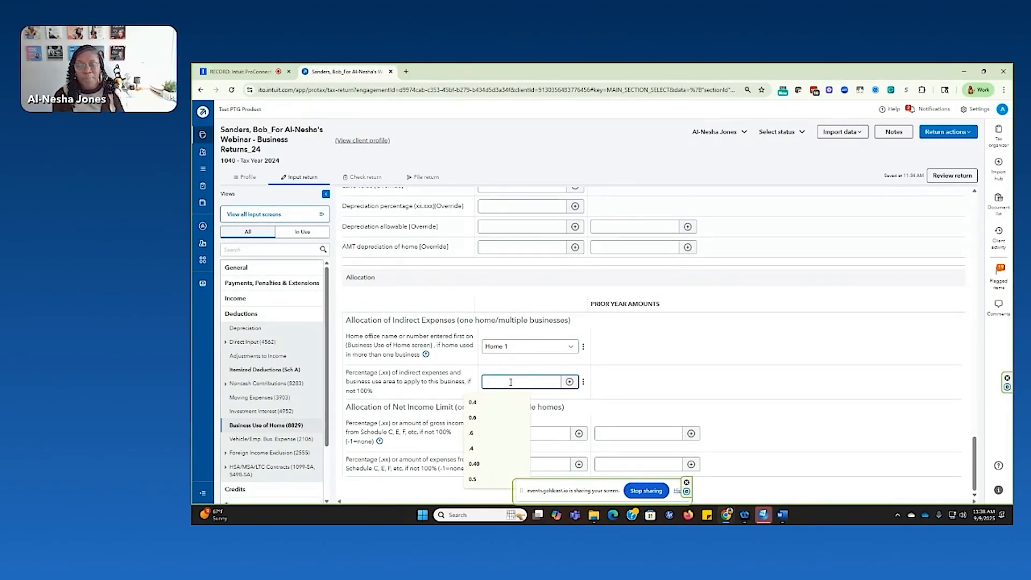
text(0.6)
click(680, 388)
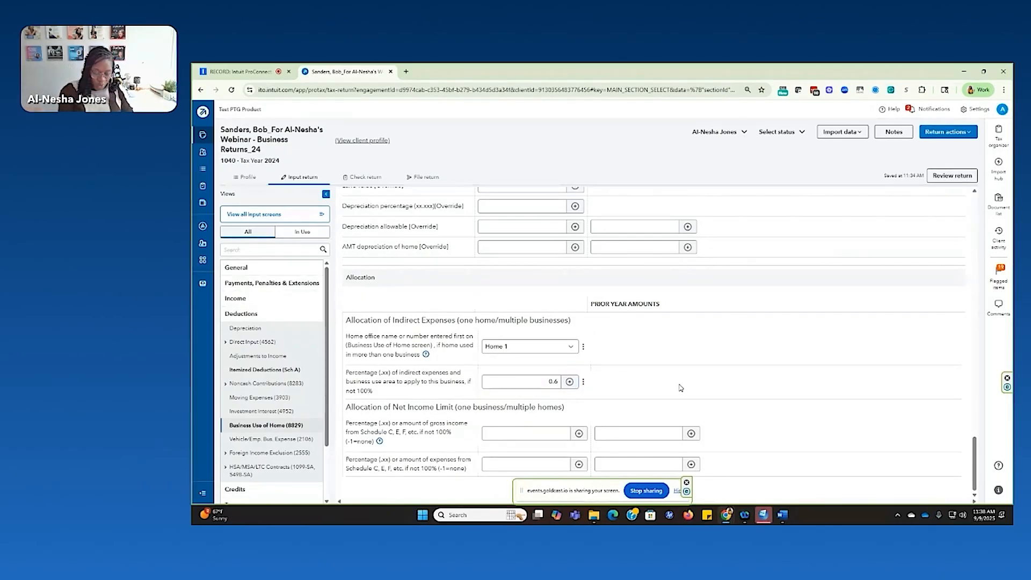
In the second Business Use of Home (8829) entry, use Consultant as the Schedule C activity.
scroll(533, 296, up, 10)
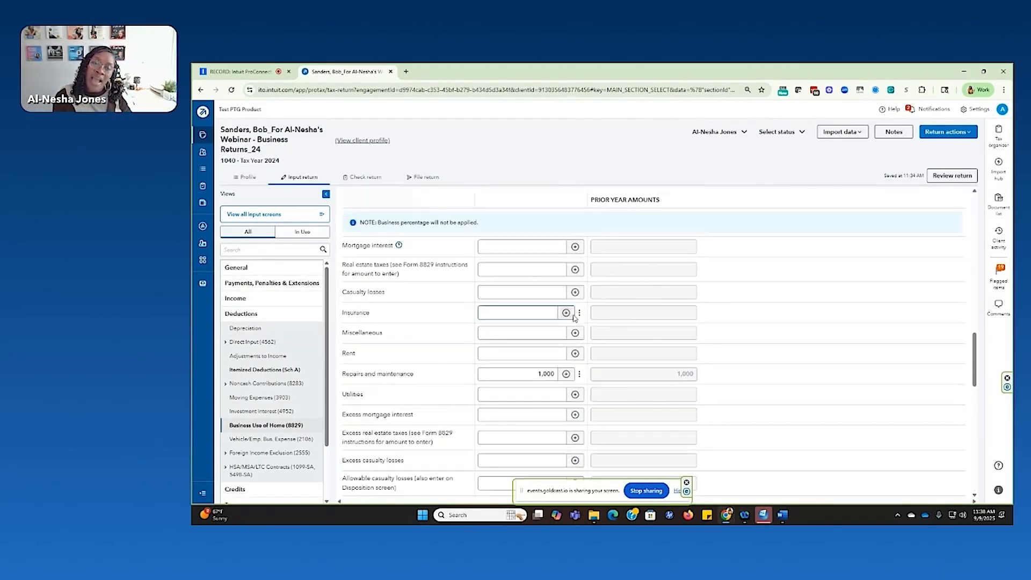
scroll(533, 297, up, 10)
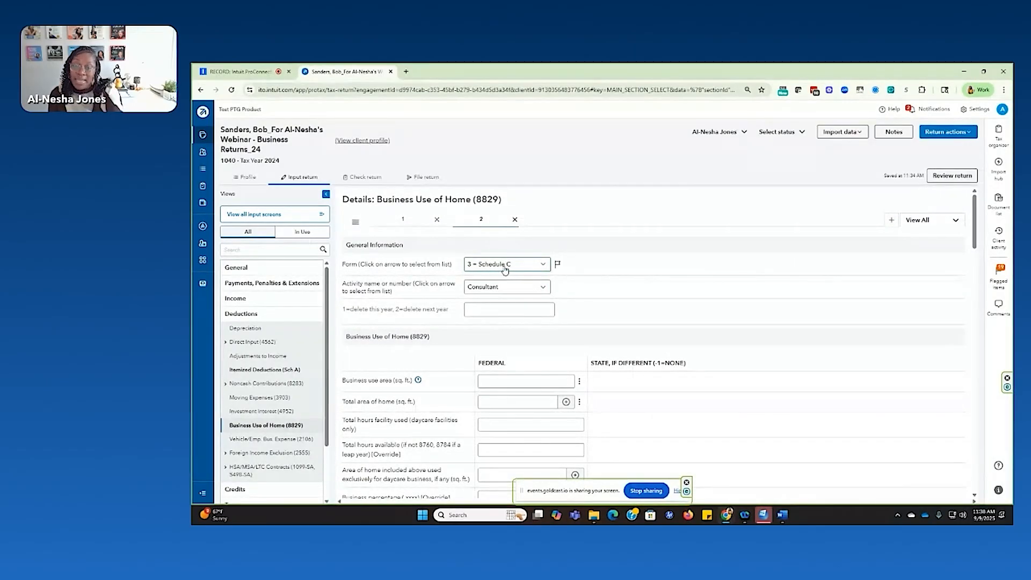
click(499, 288)
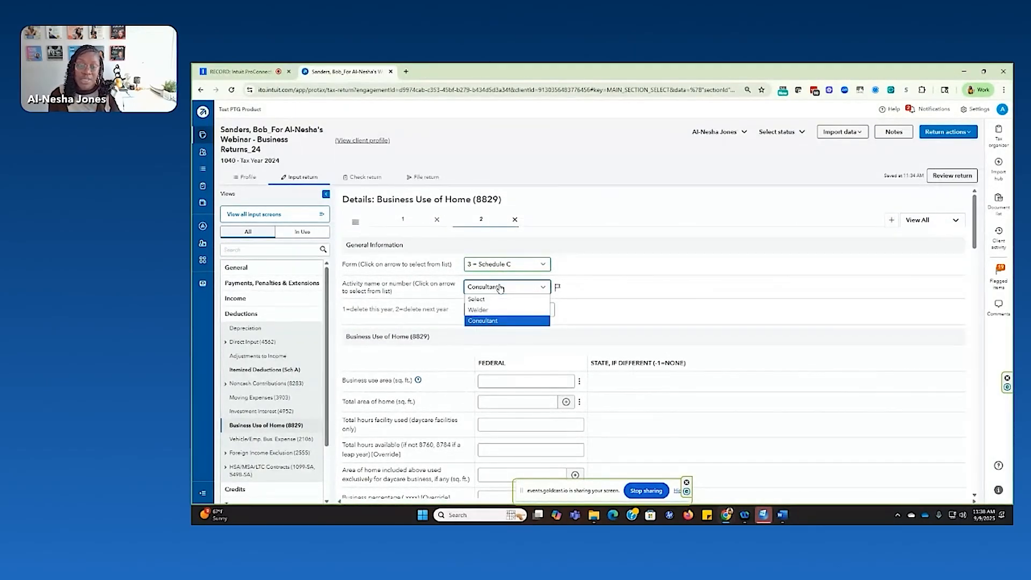
click(493, 321)
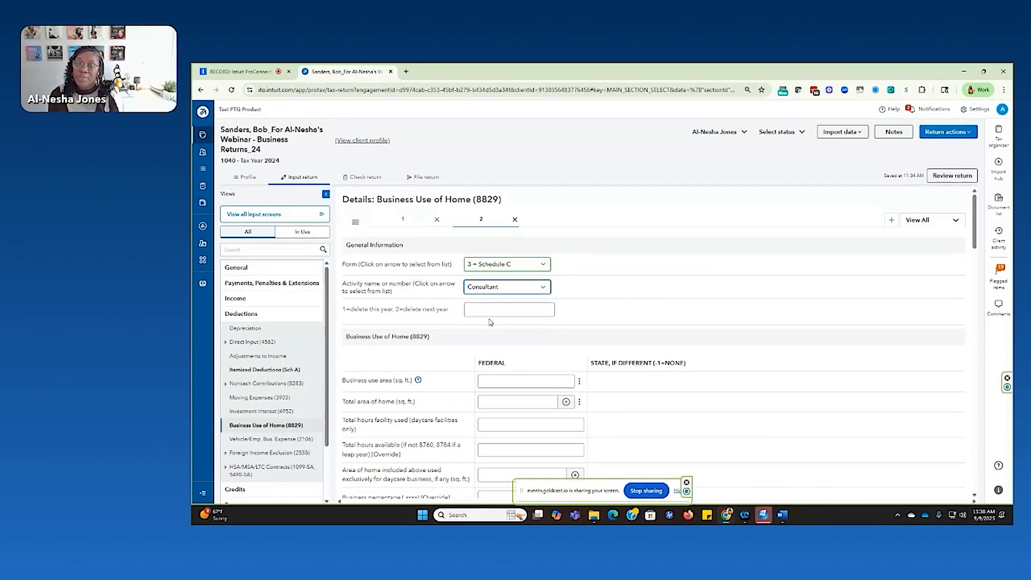
Enter a business use area of 300 sq. ft. and a total home area of 1,500 sq. ft. for the consultant activity.
click(514, 379)
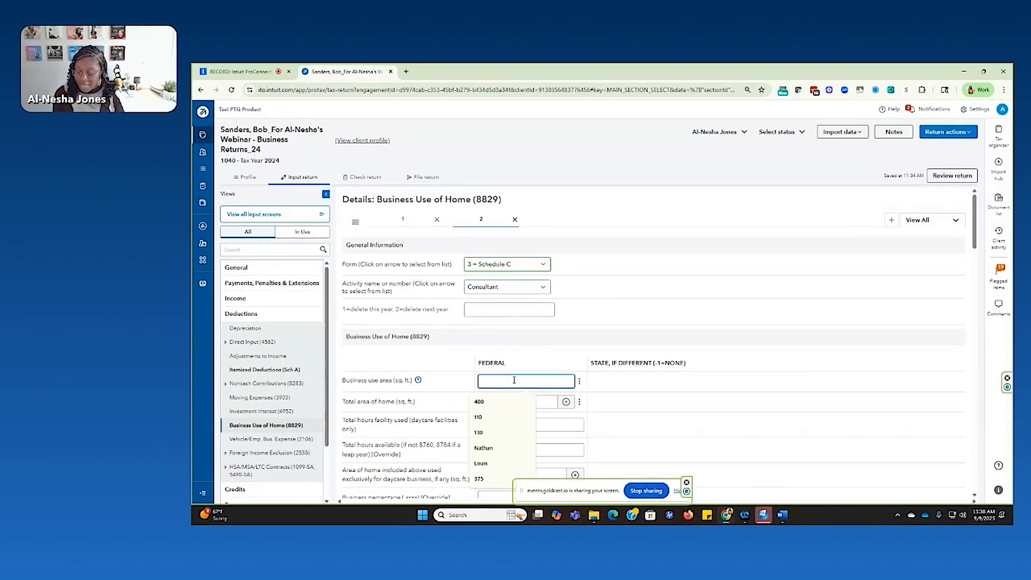
text(300)
click(515, 403)
text(150)
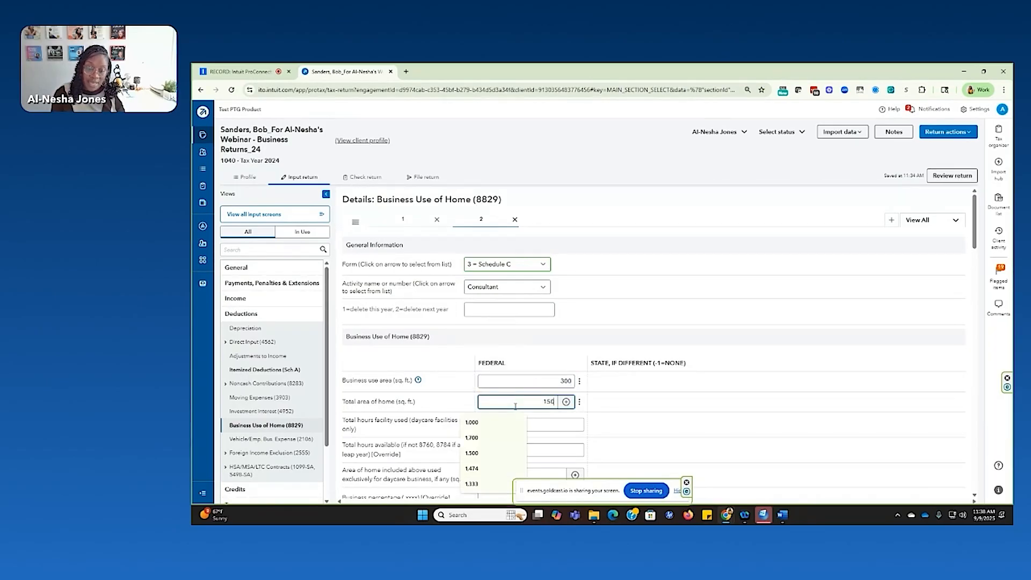
text(0)
click(437, 403)
For the consultant entry, flag and enable allocating all mortgage interest, real estate taxes and mortgage insurance premiums as excess.
scroll(443, 399, down, 2)
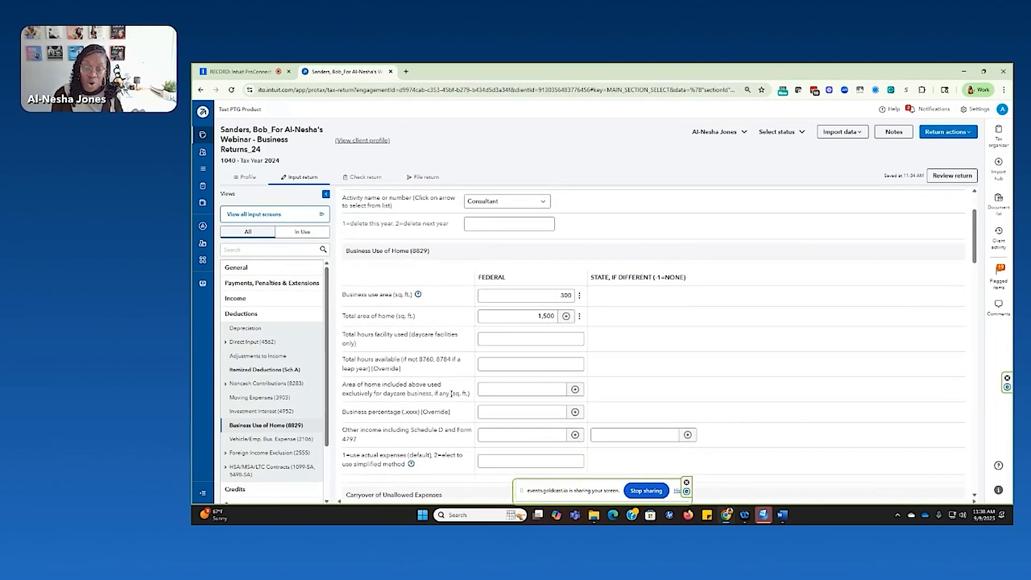
scroll(537, 333, down, 3)
click(536, 332)
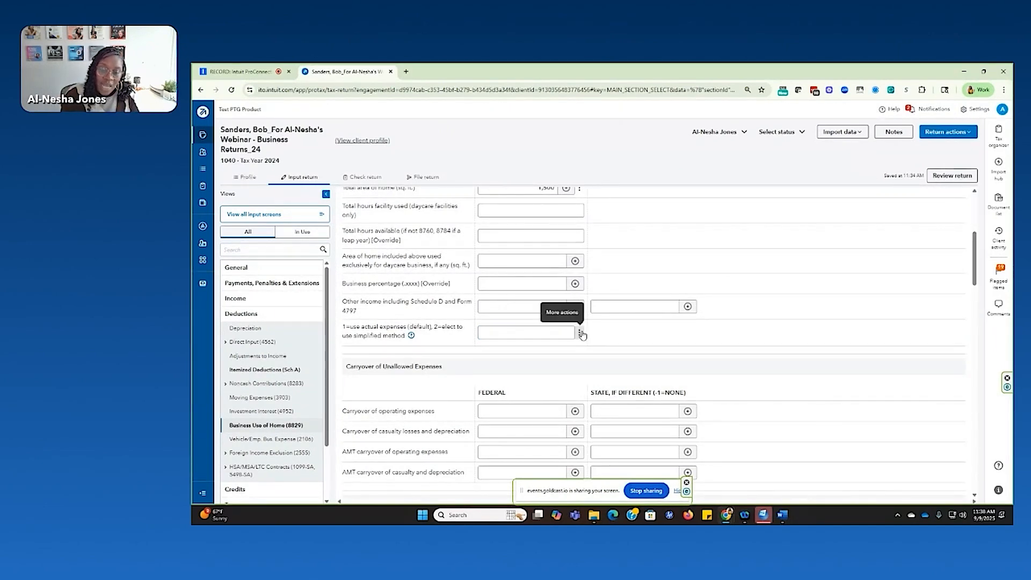
scroll(529, 325, down, 3)
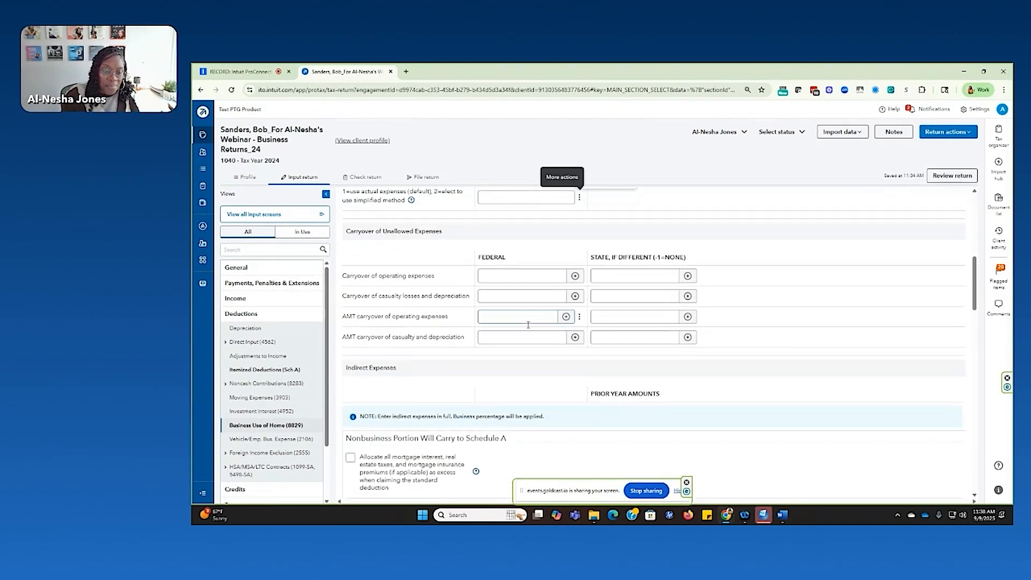
scroll(529, 324, down, 3)
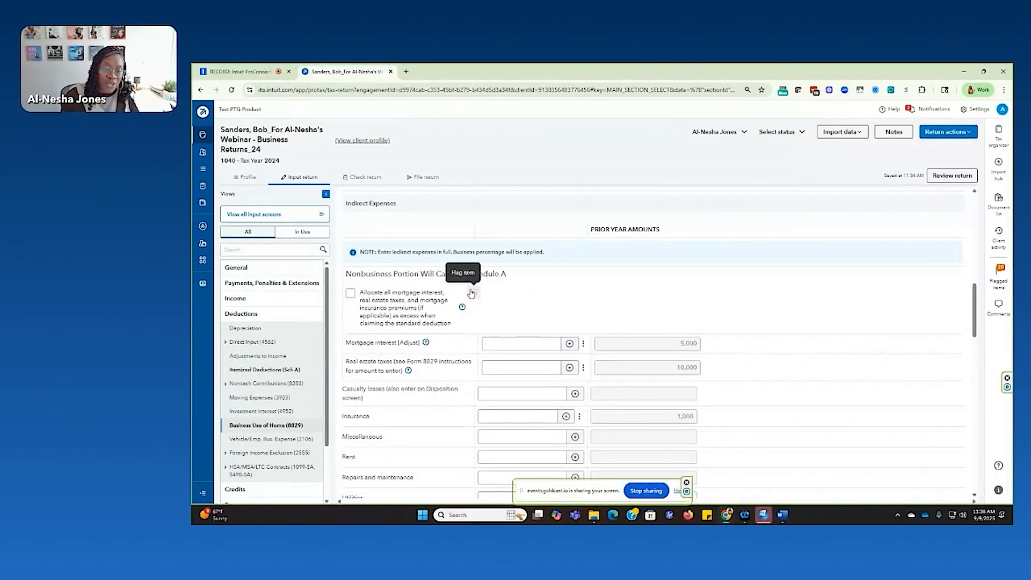
click(471, 293)
click(350, 293)
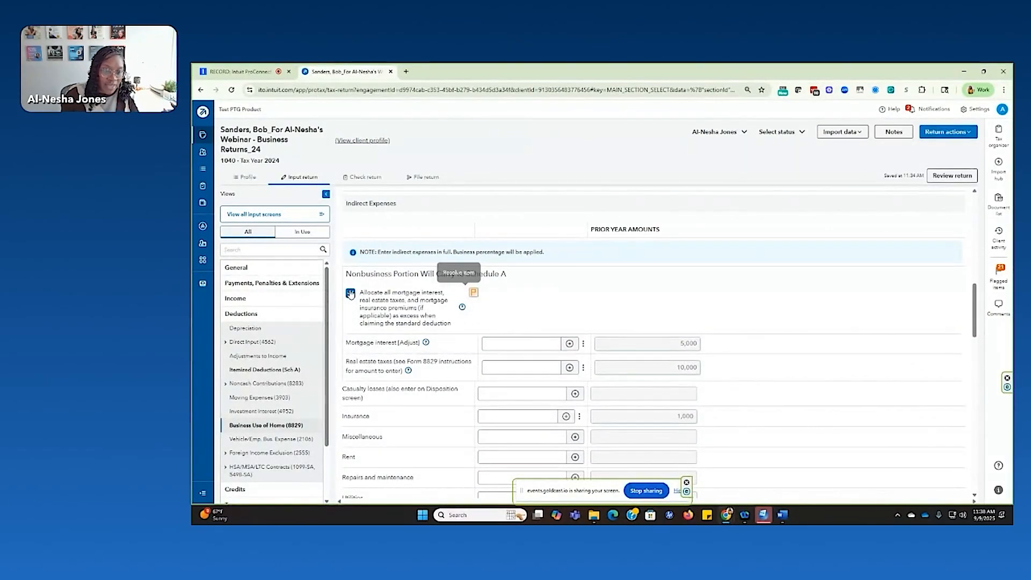
Enter the consultant entry's indirect expenses: mortgage interest 5,000, real estate taxes 10,000, insurance 1,000 and utilities 2,000.
click(533, 346)
text(5000)
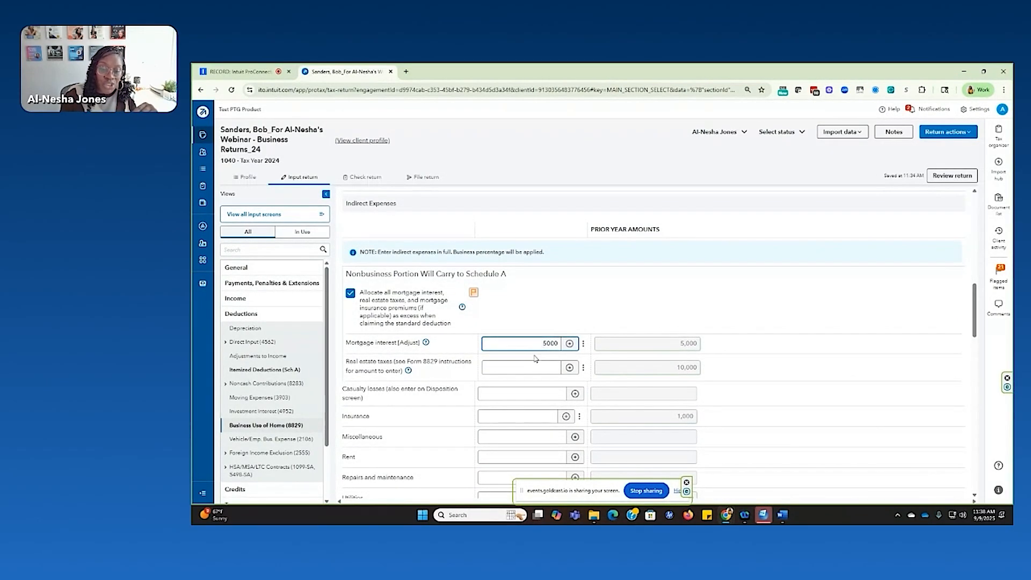
click(529, 367)
text(100000)
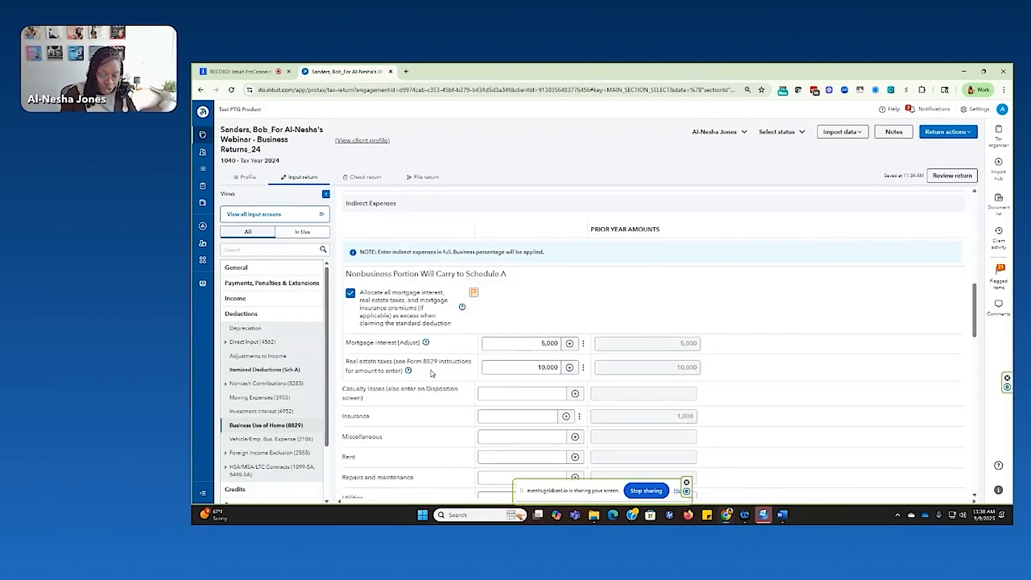
click(522, 417)
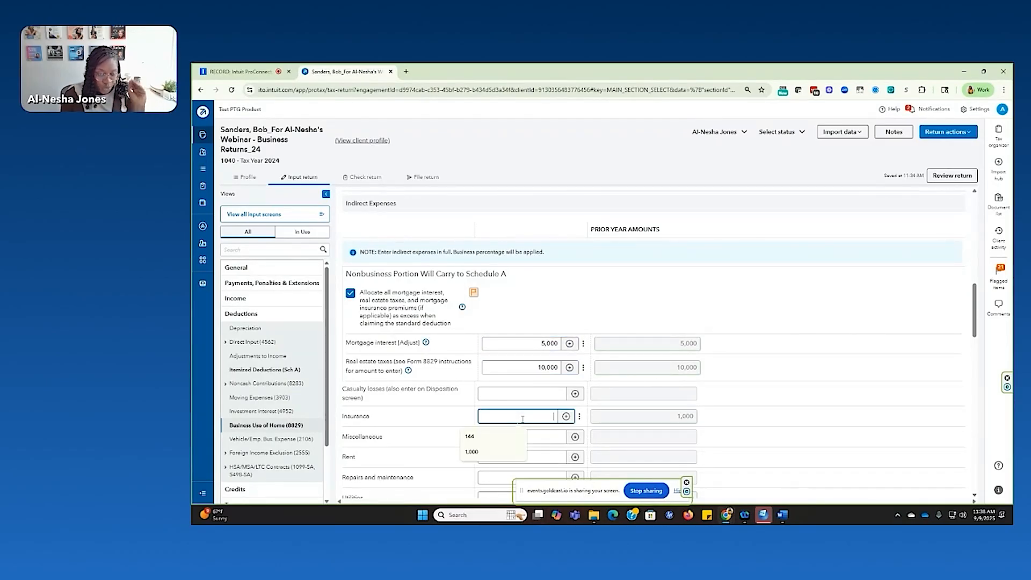
text(1000)
scroll(459, 422, down, 2)
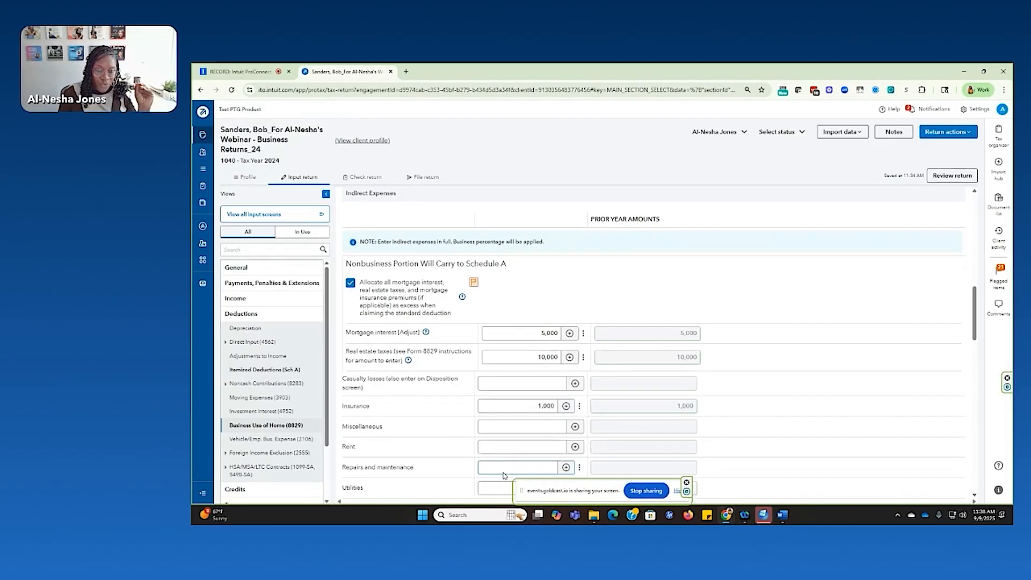
click(509, 412)
text(2000)
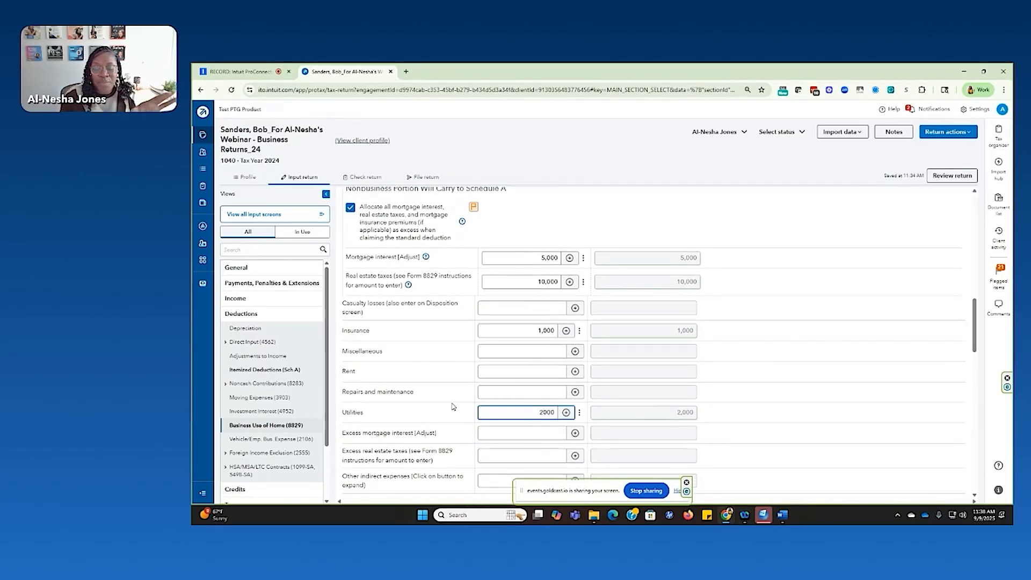
Allocate the consultant entry's indirect expenses to Home 1 with a percentage of 0.4.
scroll(452, 407, down, 8)
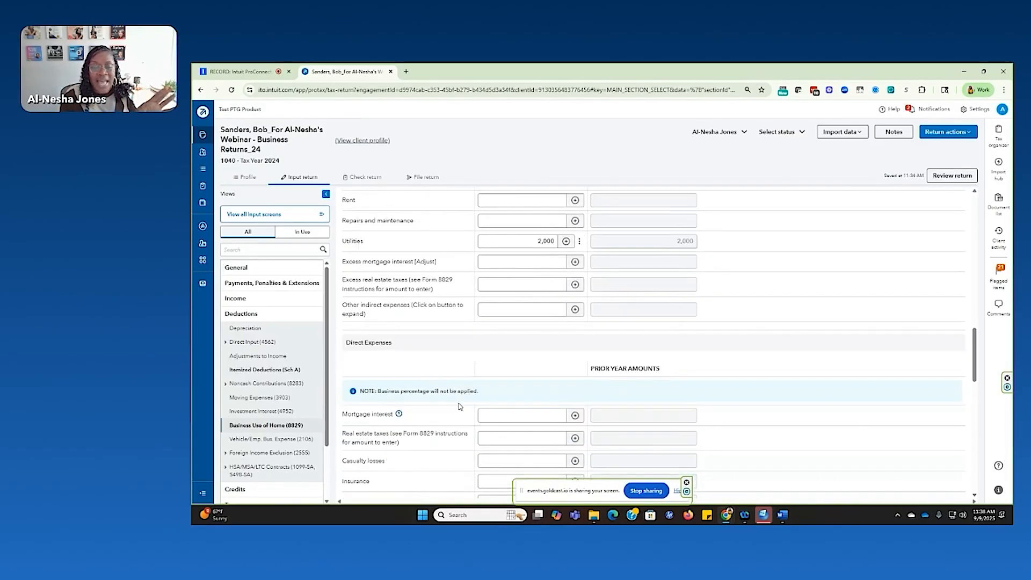
scroll(466, 379, down, 2)
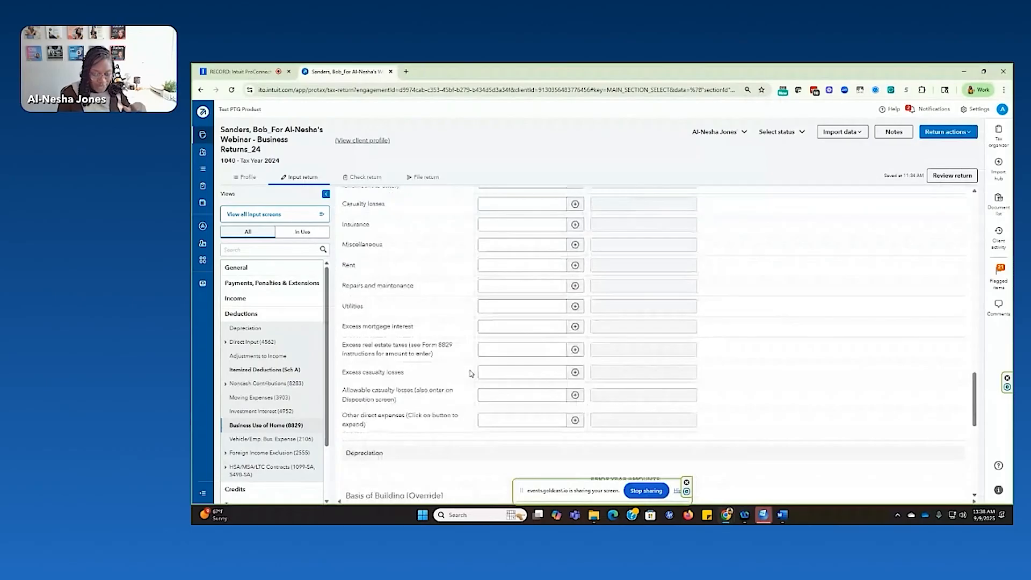
scroll(467, 365, down, 3)
scroll(467, 362, down, 5)
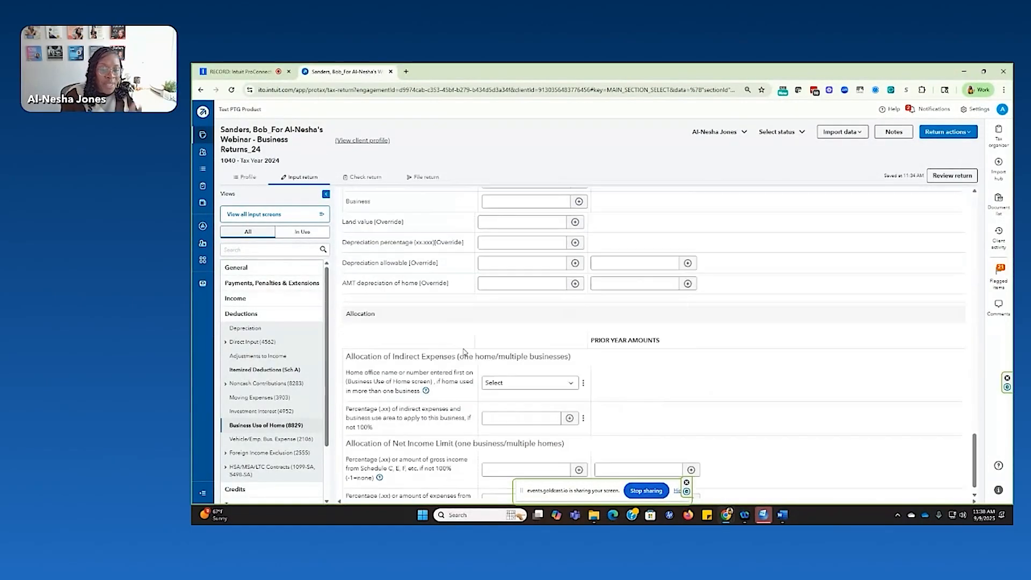
click(523, 349)
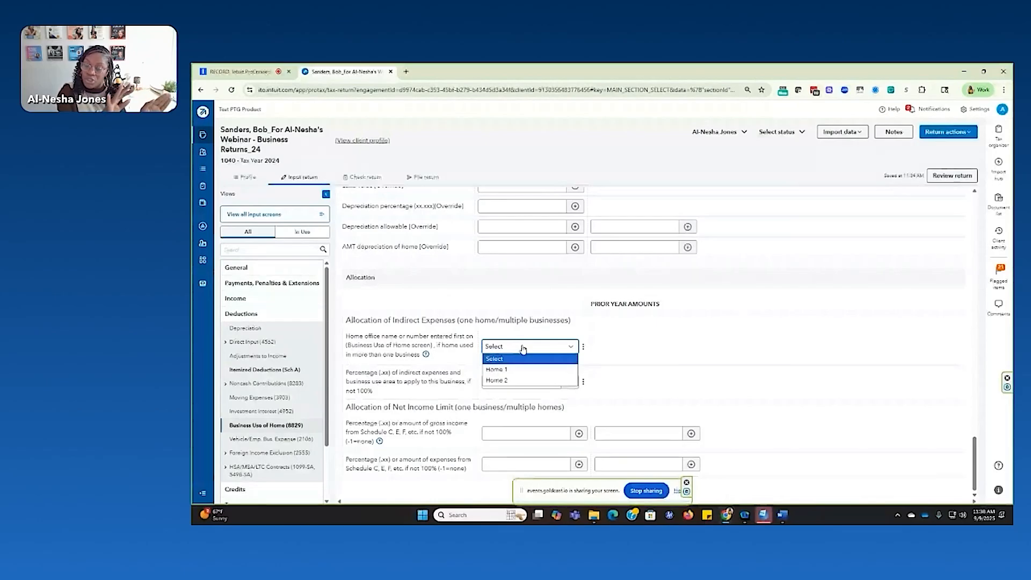
click(509, 370)
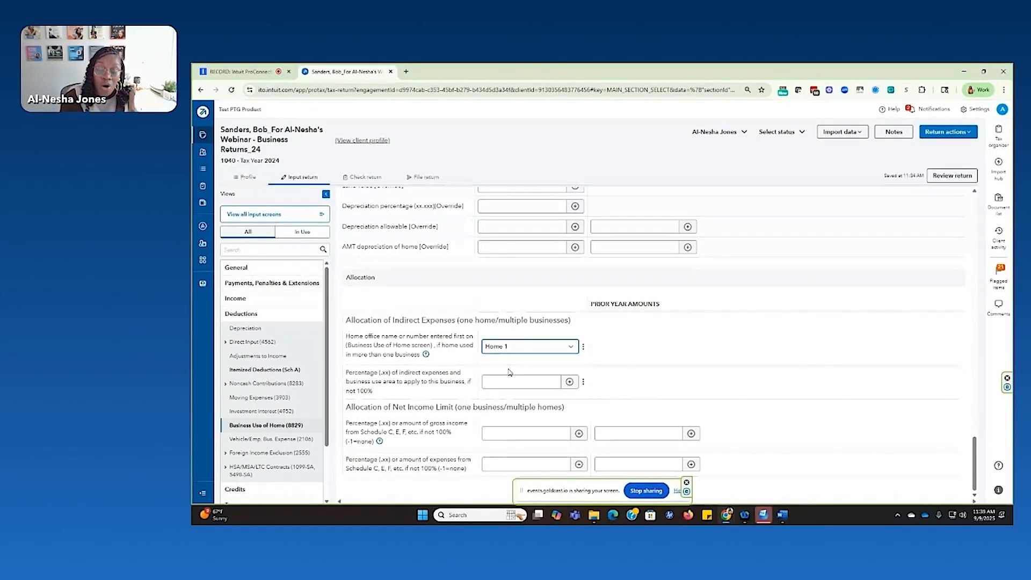
click(527, 382)
text(0)
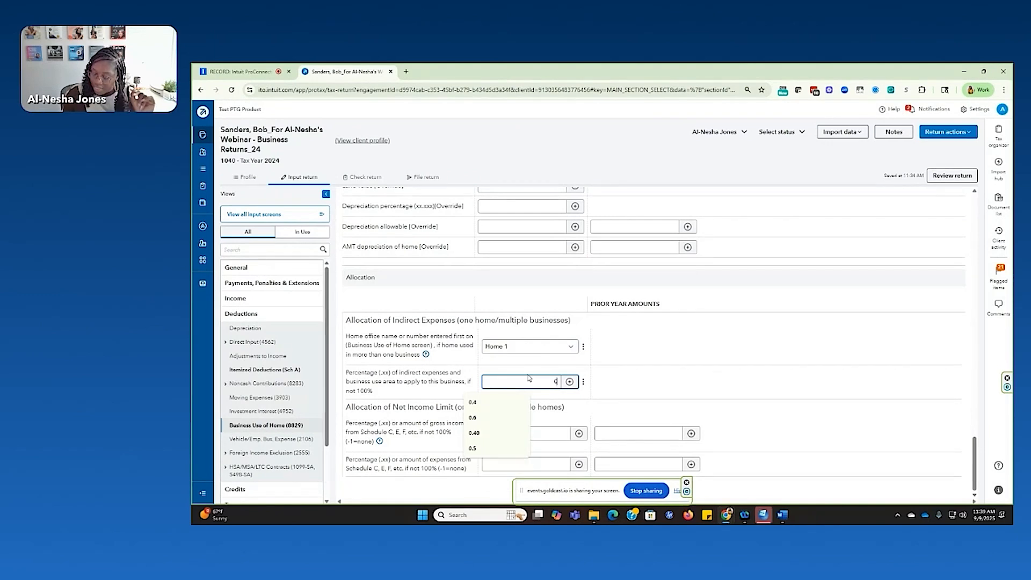
text(.4)
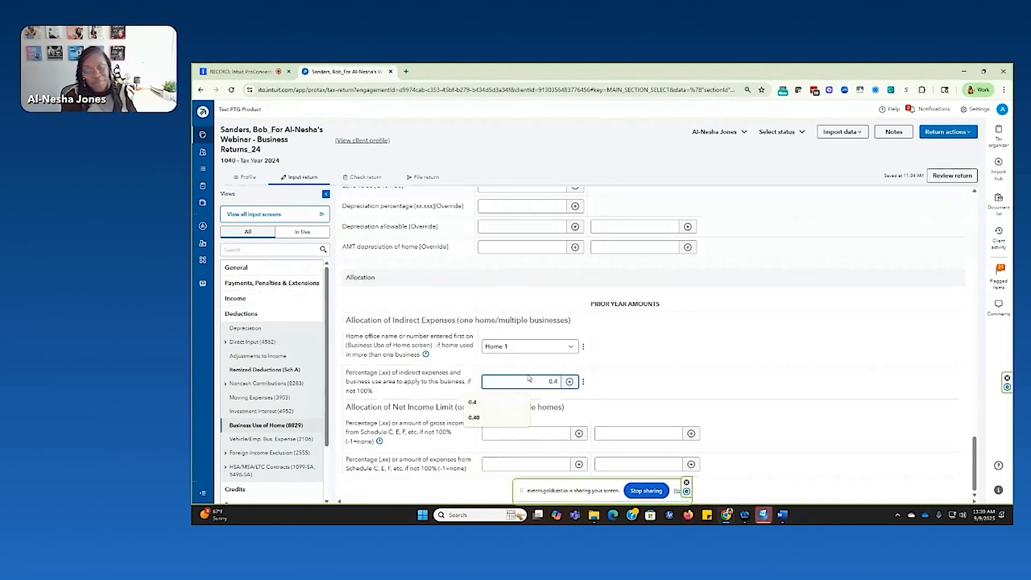
click(690, 376)
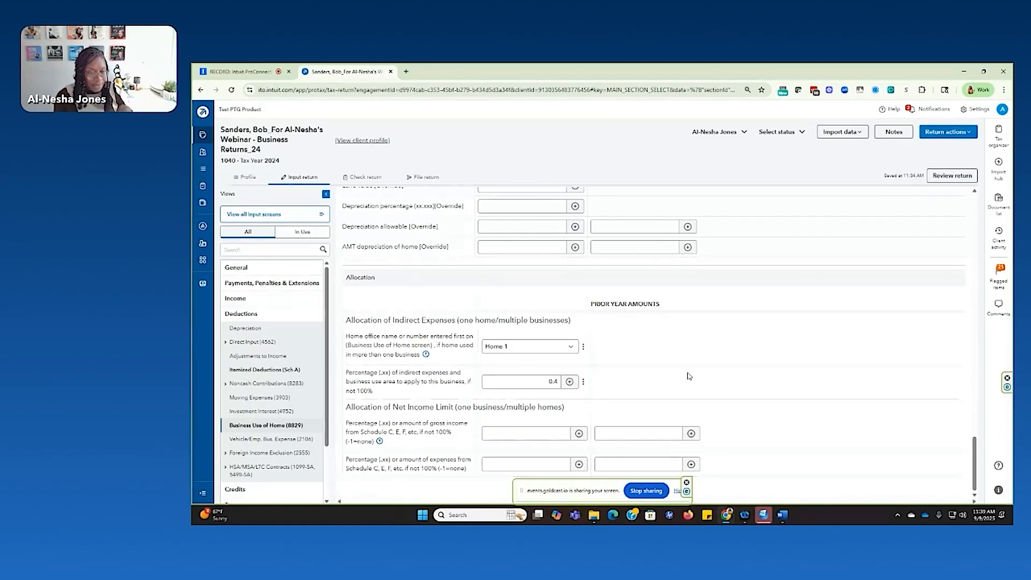
Open the return's form review in a maximized window and examine Form 8829 for Property 1 from Part I through Part IV.
click(951, 176)
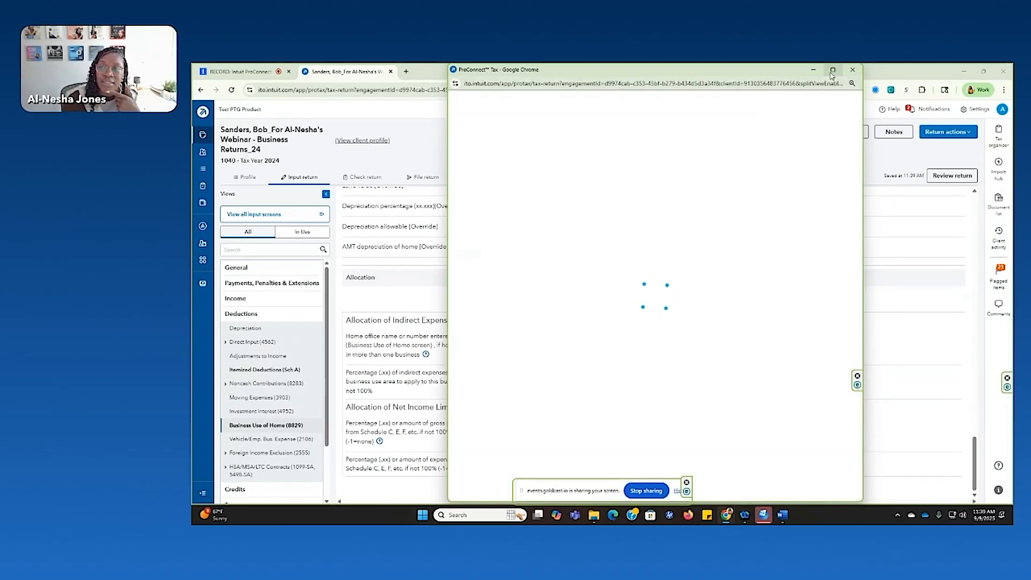
click(833, 70)
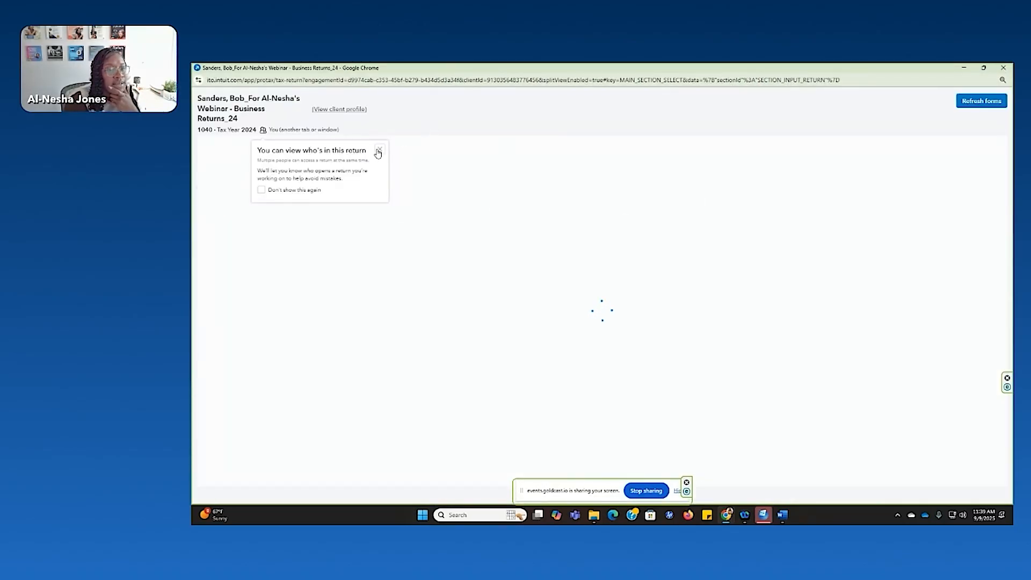
click(379, 150)
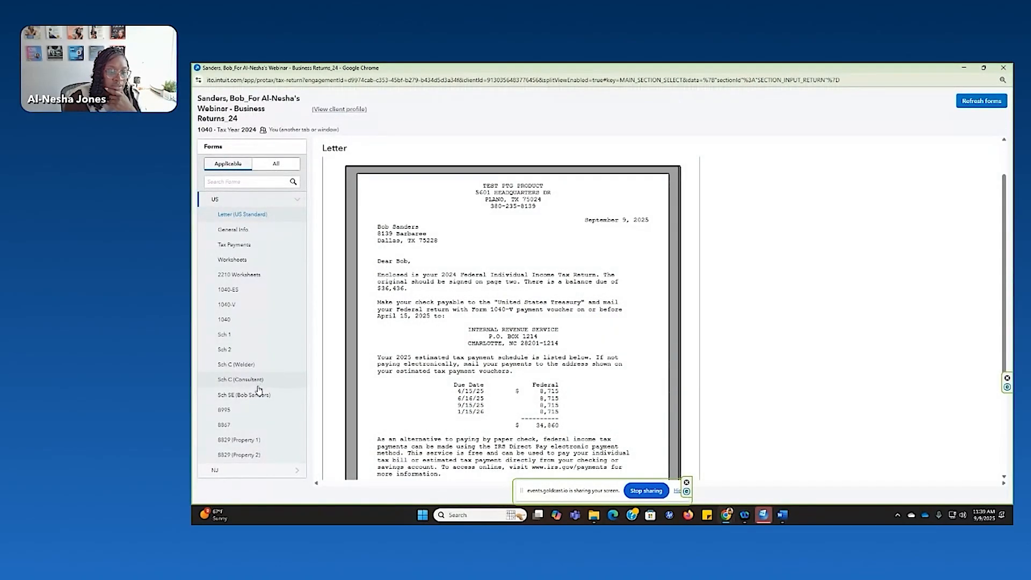
click(239, 439)
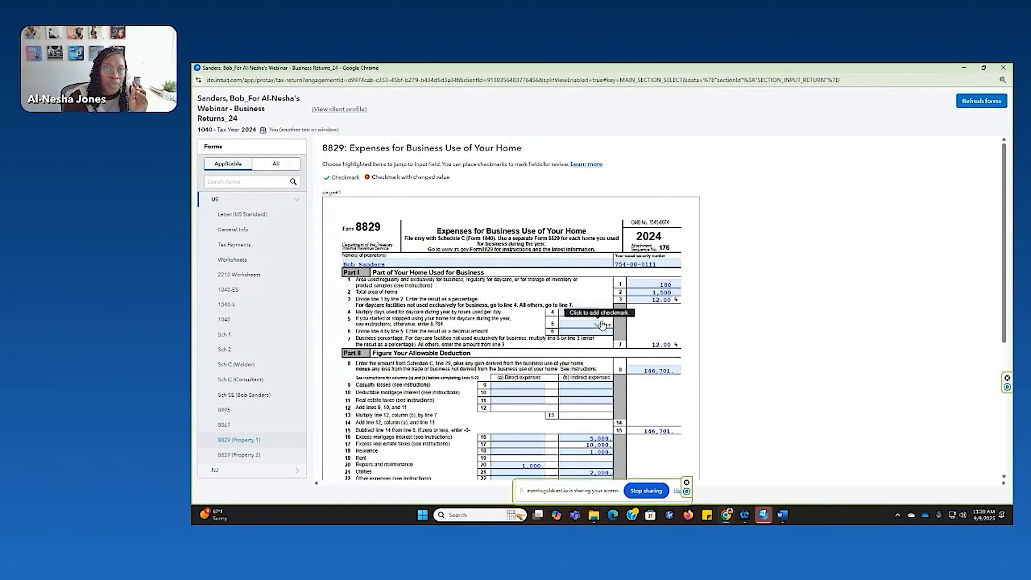
scroll(593, 258, down, 1)
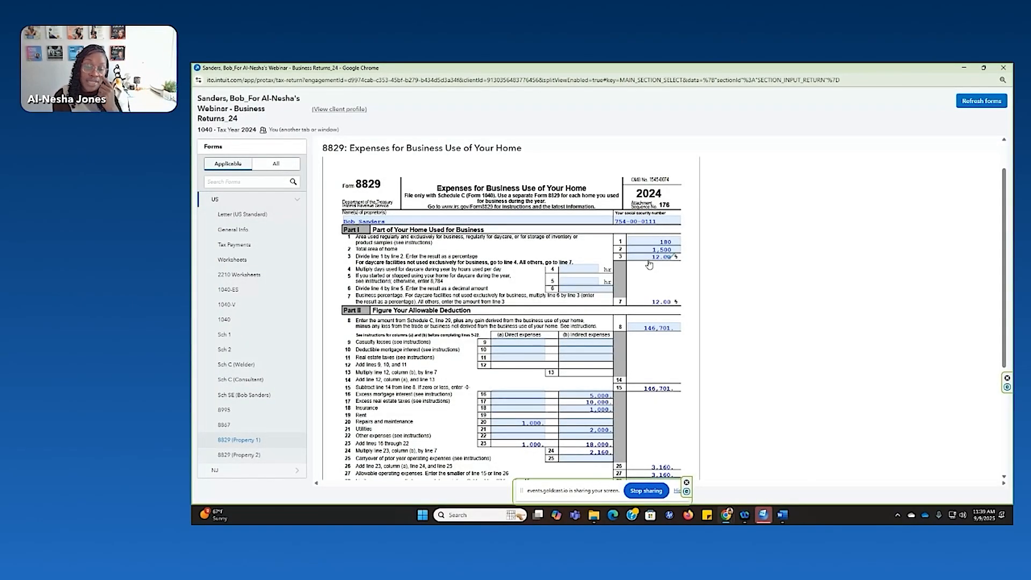
scroll(648, 264, down, 3)
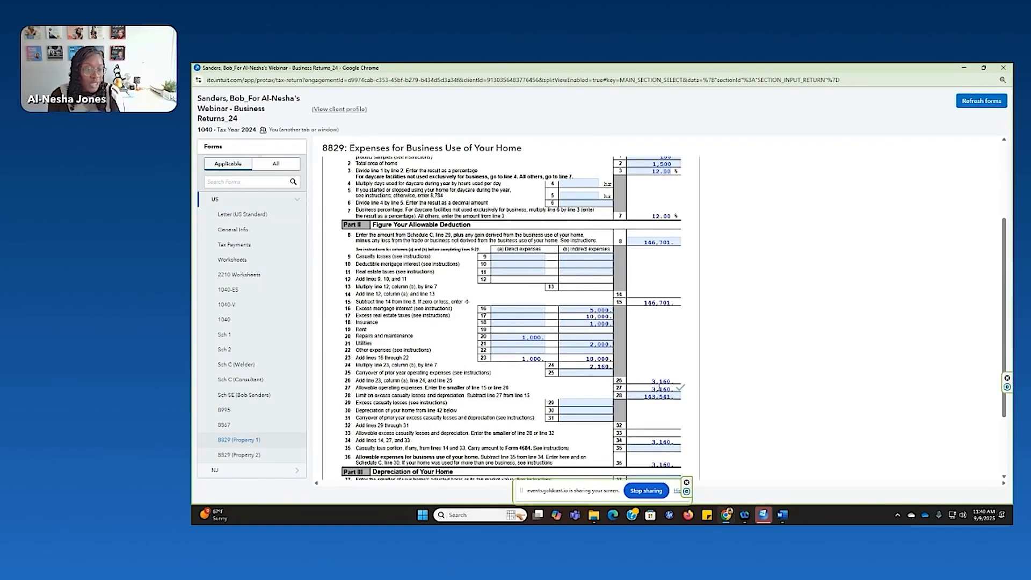
scroll(590, 349, down, 3)
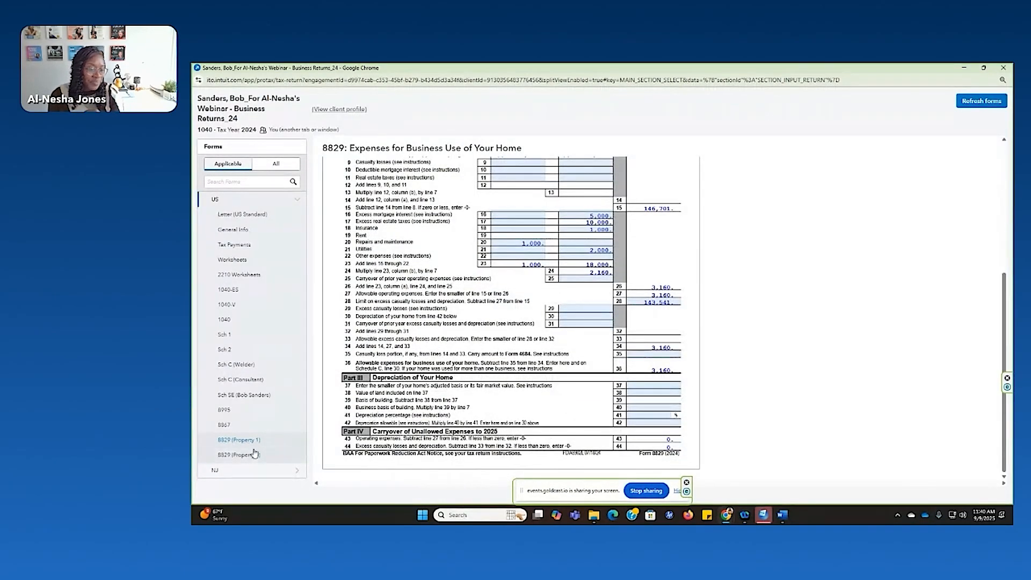
Examine Form 8829 for Property 2 from Part I through Part IV and close the form review window.
click(254, 453)
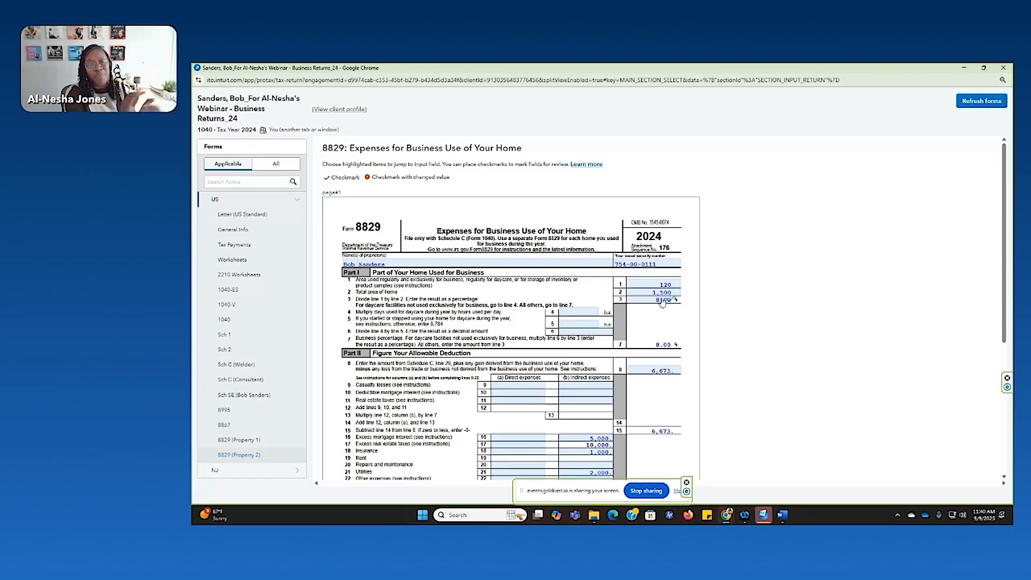
scroll(519, 317, down, 2)
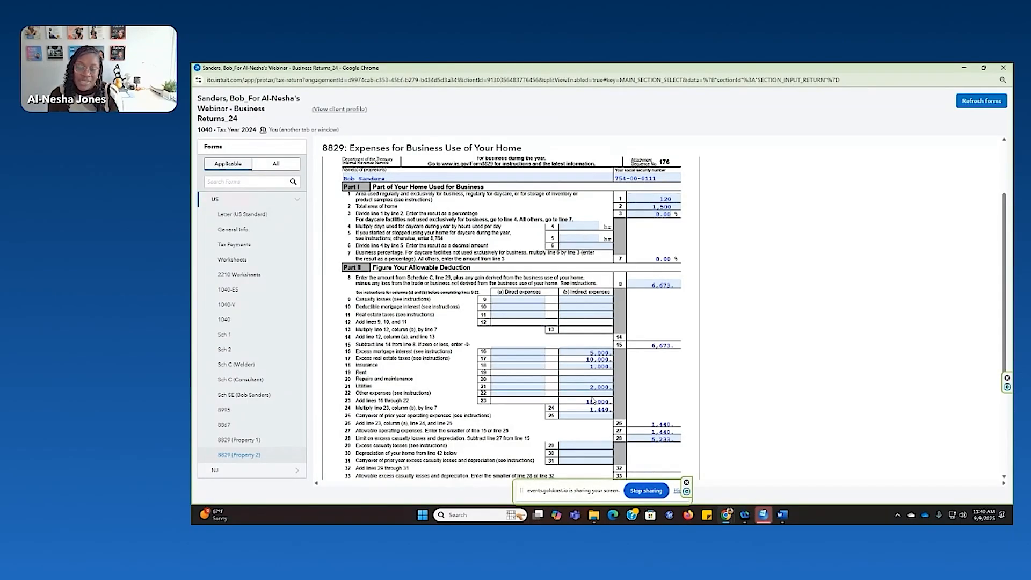
scroll(592, 400, down, 3)
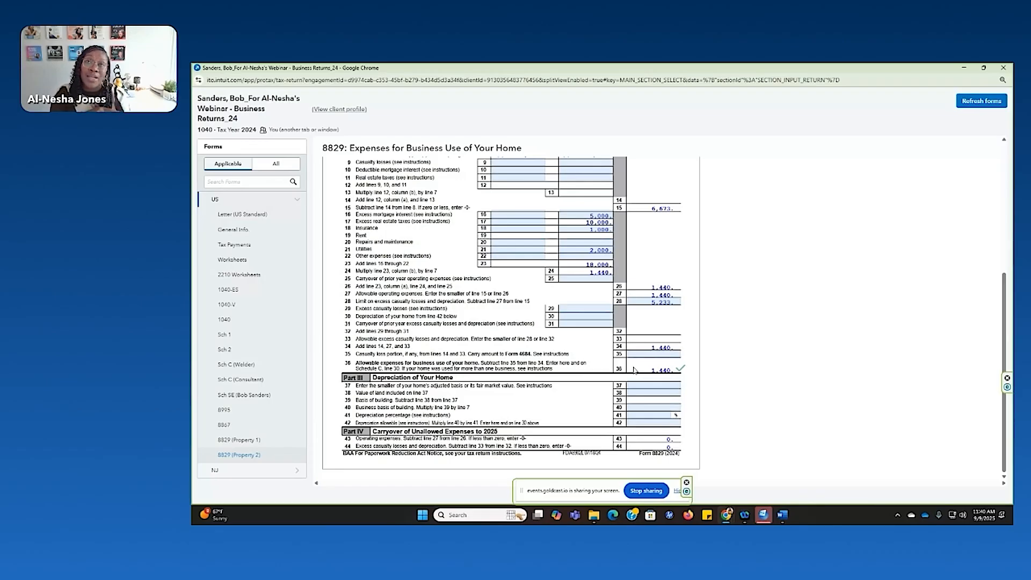
click(1003, 68)
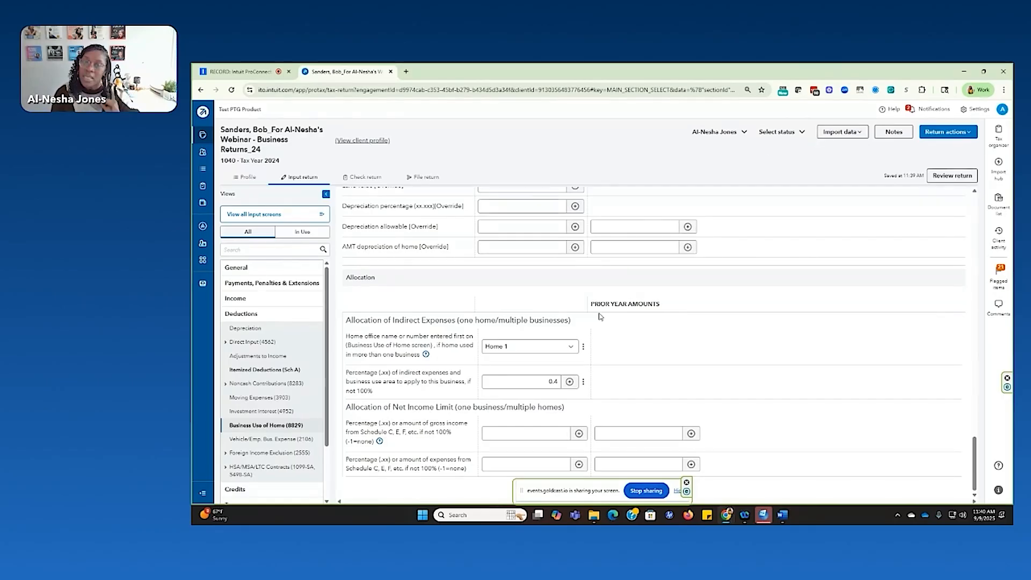
Elect the simplified method (2) instead of actual expenses in both business use of home entries, consultant and welder.
scroll(582, 325, up, 15)
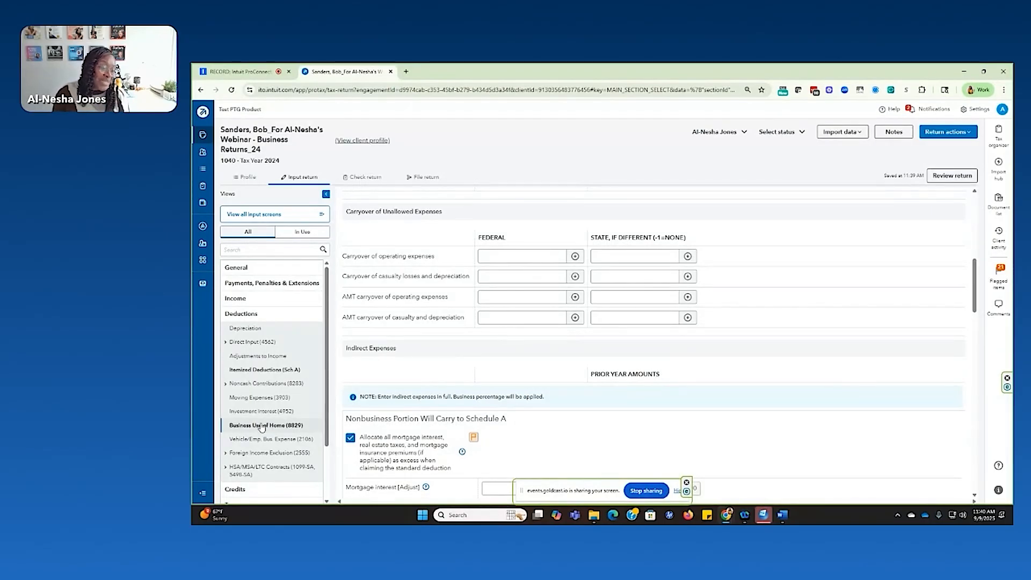
scroll(487, 361, up, 3)
click(528, 306)
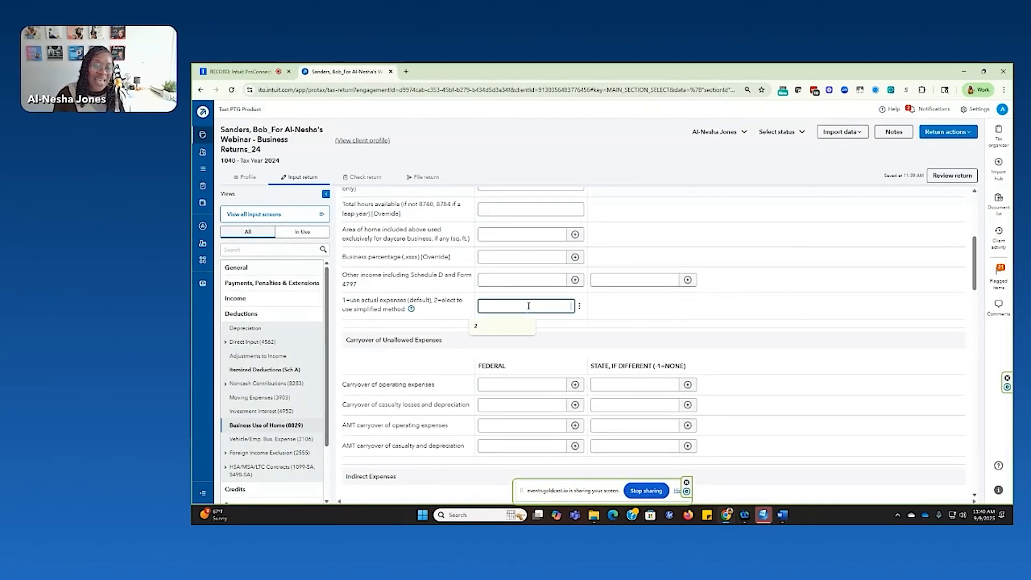
text(2)
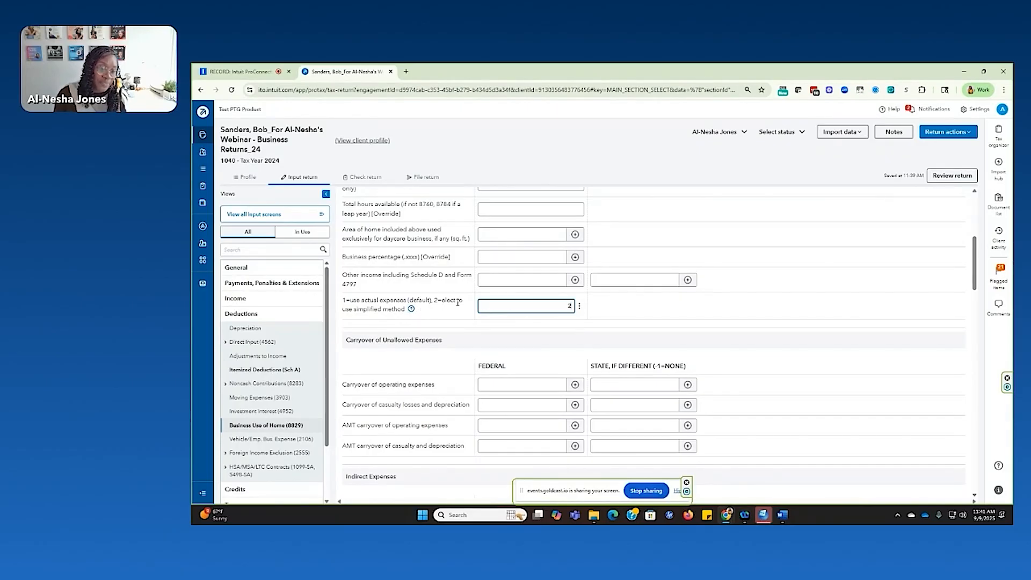
scroll(496, 309, up, 5)
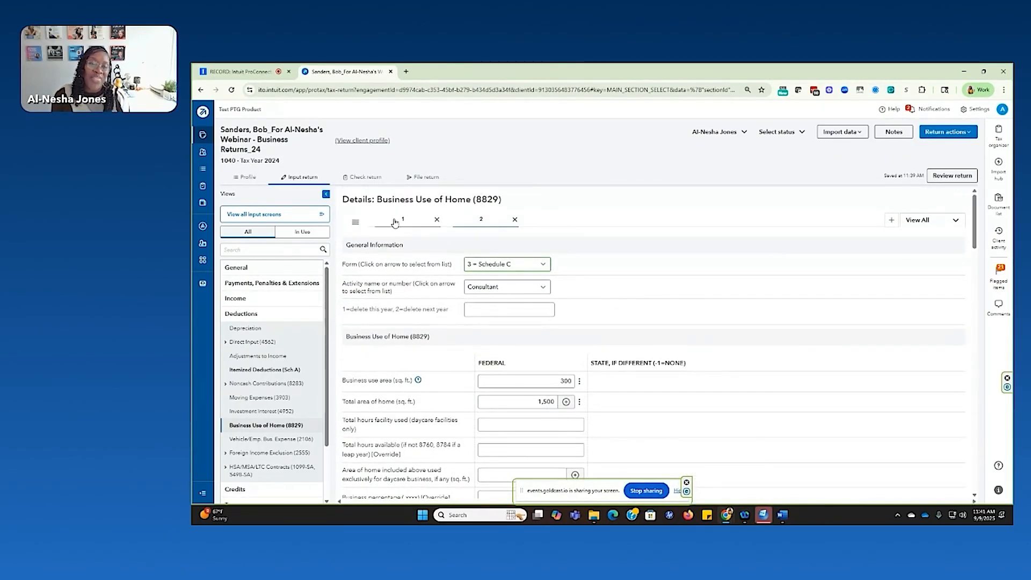
scroll(517, 309, down, 4)
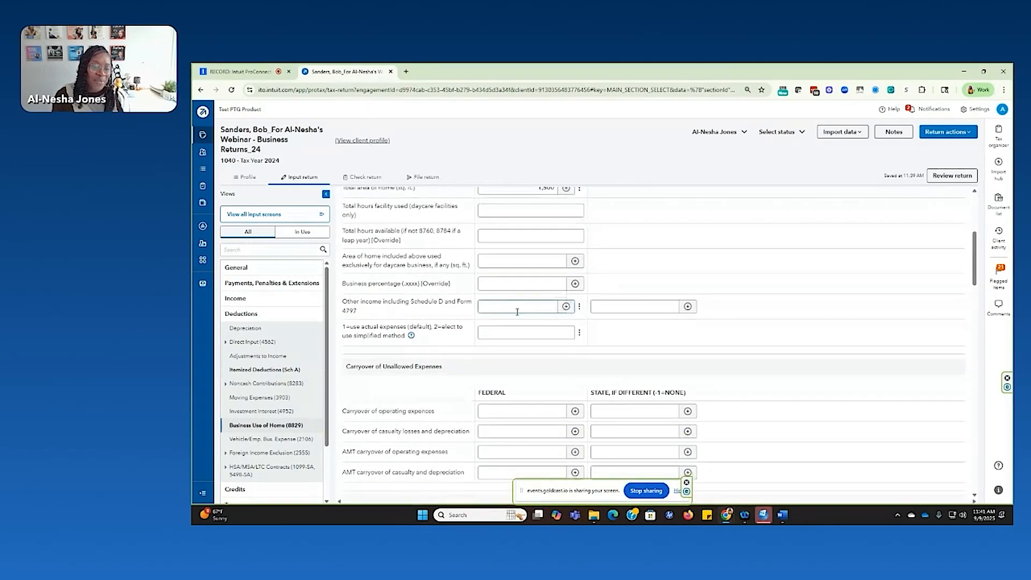
click(517, 332)
text(2)
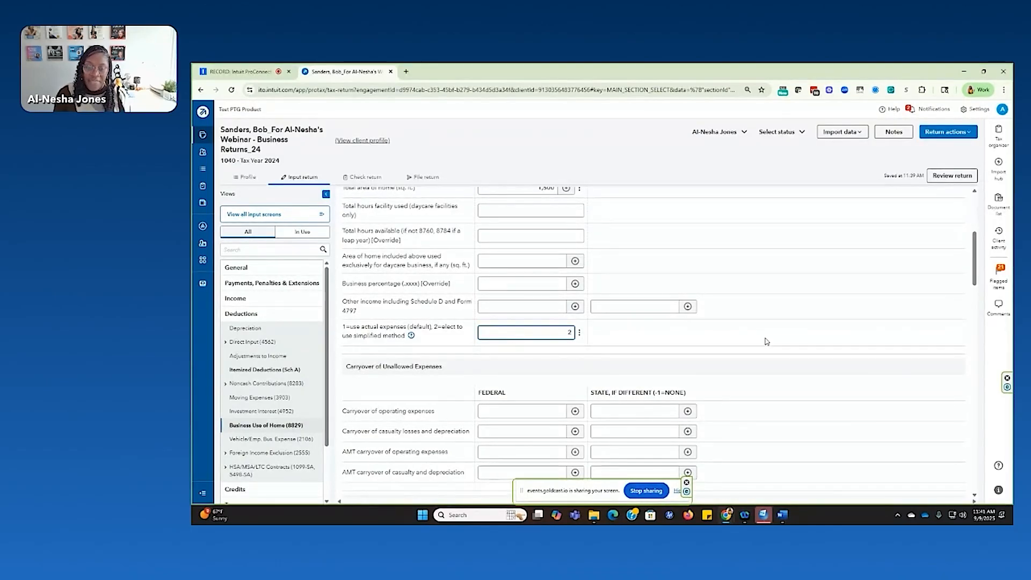
Reopen the form review in a maximized window and examine home office line 30 on the welder and consultant Schedule C forms.
click(943, 177)
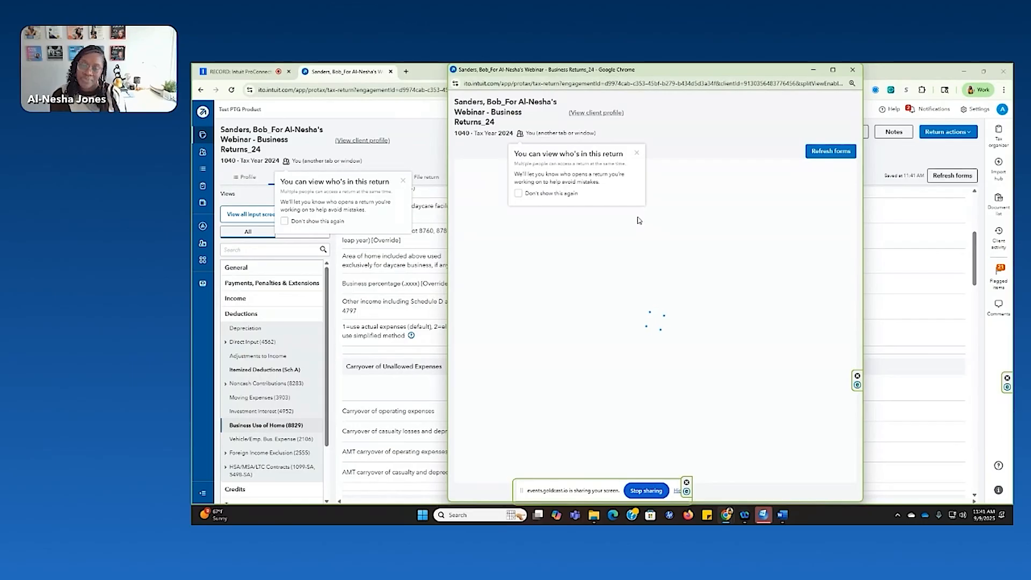
click(636, 153)
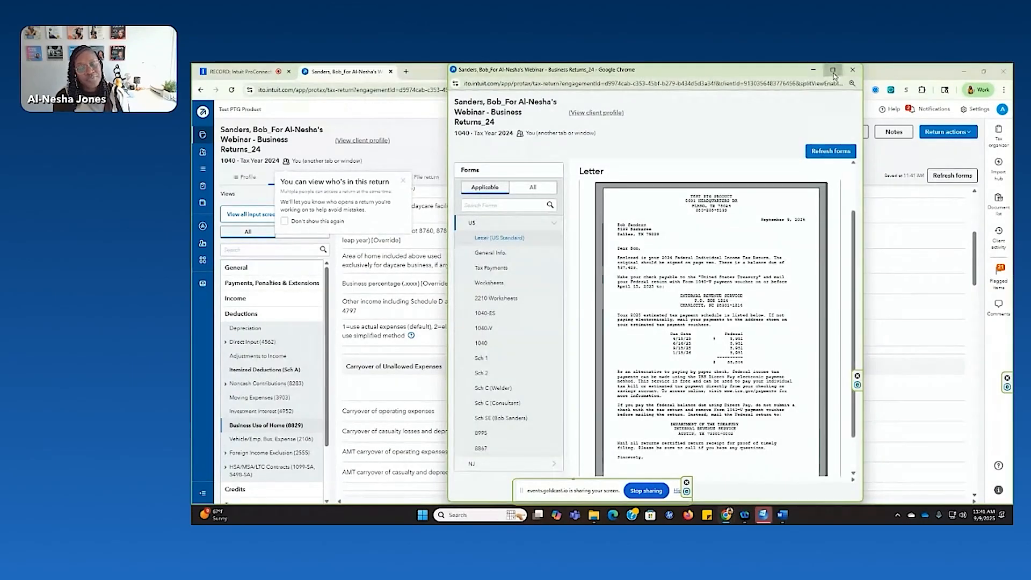
click(833, 71)
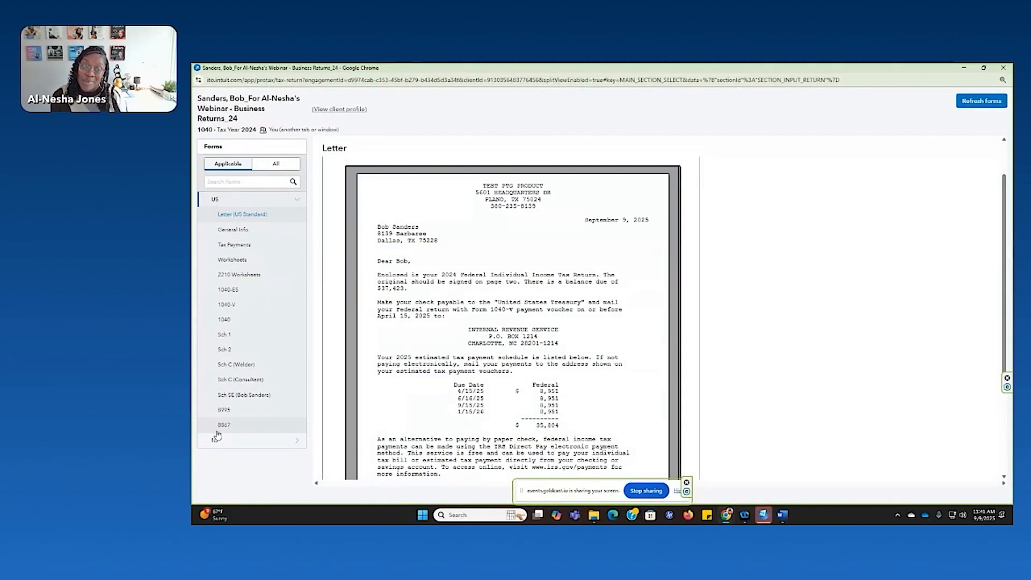
click(236, 364)
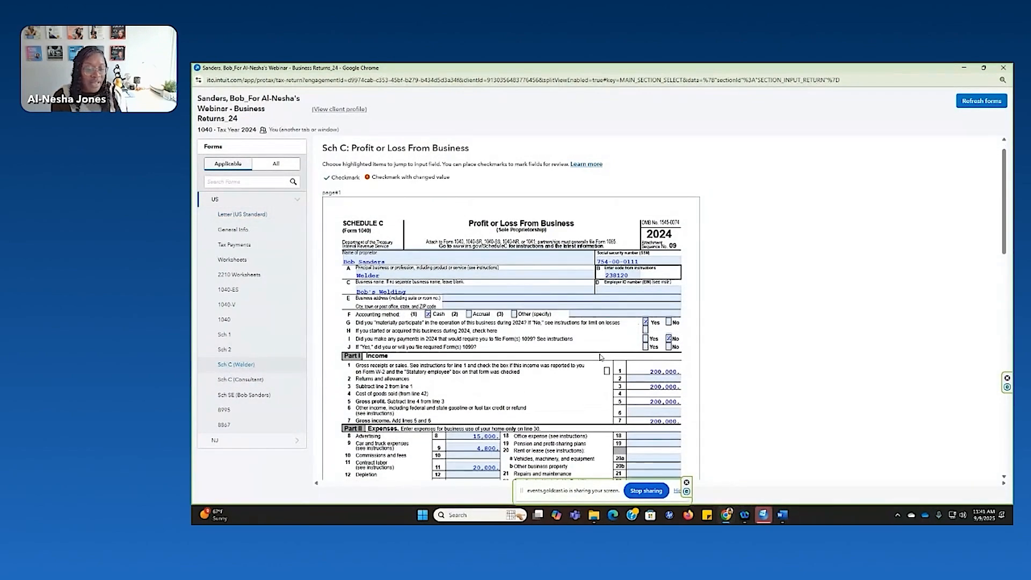
scroll(589, 350, down, 8)
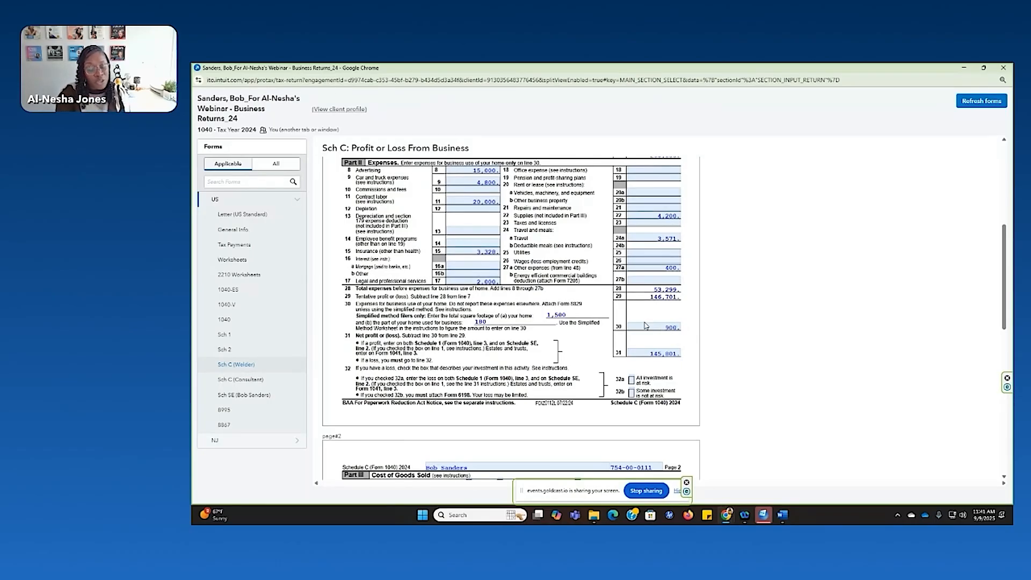
click(230, 379)
scroll(677, 284, down, 5)
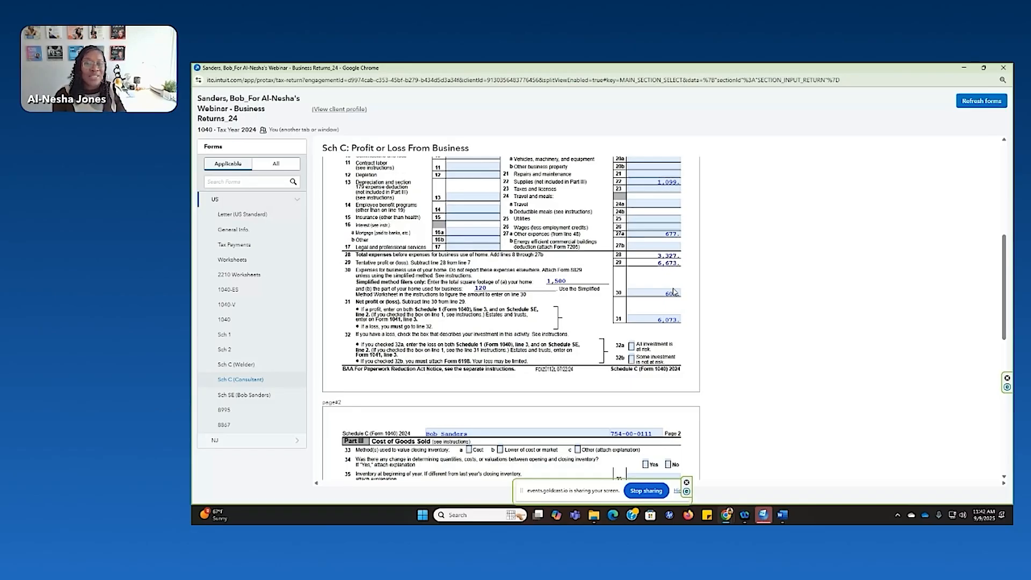
click(1002, 68)
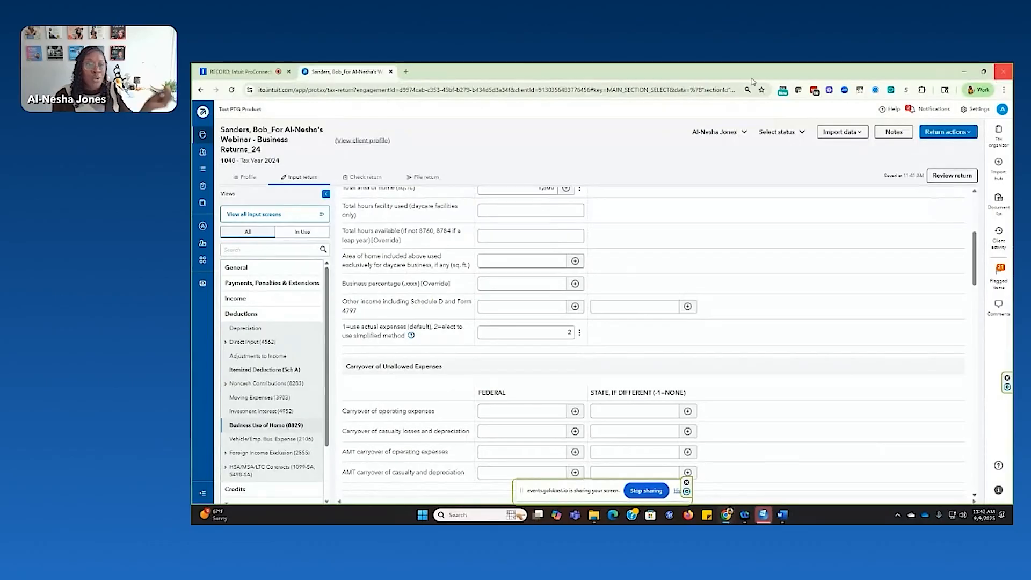
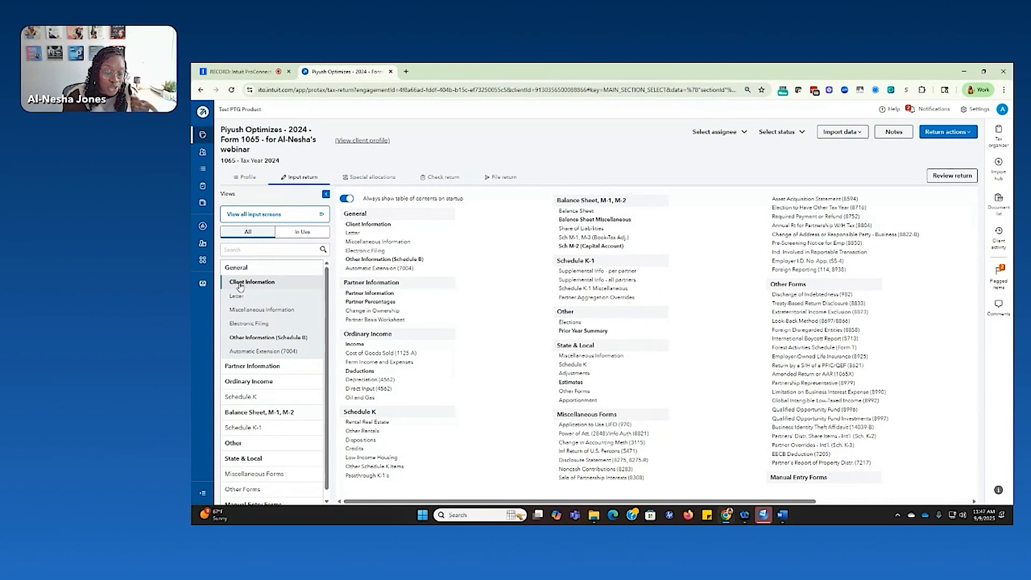
Examine the partnership's client information in the Form 1065 return, from name and address through miscellaneous and state information.
click(365, 225)
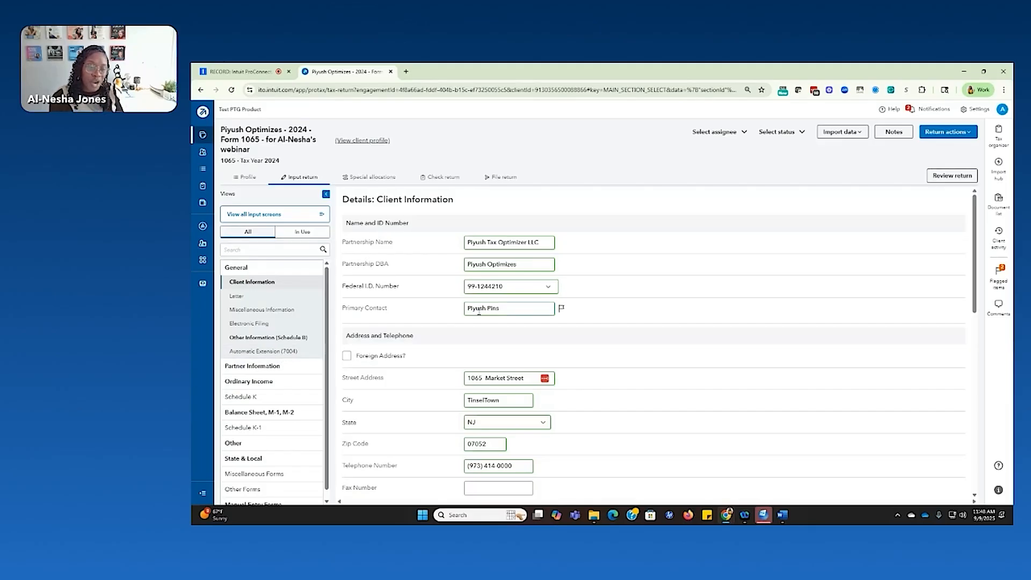
scroll(509, 307, down, 2)
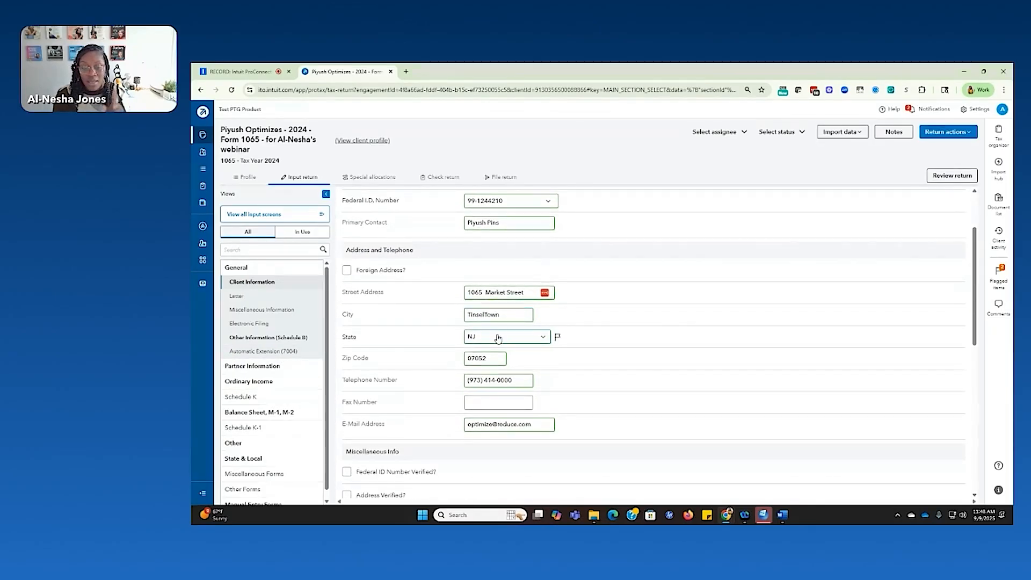
scroll(498, 339, down, 4)
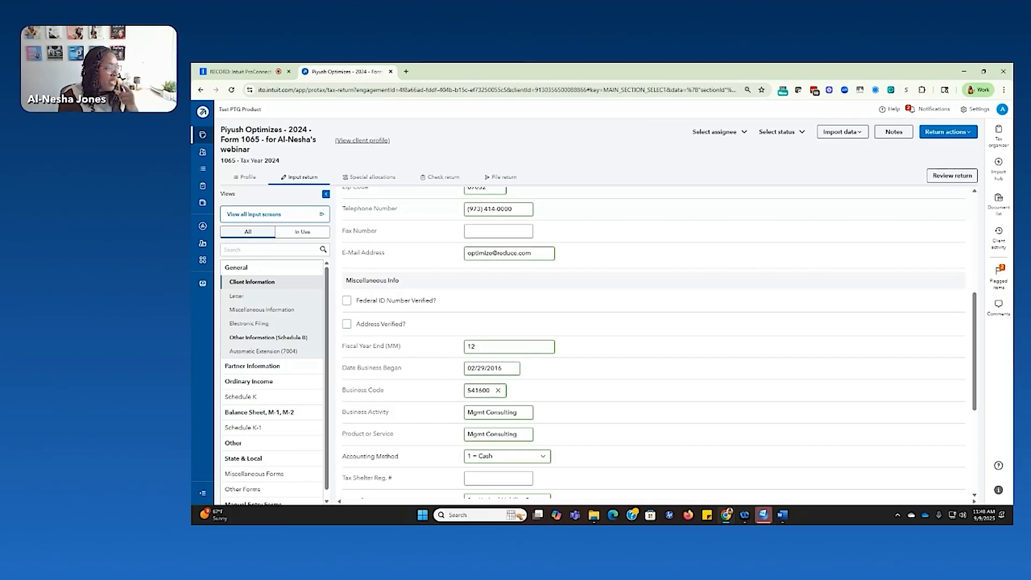
scroll(512, 349, down, 3)
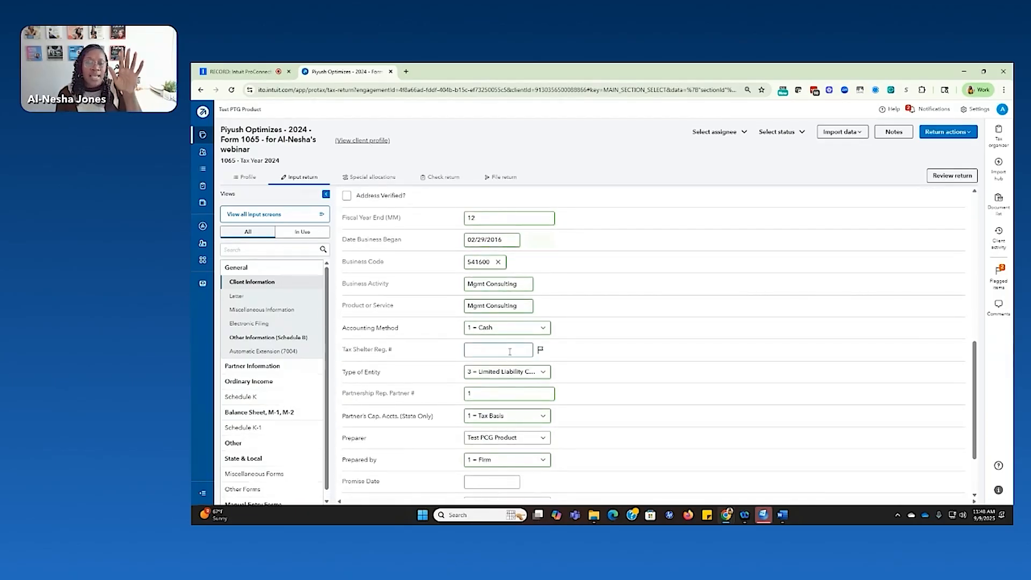
scroll(509, 352, down, 2)
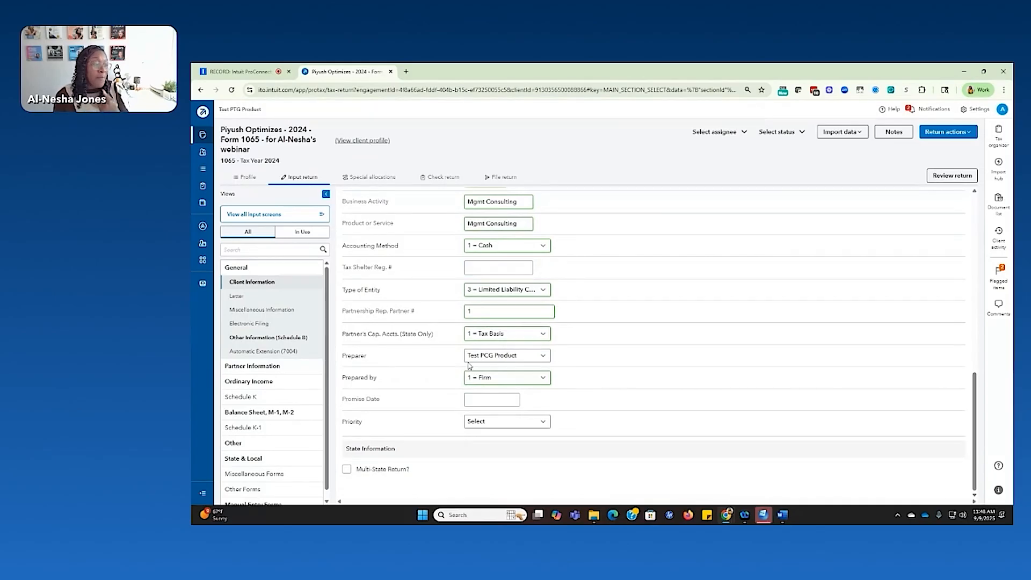
Open Other Information (Schedule B) and bring up the help article on the "Question 4" requirements.
click(237, 338)
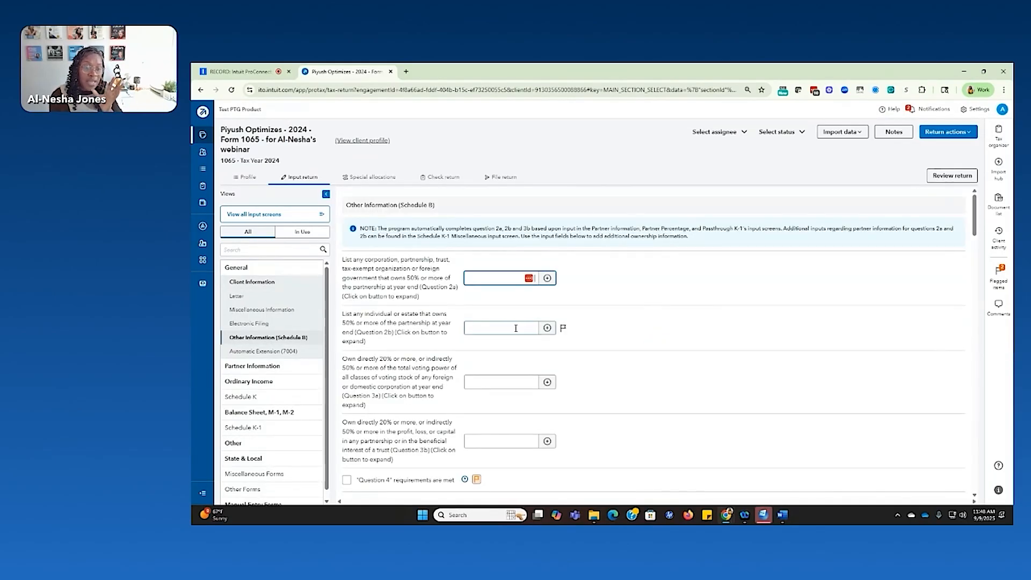
scroll(522, 328, down, 3)
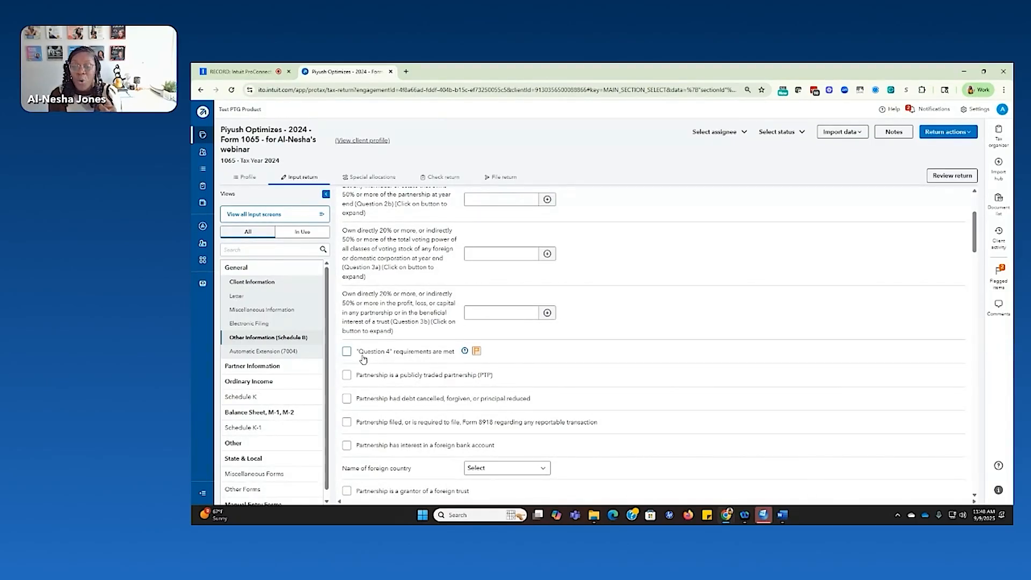
click(465, 352)
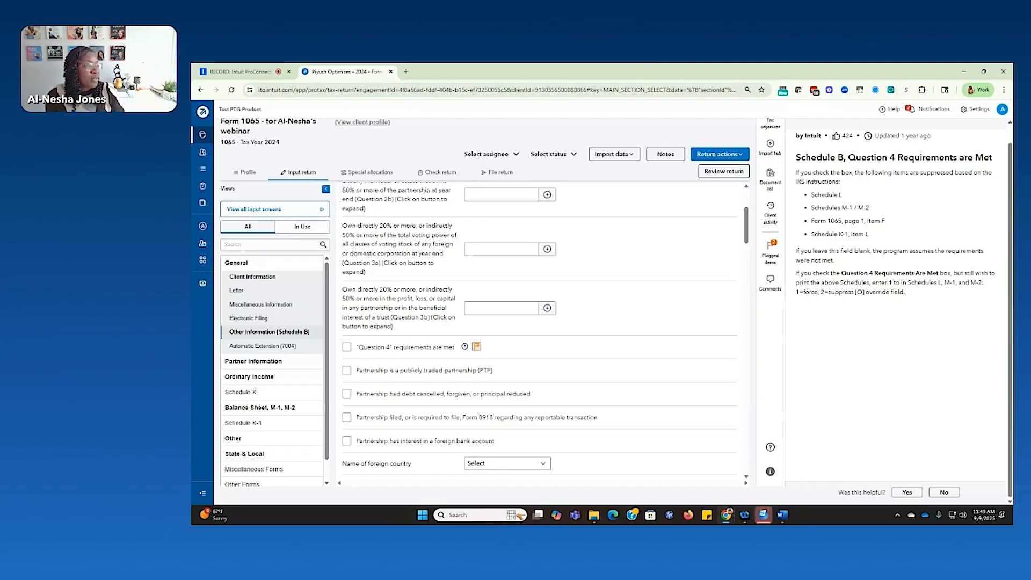
In Balance Sheet Miscellaneous, set the Schedules L, M-1 and M-2 override to 1 (force).
click(293, 407)
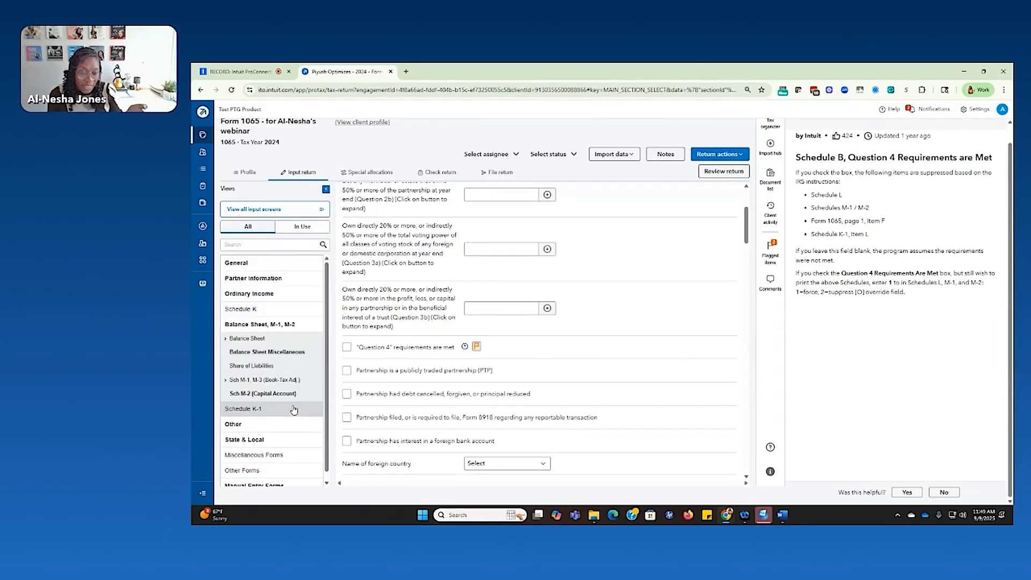
click(276, 352)
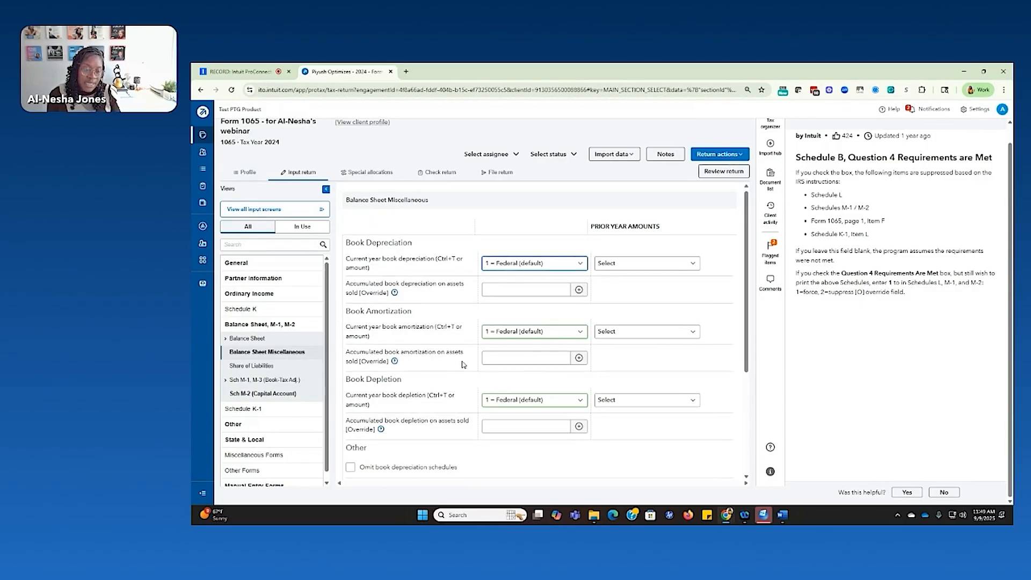
scroll(496, 355, down, 3)
click(496, 354)
text(1)
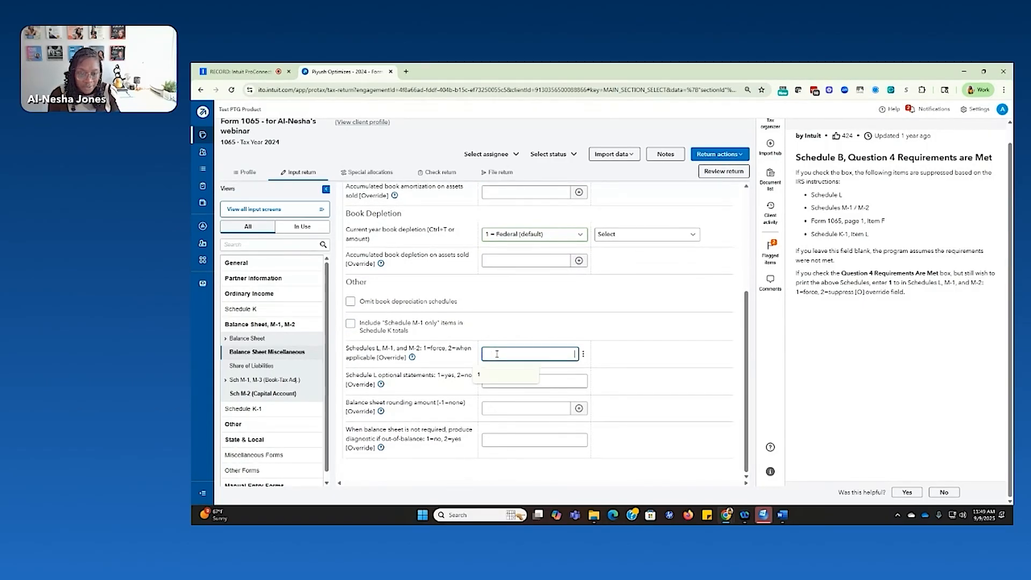
click(676, 353)
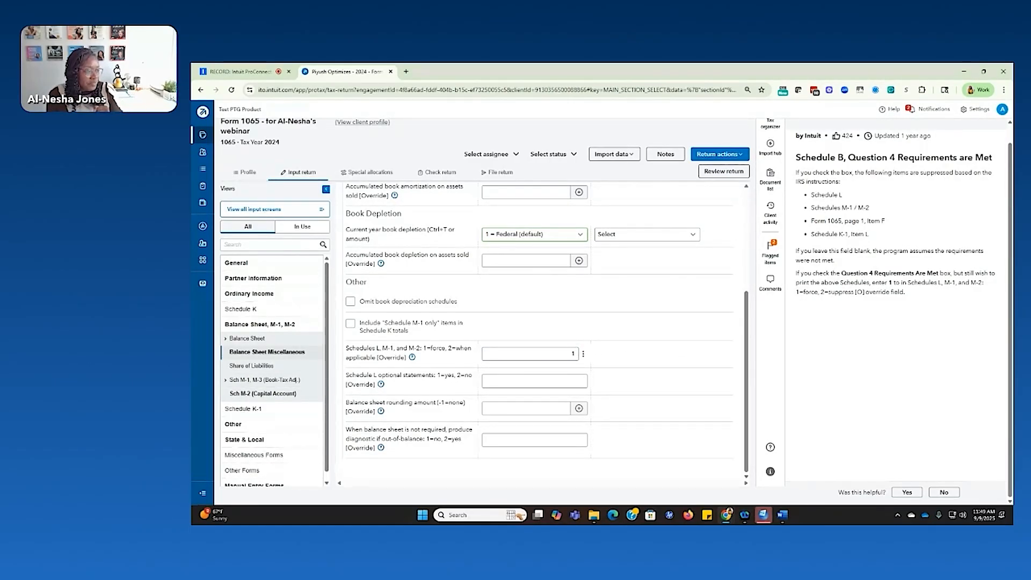
Examine the first partner's Partner Information, including contact details, entity type, general partner/LLC manager status and New Jersey information.
click(255, 279)
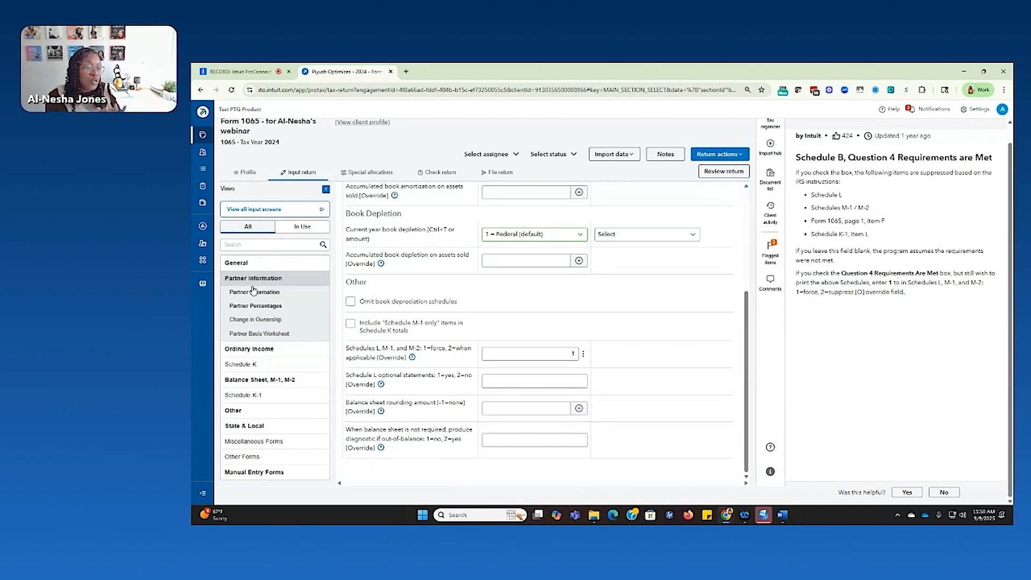
click(253, 291)
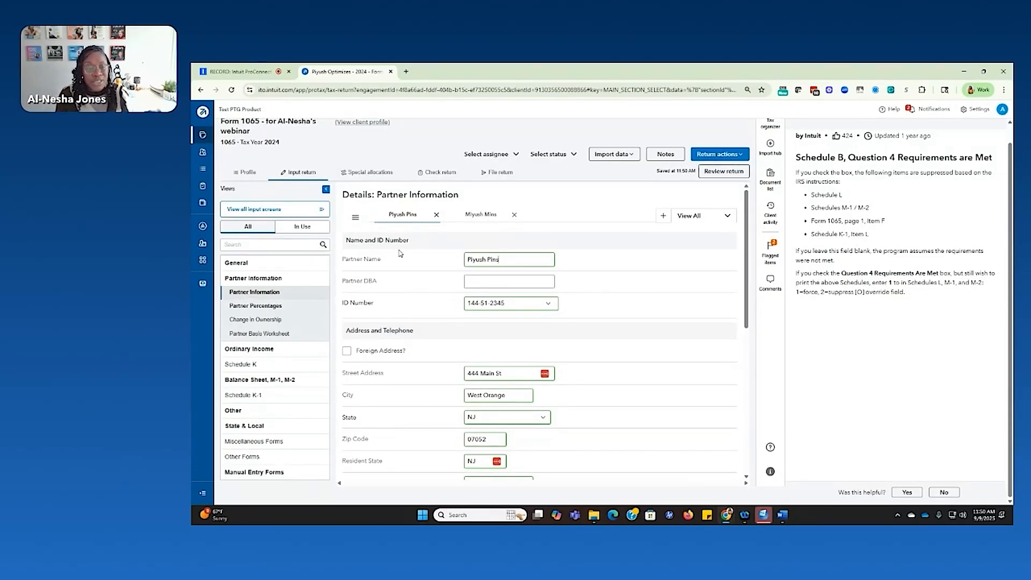
scroll(536, 305, down, 2)
scroll(536, 305, down, 3)
scroll(515, 333, down, 1)
mouse_move(507, 334)
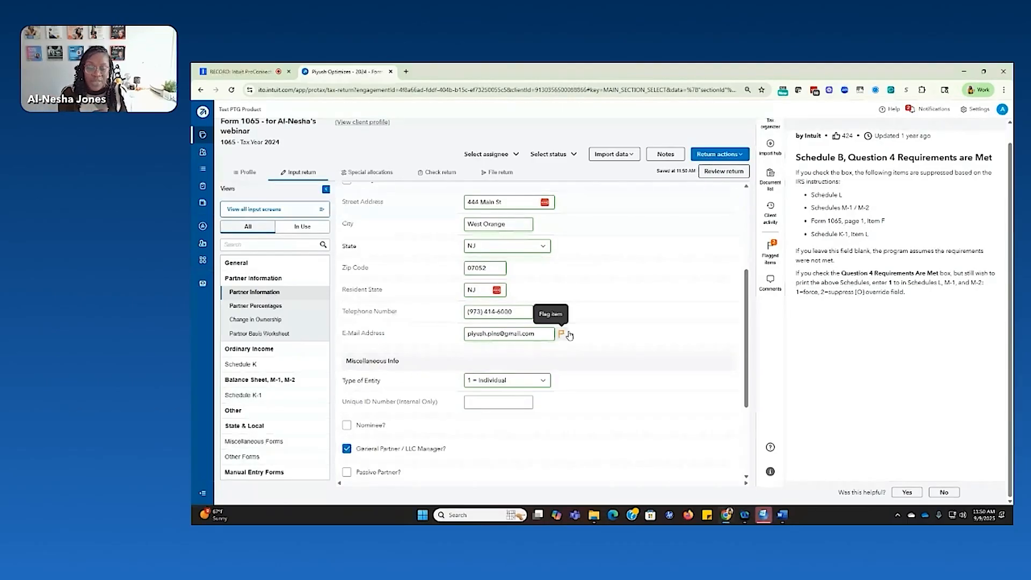
scroll(376, 322, down, 3)
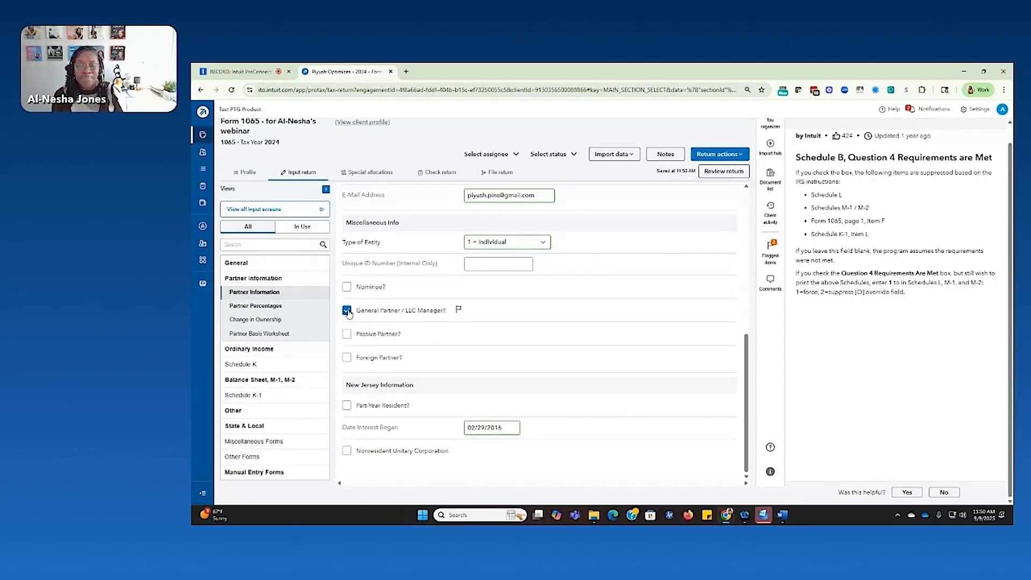
scroll(508, 441, up, 10)
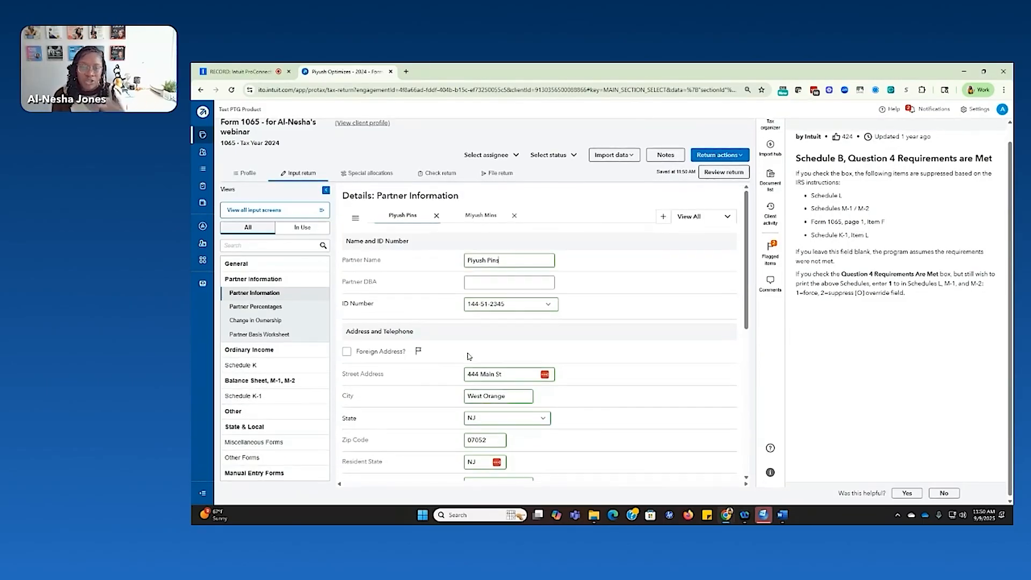
Examine the second partner's Partner Information and the quick-entry partner list, and reopen the first partner's details with the list of partners.
click(477, 234)
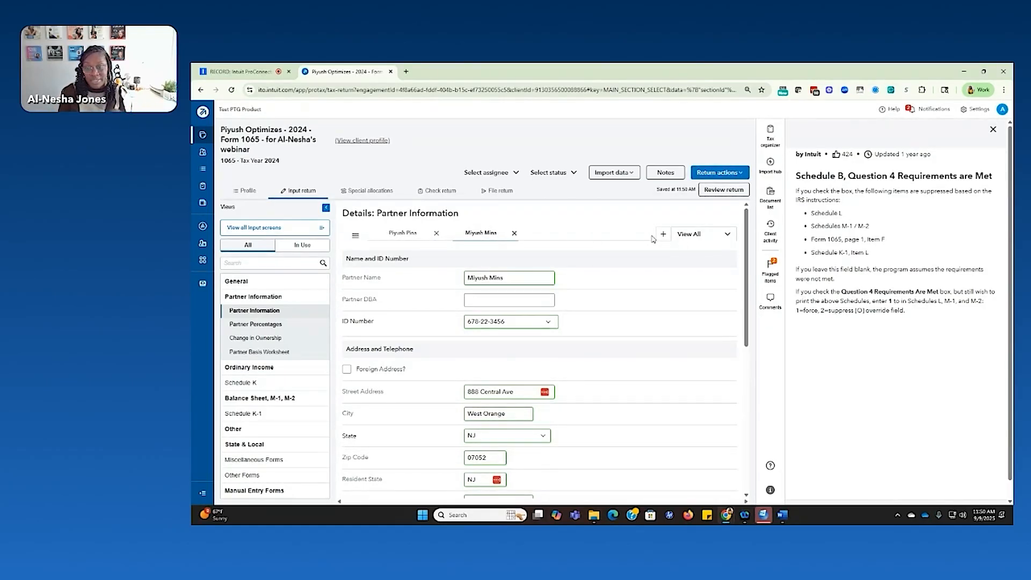
click(355, 238)
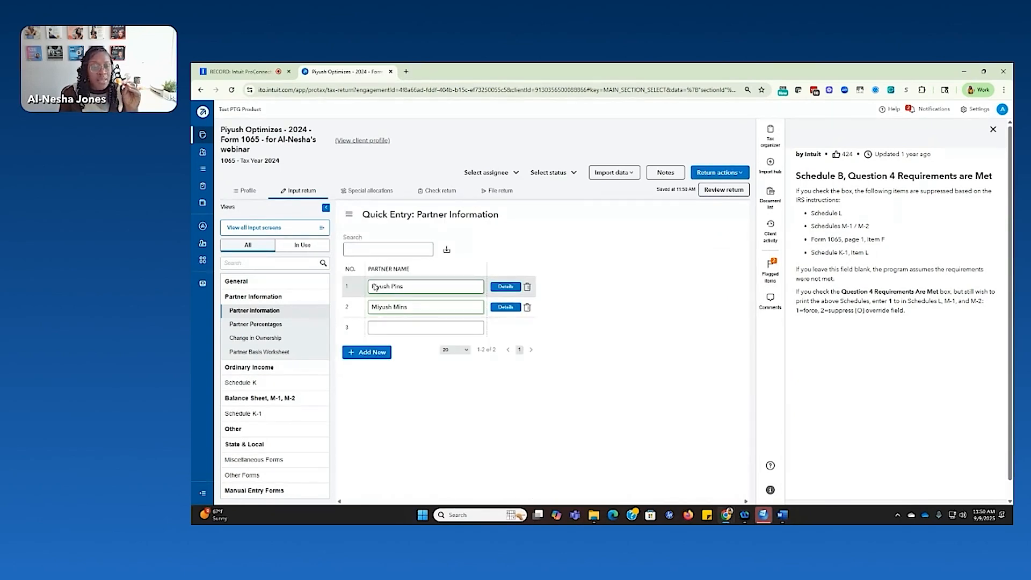
click(461, 350)
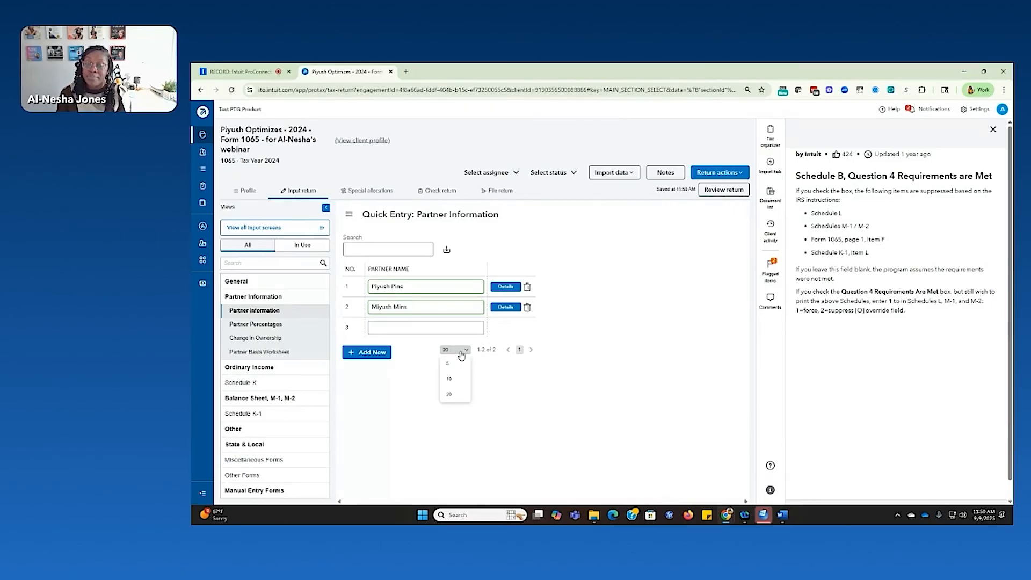
click(500, 298)
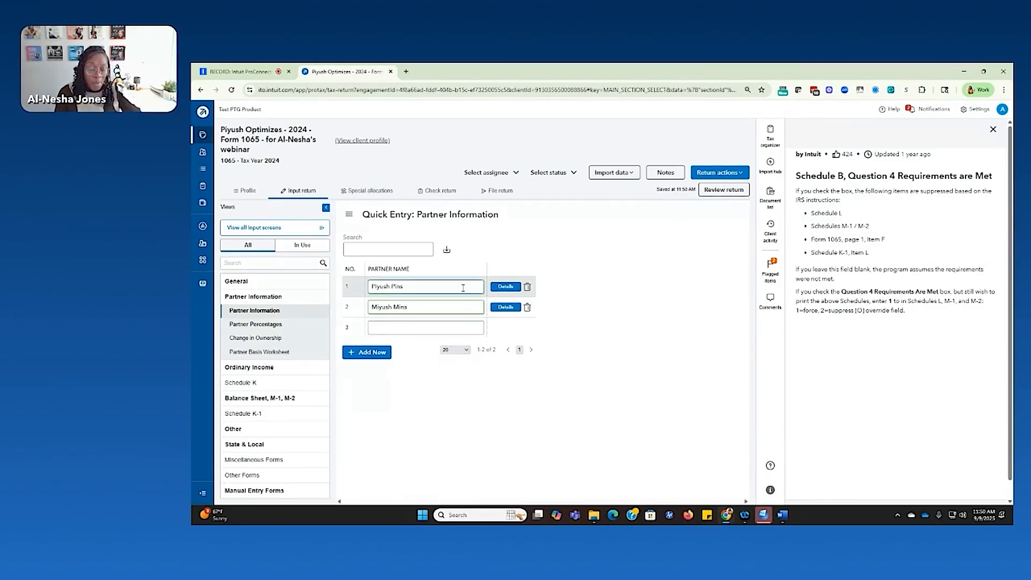
click(507, 288)
click(703, 234)
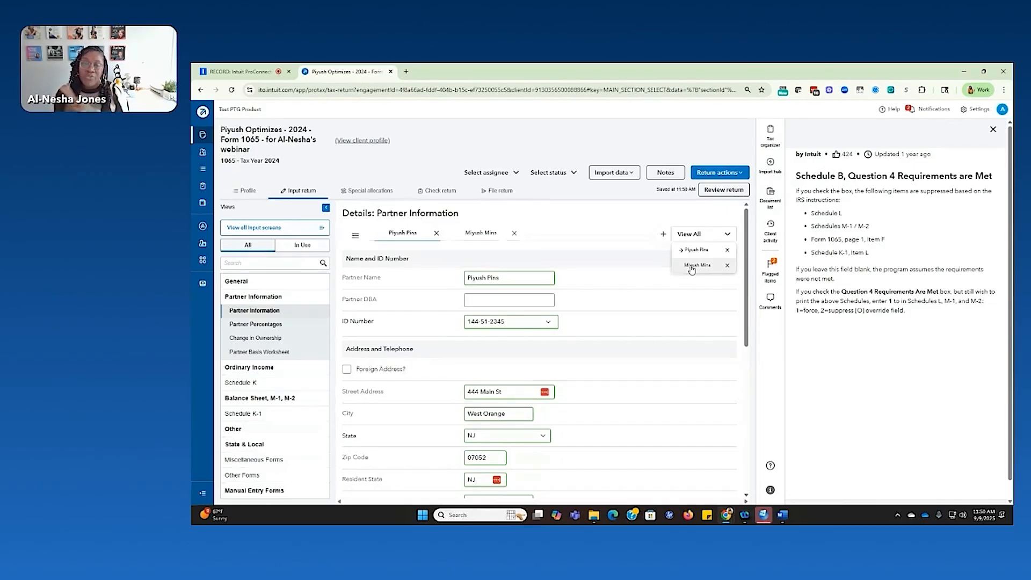
Close the help article and review the Partner Percentages and the Ordinary Income Income entries.
click(993, 129)
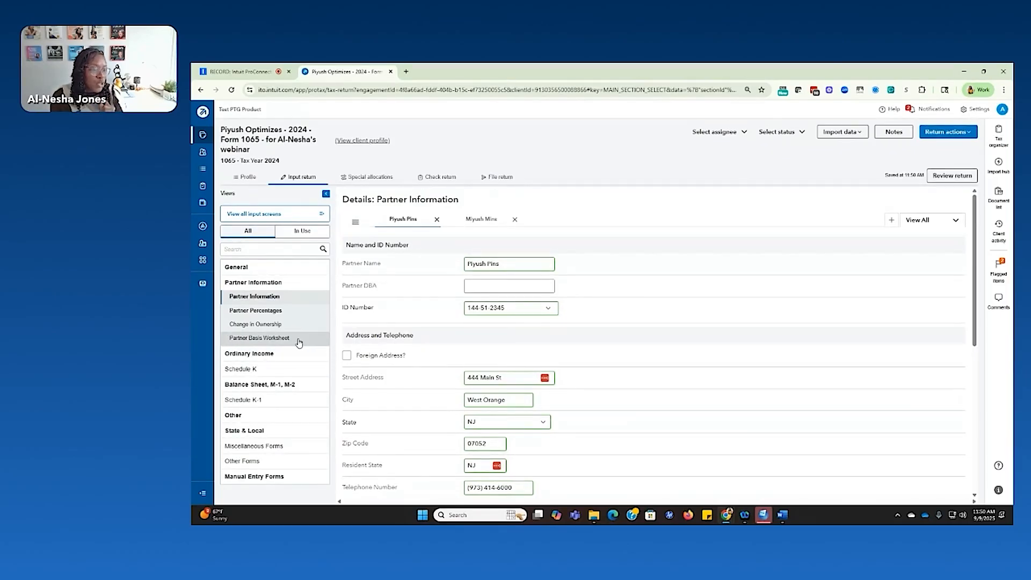
click(263, 316)
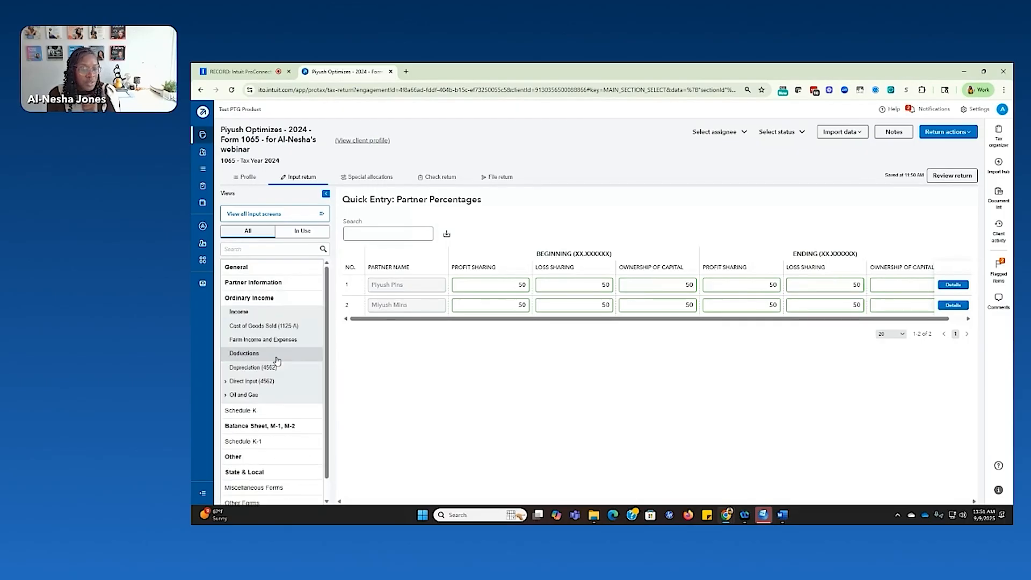
click(275, 316)
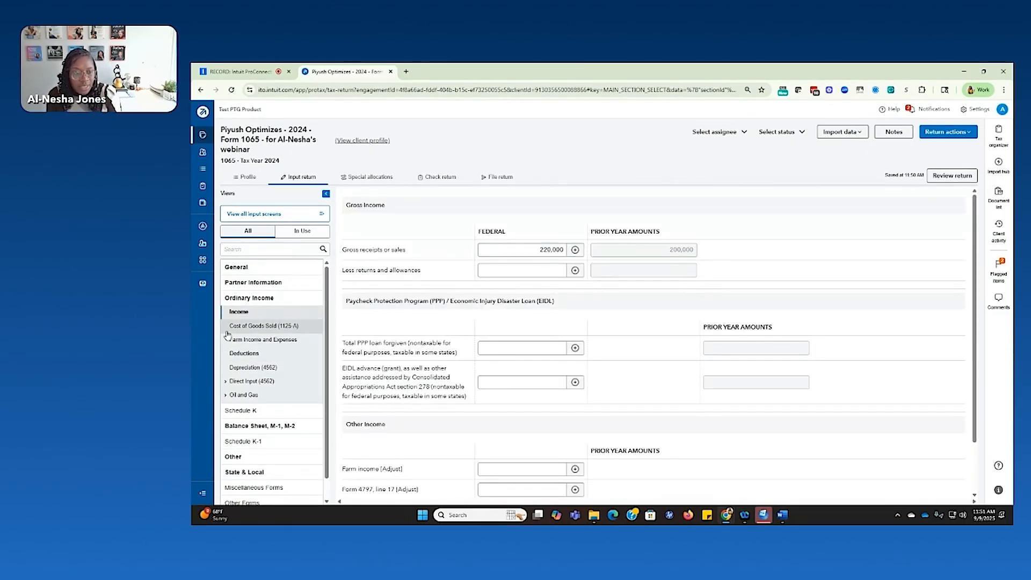
In the Ordinary Income Deductions, set the Trade or Business guaranteed payments for services to 65,000.
click(248, 354)
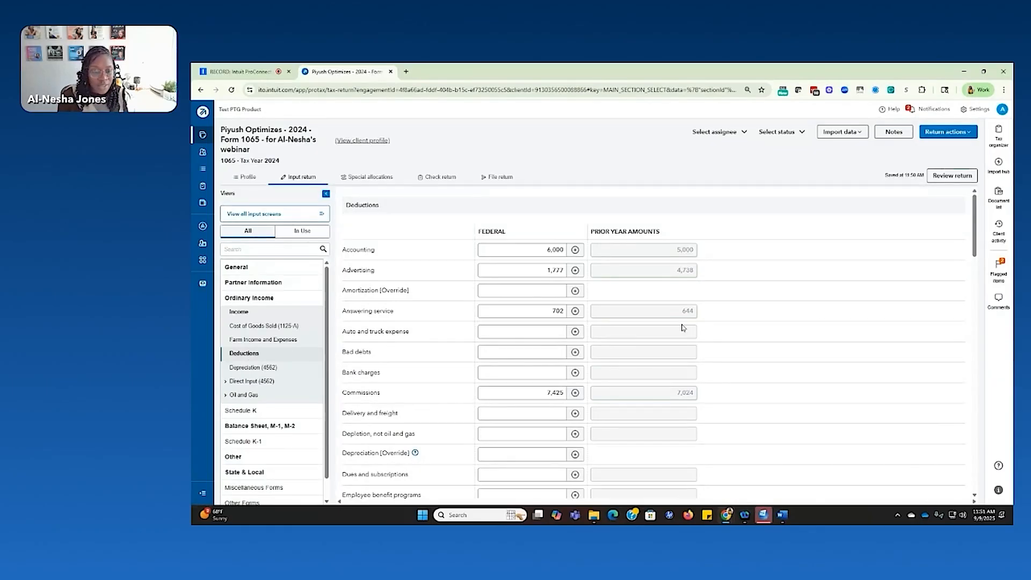
scroll(660, 319, down, 5)
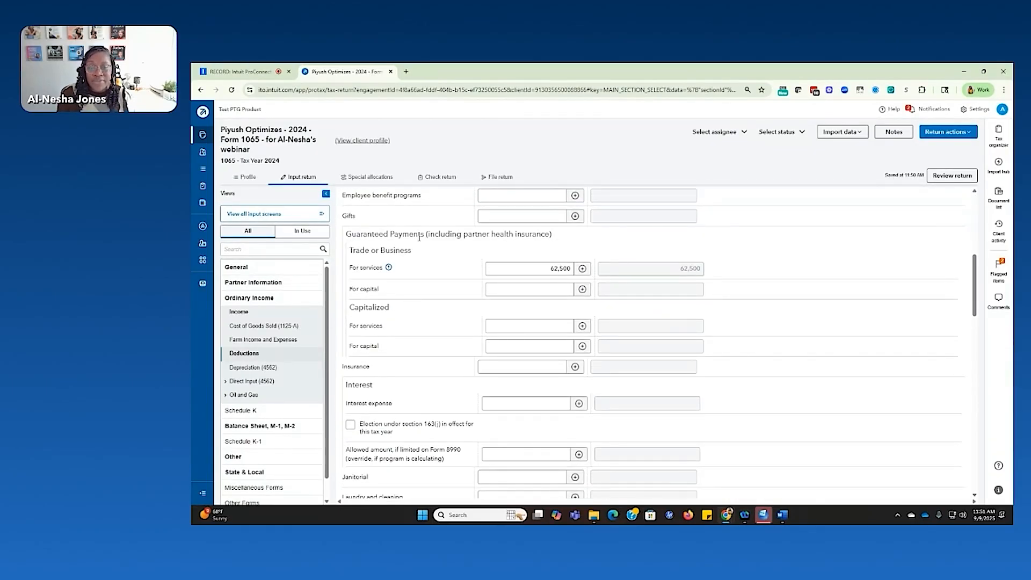
click(528, 272)
double_click(529, 272)
text(65000)
click(430, 266)
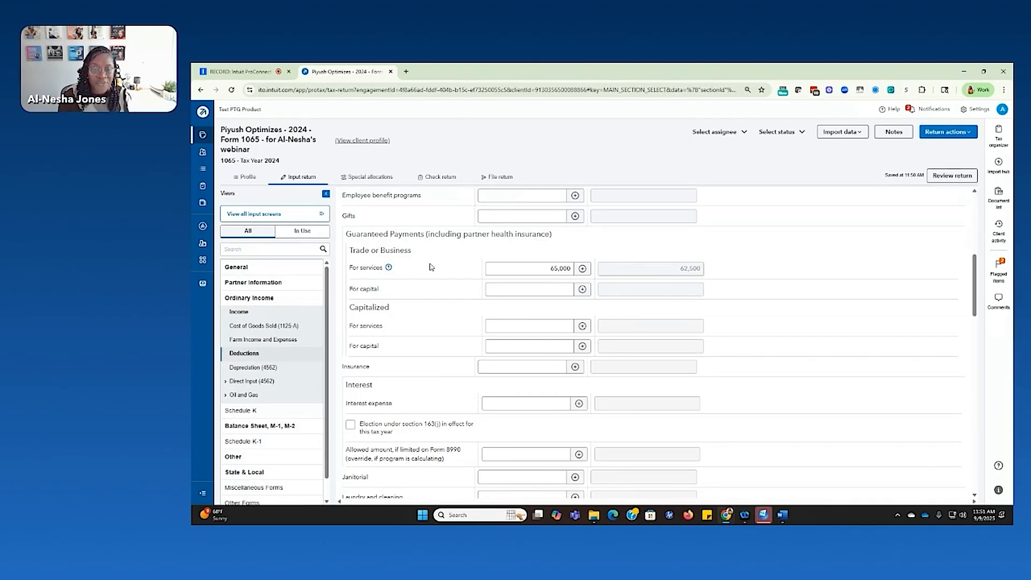
scroll(438, 288, up, 5)
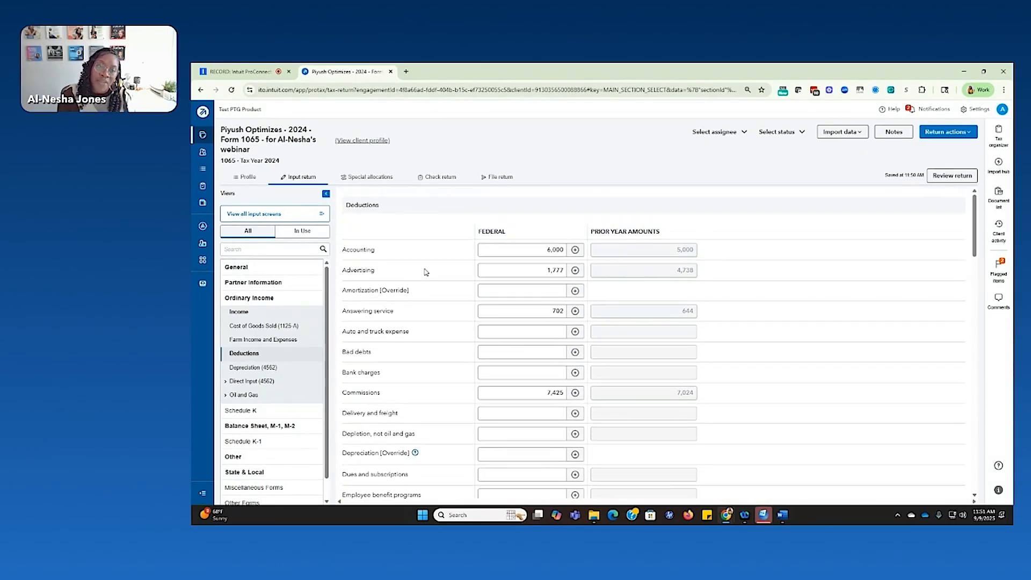
Review the federal special allocations and tax summary, both partners' Schedule K-1s and the Capital Account Reconciliation.
click(359, 179)
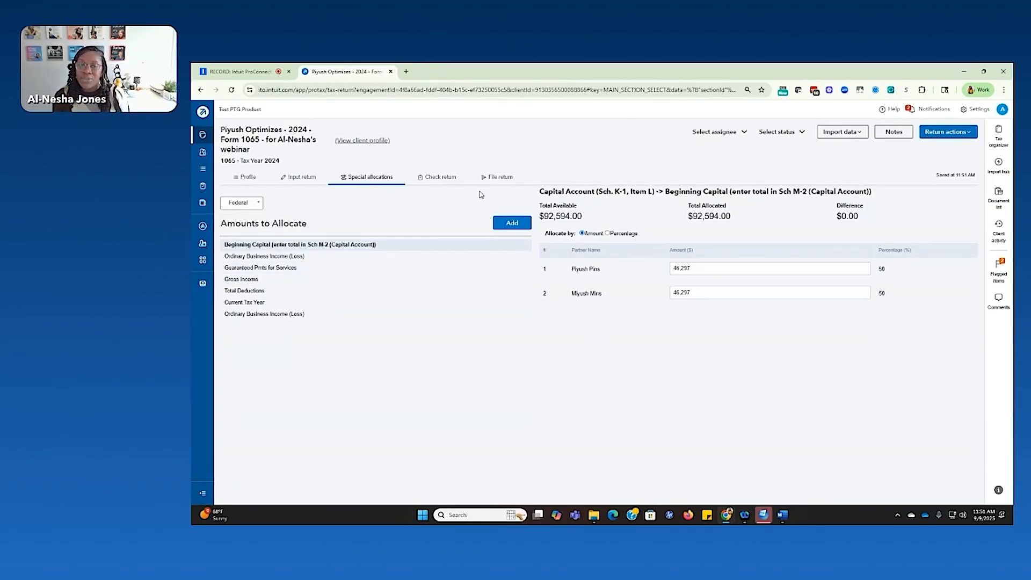
click(442, 177)
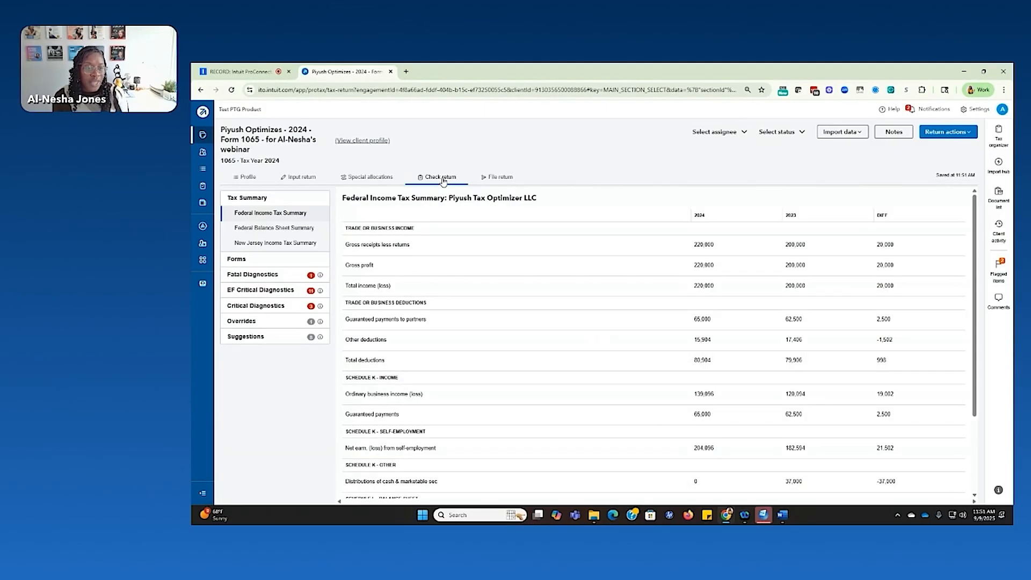
click(242, 260)
click(242, 266)
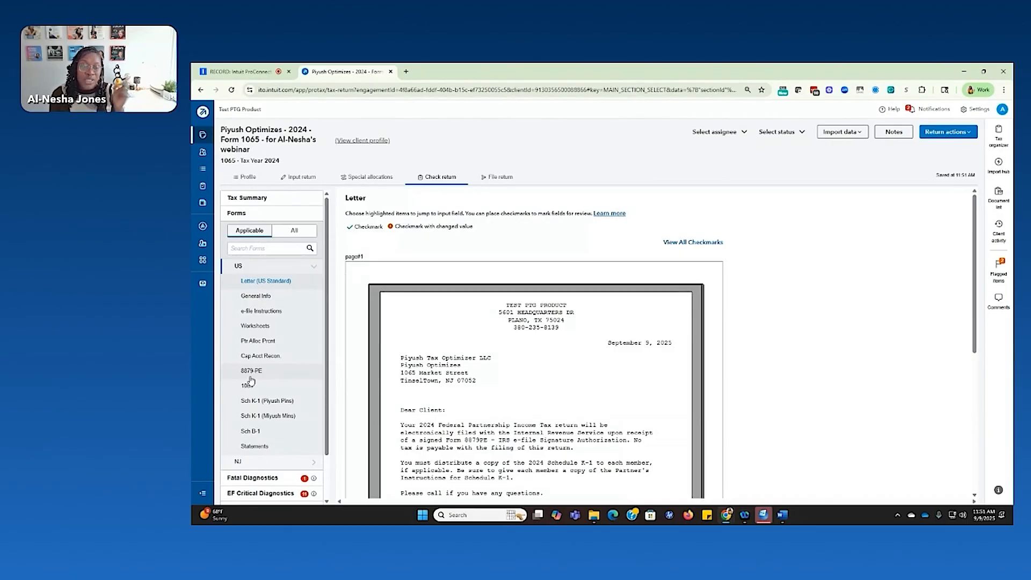
click(251, 402)
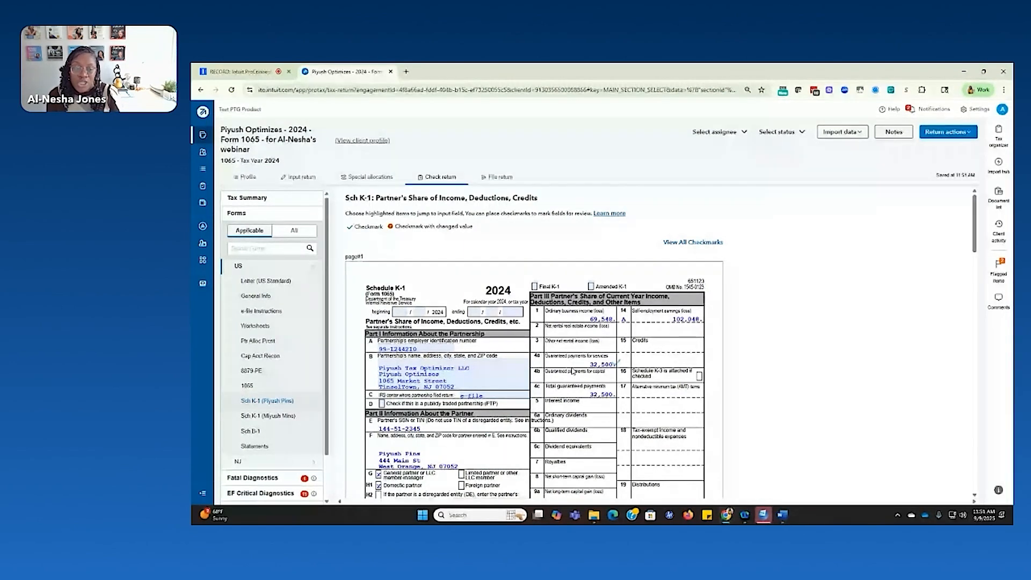
click(246, 416)
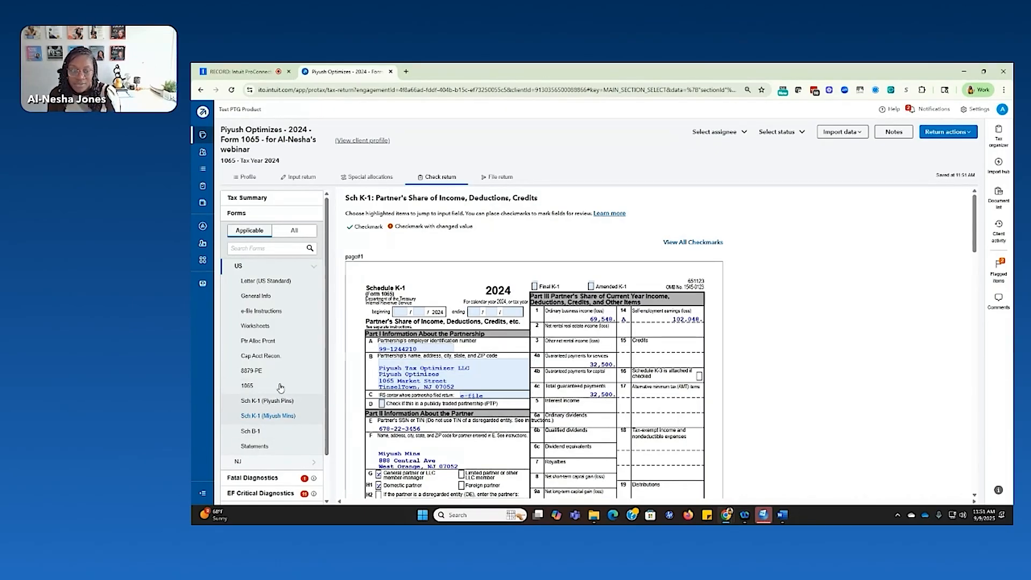
click(283, 357)
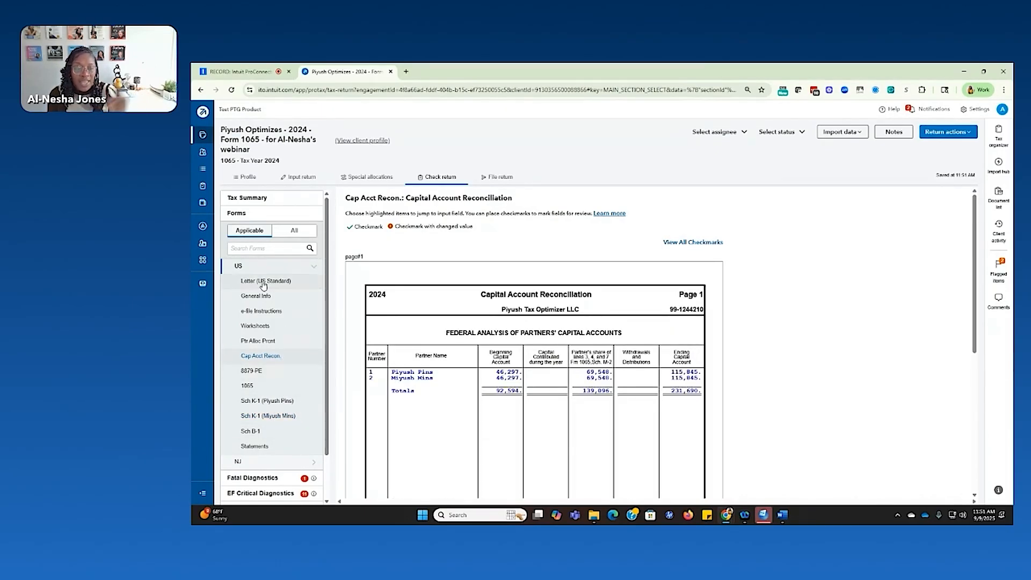
Return to the Deductions input and check the Trade or Business guaranteed payments for services amount.
click(310, 180)
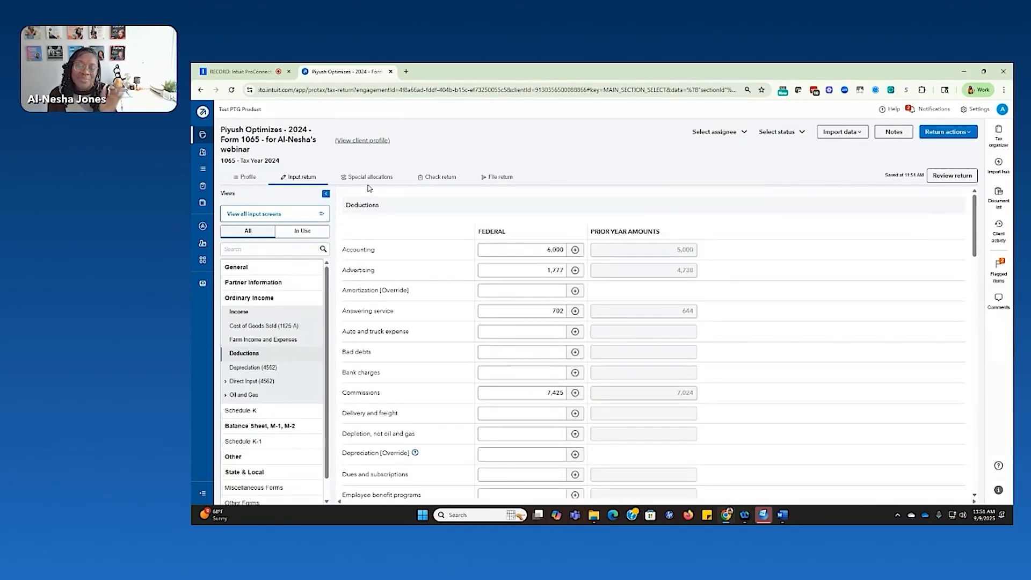
scroll(481, 298, down, 4)
click(543, 351)
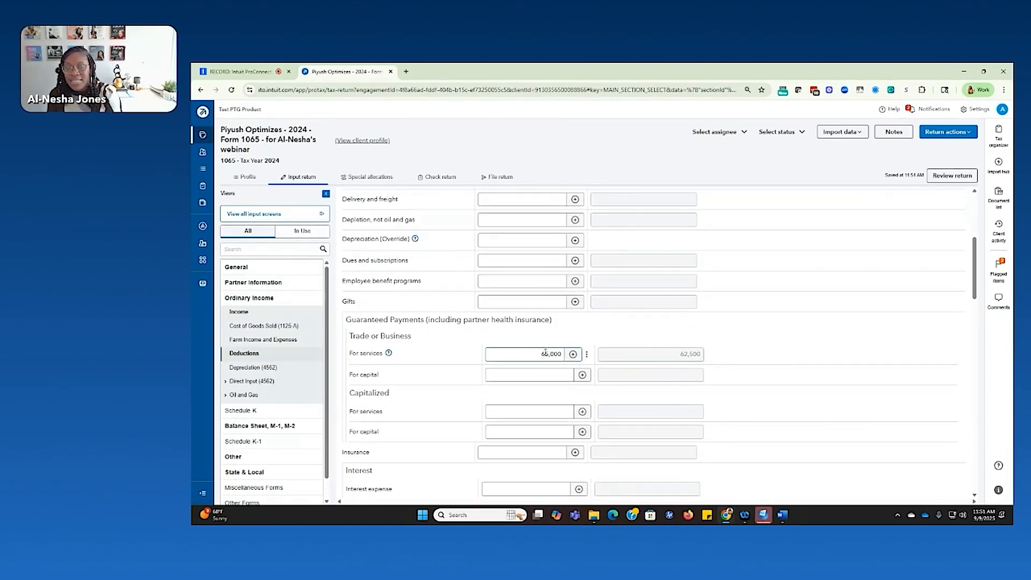
Specially allocate the federal Guaranteed Pmts for Services by amount, 37,000 to the first partner and 28,000 to the second.
click(368, 178)
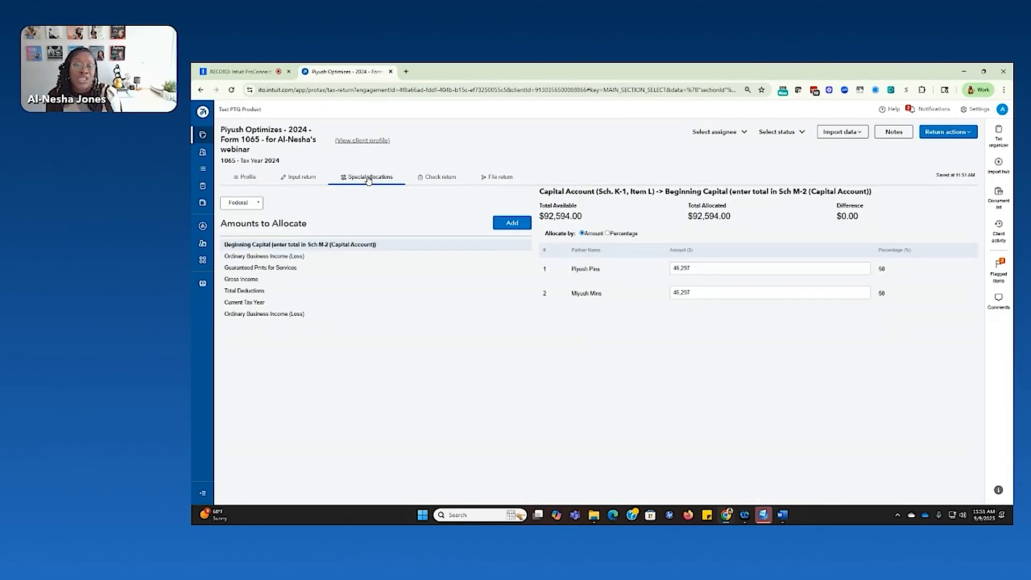
click(270, 270)
click(833, 267)
text(37000)
click(769, 293)
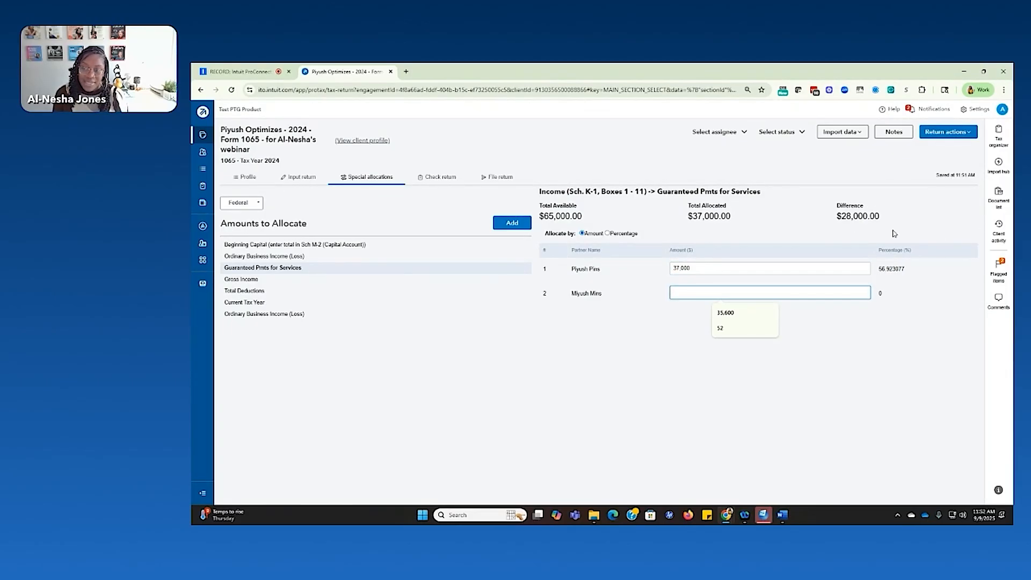
text(28000)
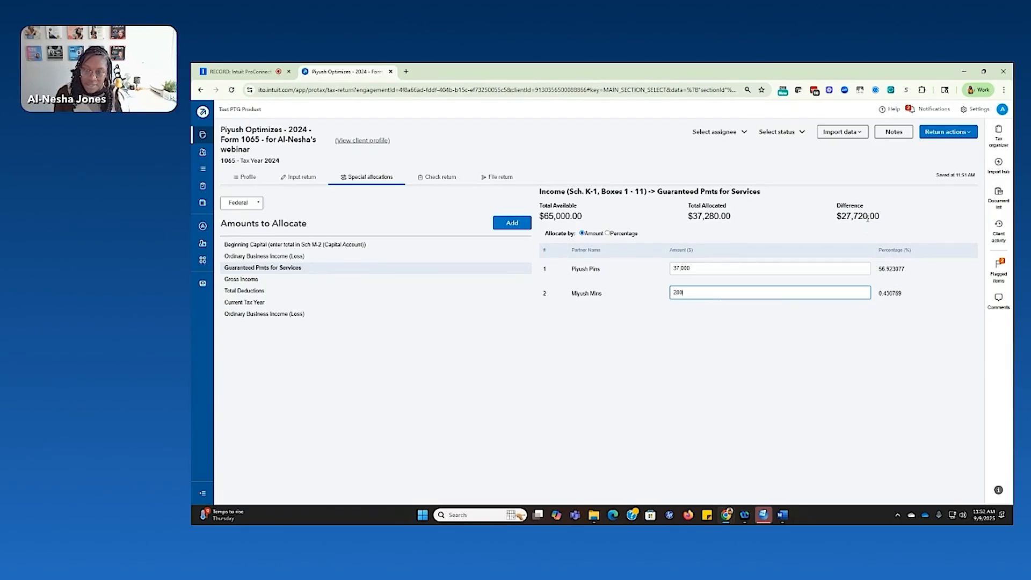
click(643, 322)
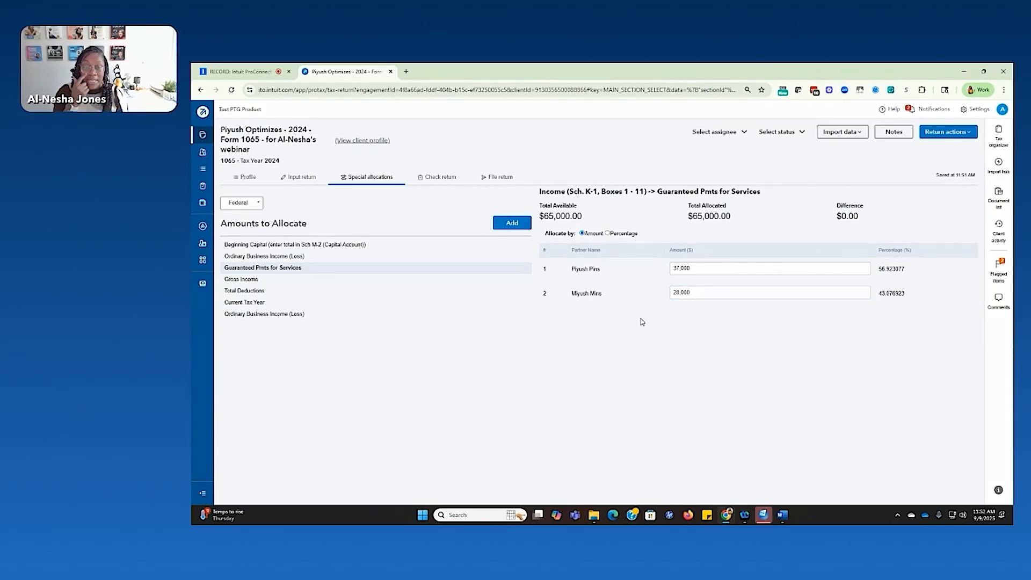
Check the guaranteed payments in the federal tax summary, on Form 1065 line 10 and on both partners' Schedule K-1s.
click(418, 179)
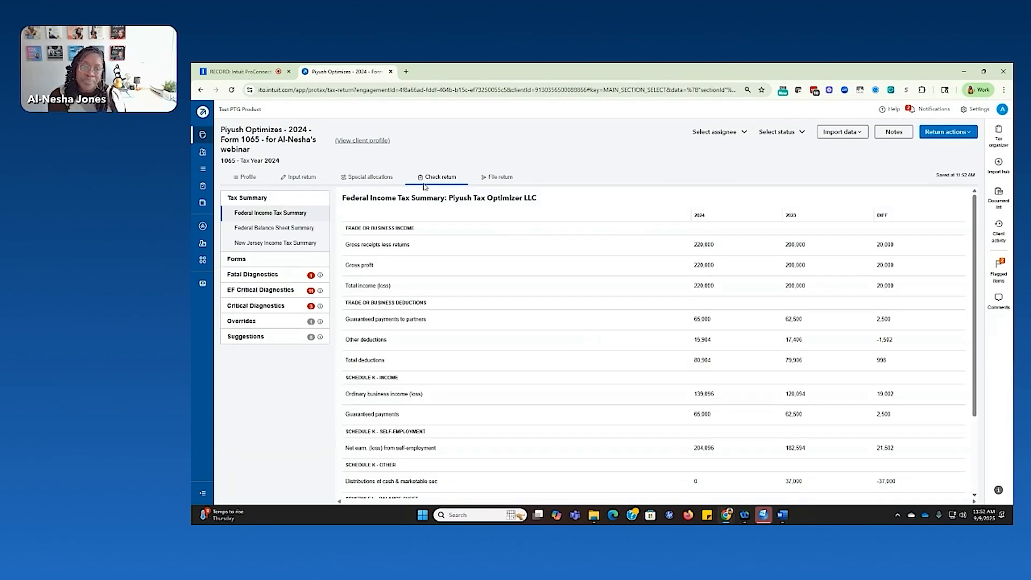
click(240, 261)
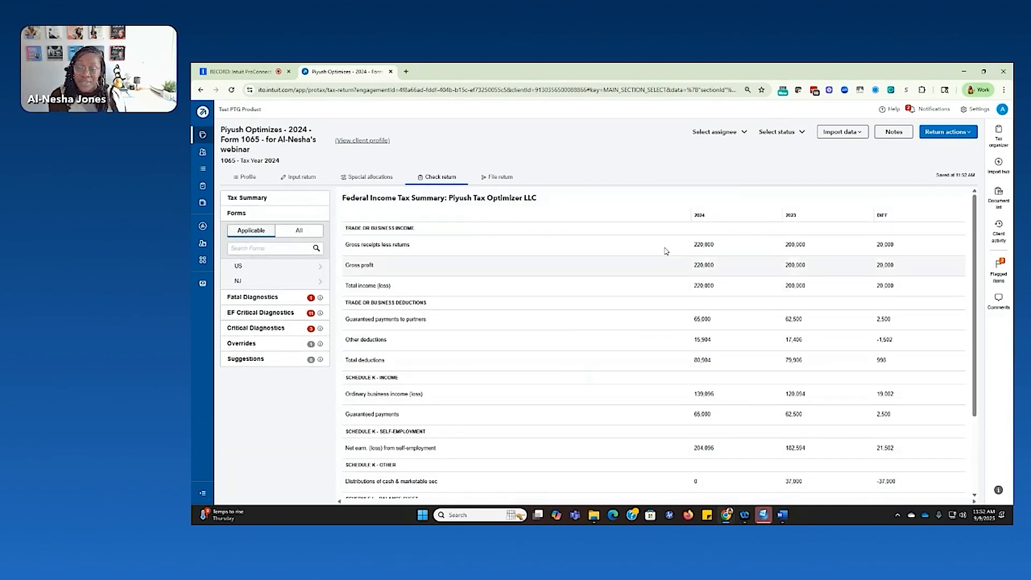
drag(690, 329, 716, 326)
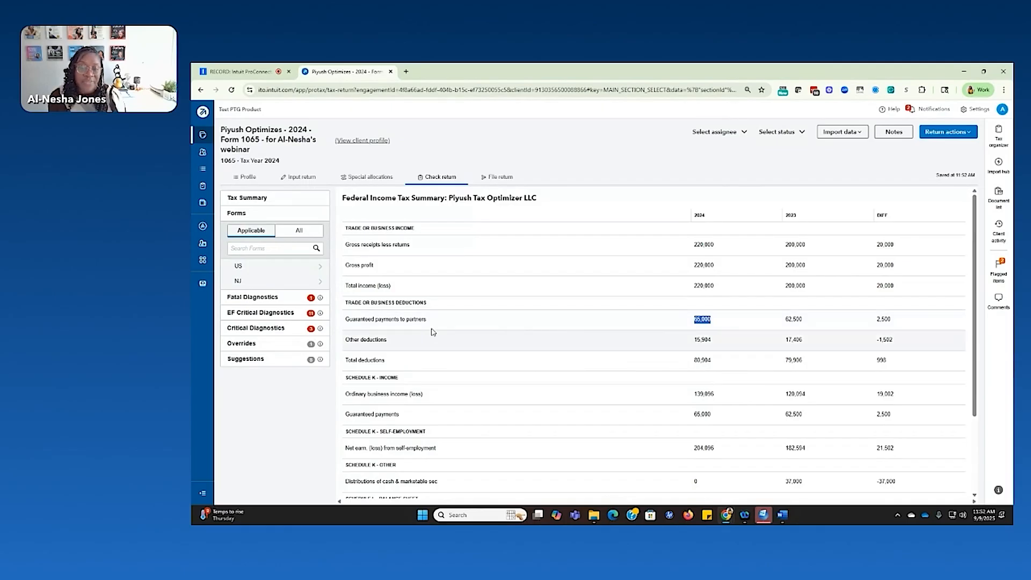
click(258, 266)
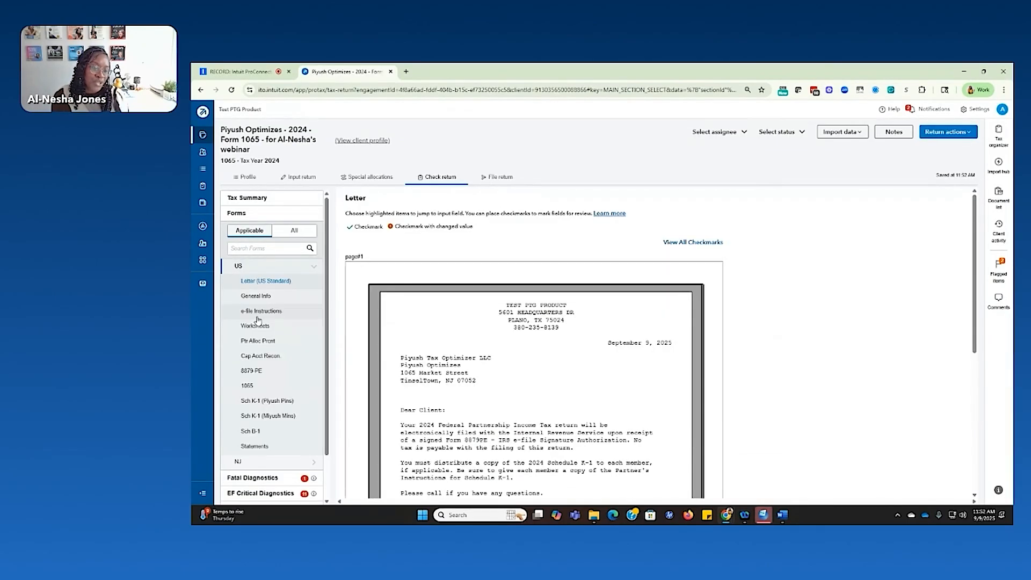
click(256, 387)
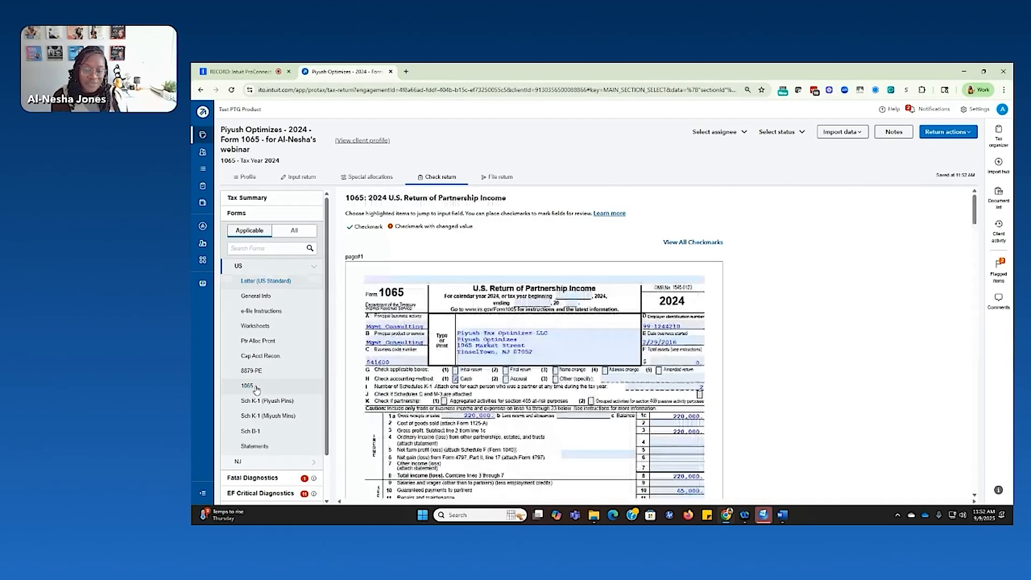
click(694, 490)
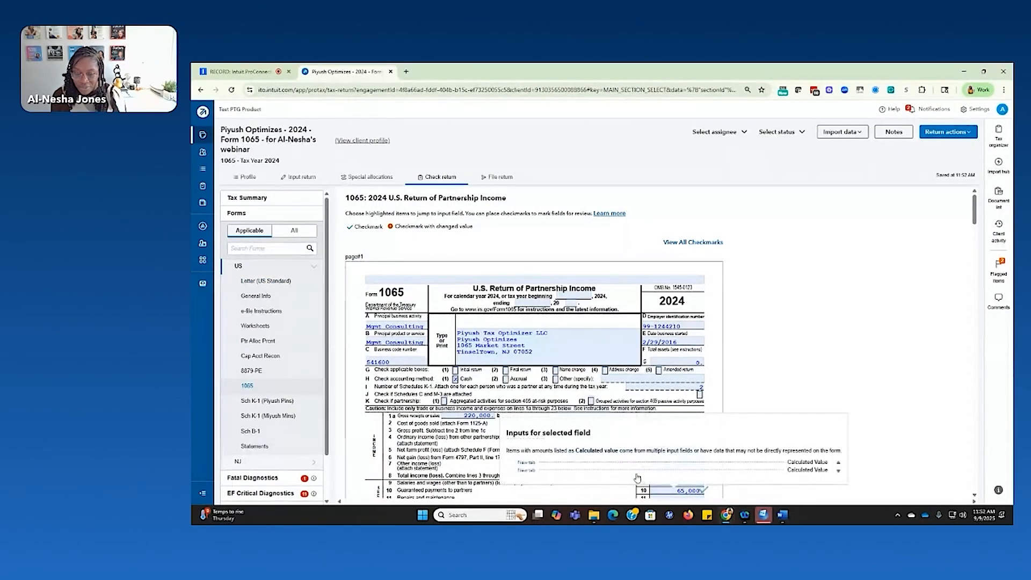
click(275, 401)
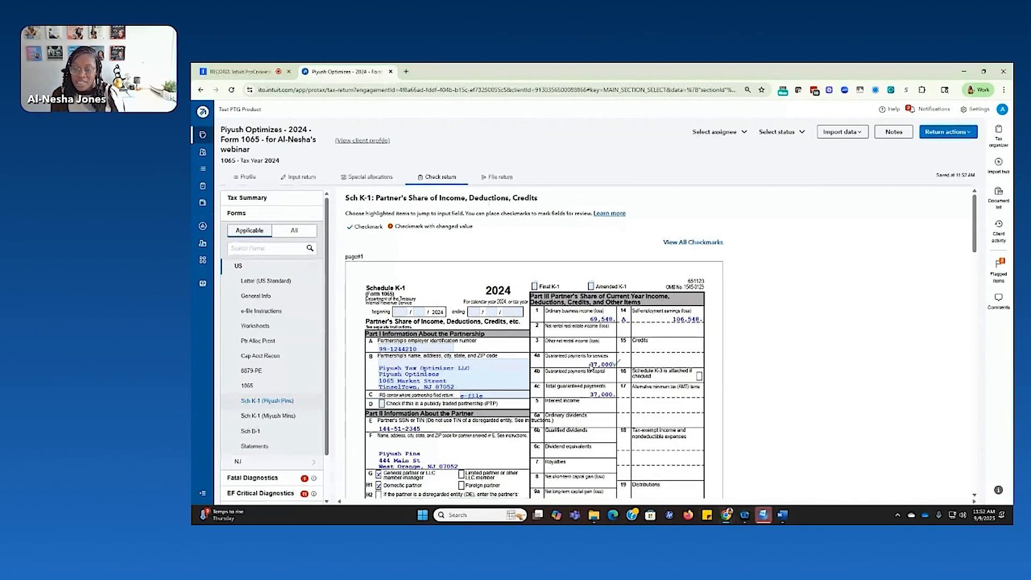
click(265, 418)
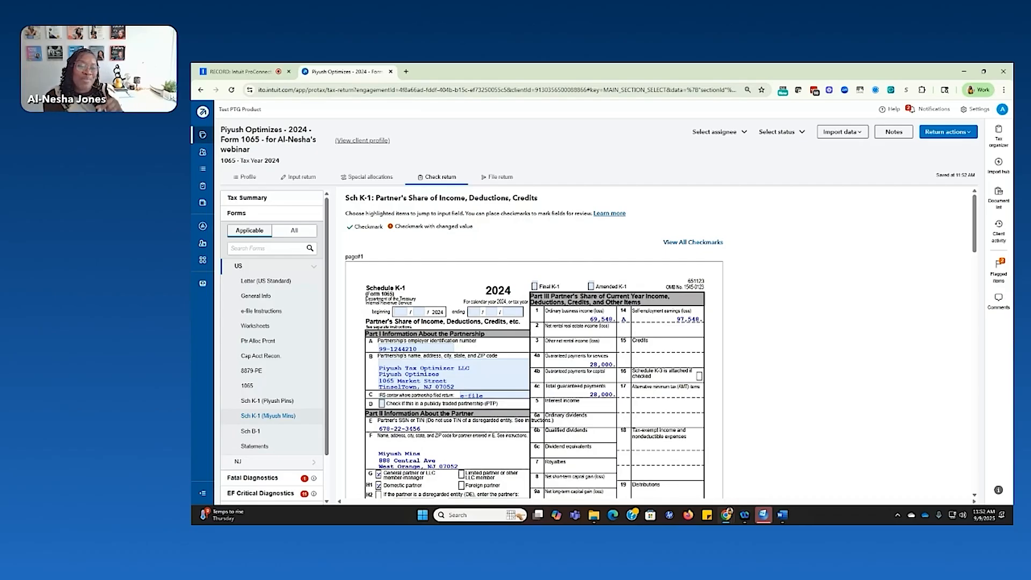
Display the NJ special allocations and view Net Guaranteed Payments under Total Distribution.
click(357, 177)
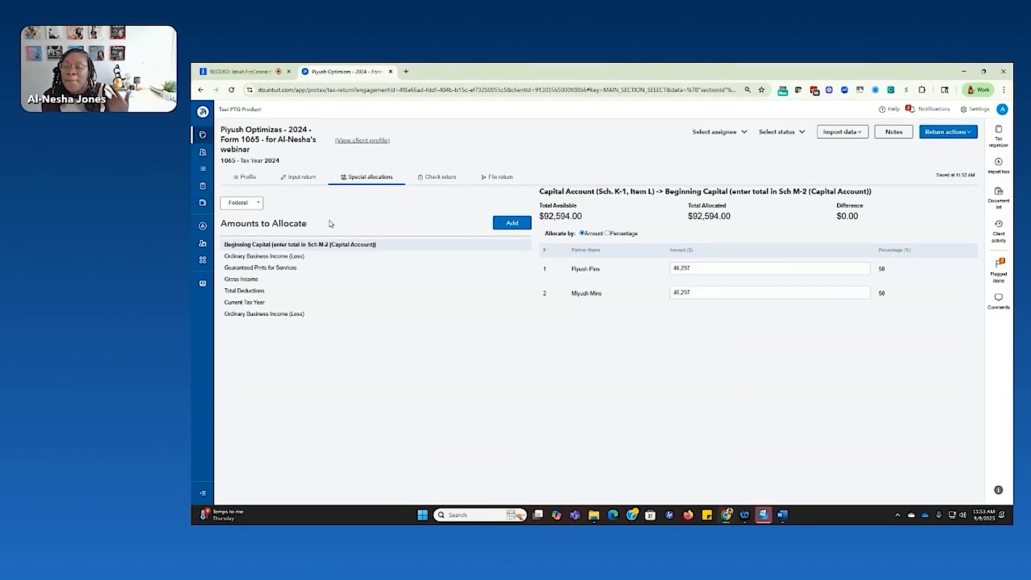
click(238, 204)
click(234, 242)
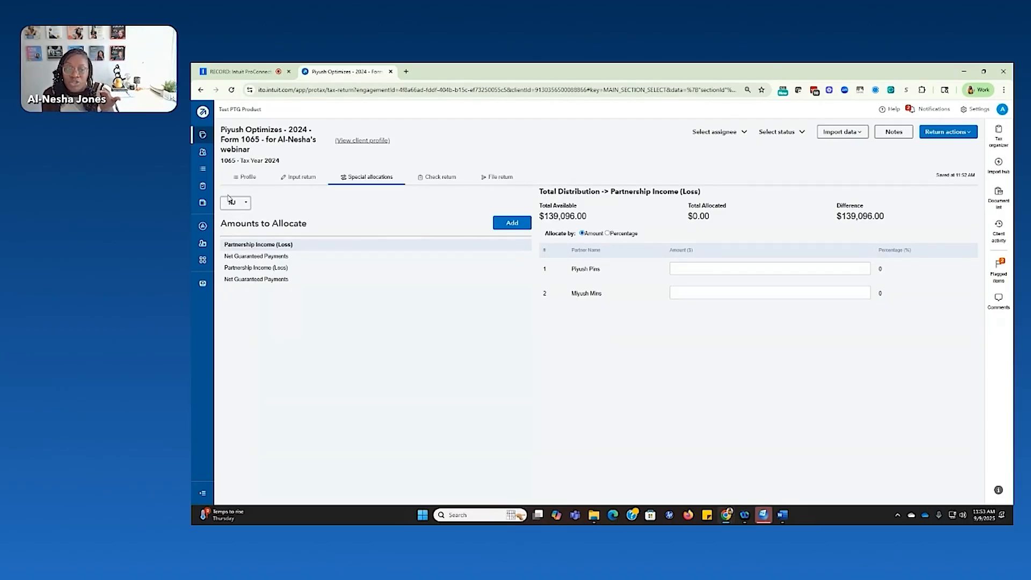
click(237, 258)
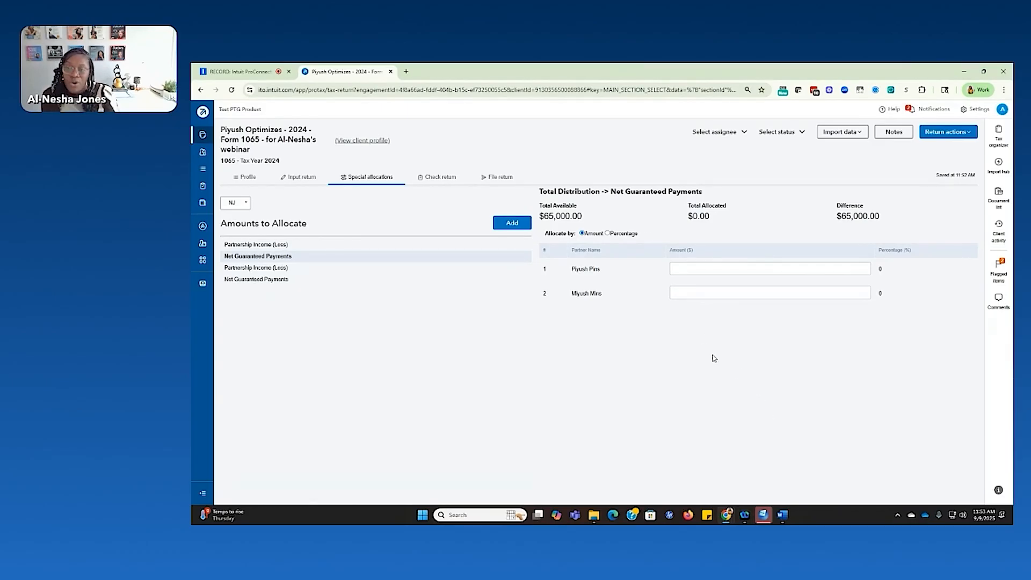
Switch the special allocations back to Federal and open the return check.
click(242, 203)
click(241, 224)
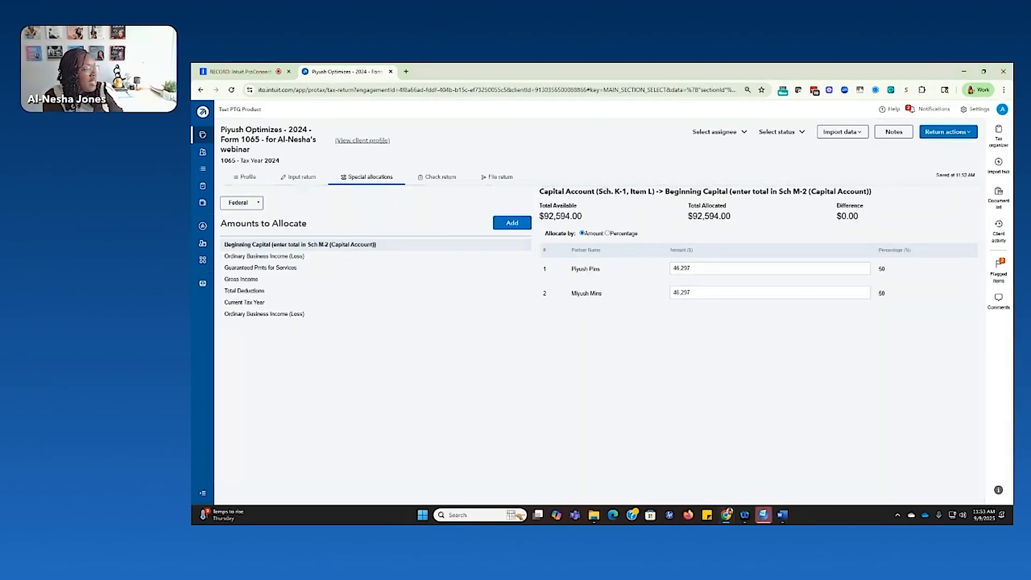
click(429, 178)
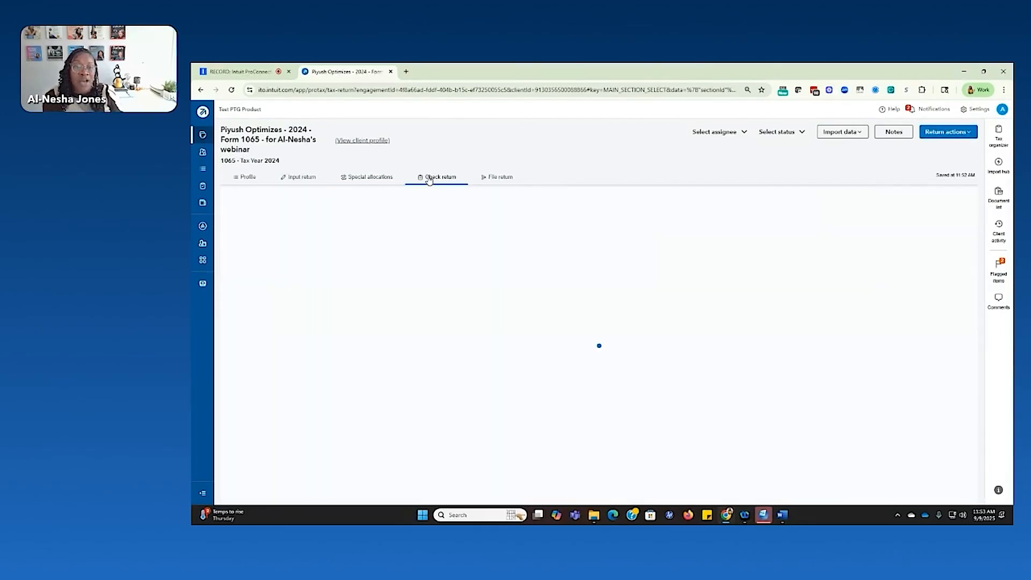
Dismiss the client signature reminder and select both partners' Schedule K-1 packages for sending.
click(506, 180)
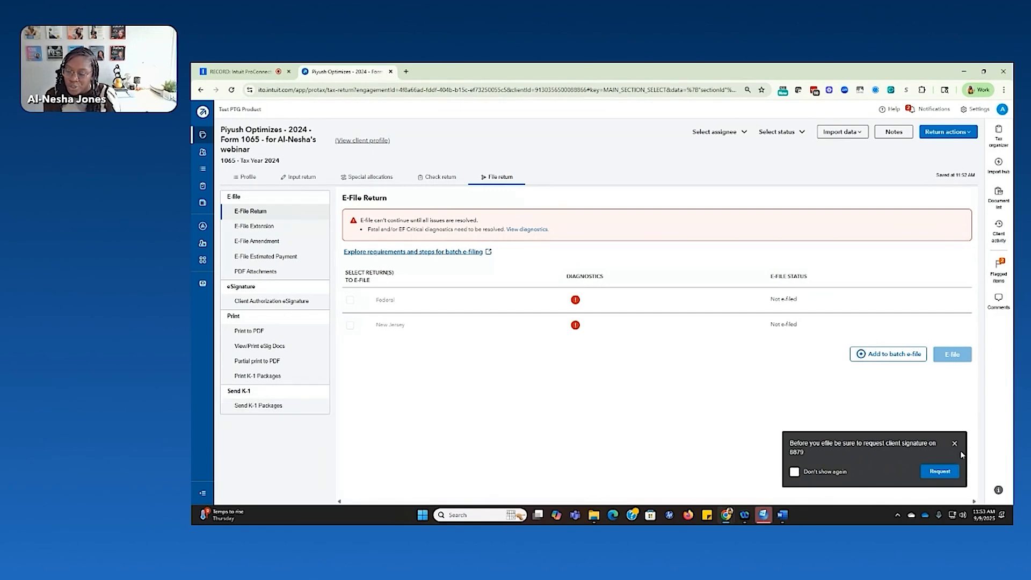
click(954, 443)
click(263, 408)
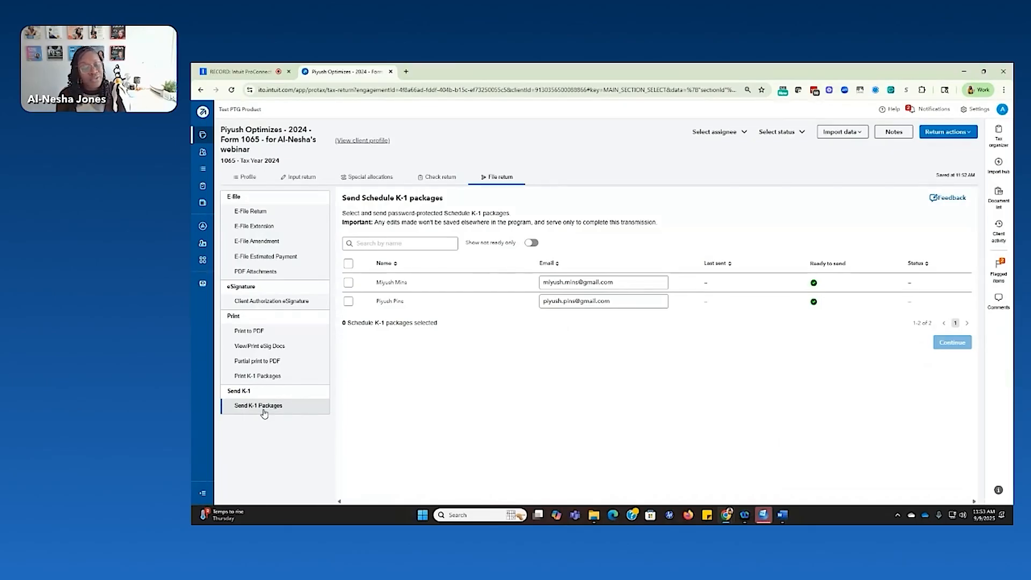
click(348, 264)
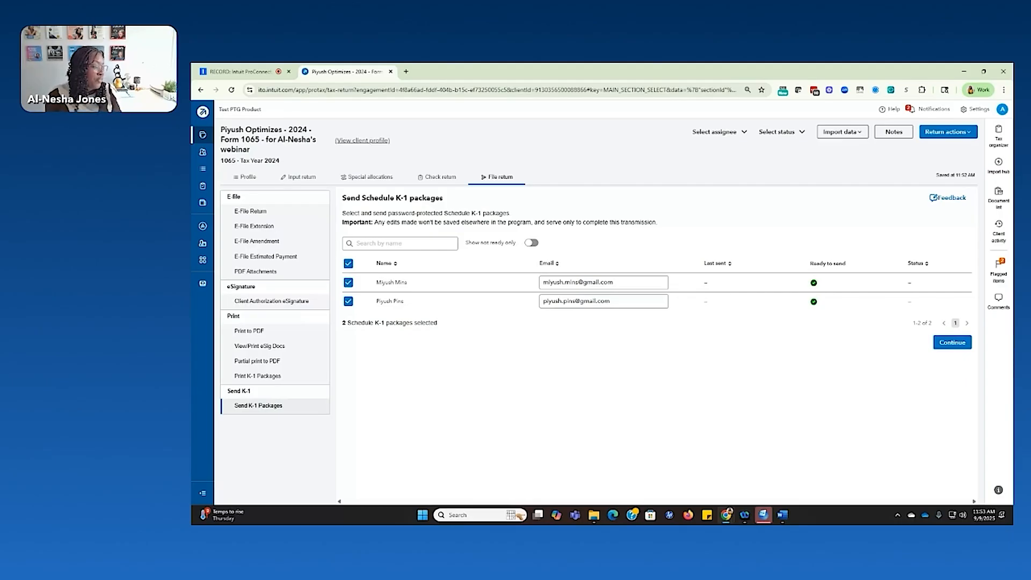
key(alt+Tab)
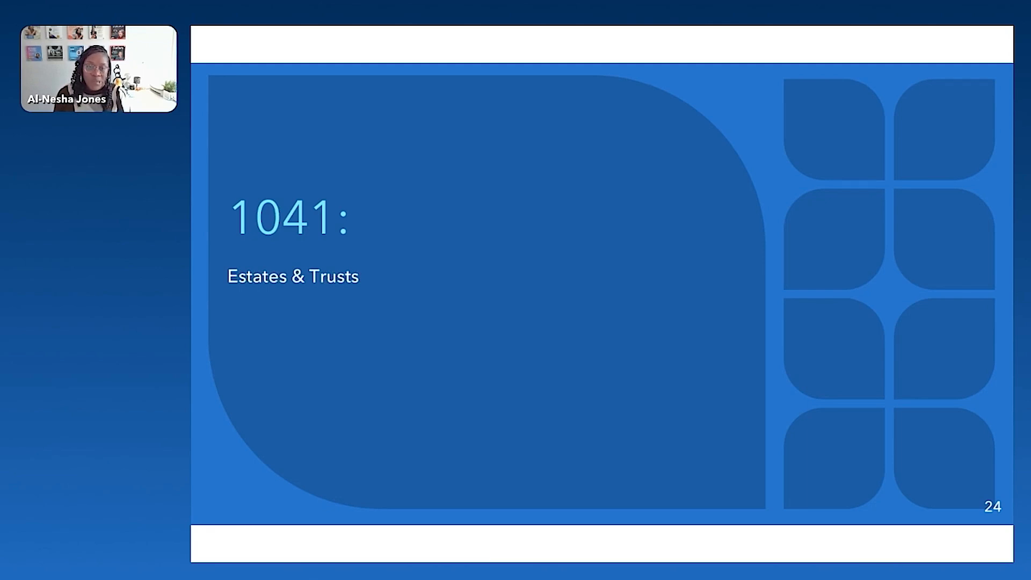
key(Right)
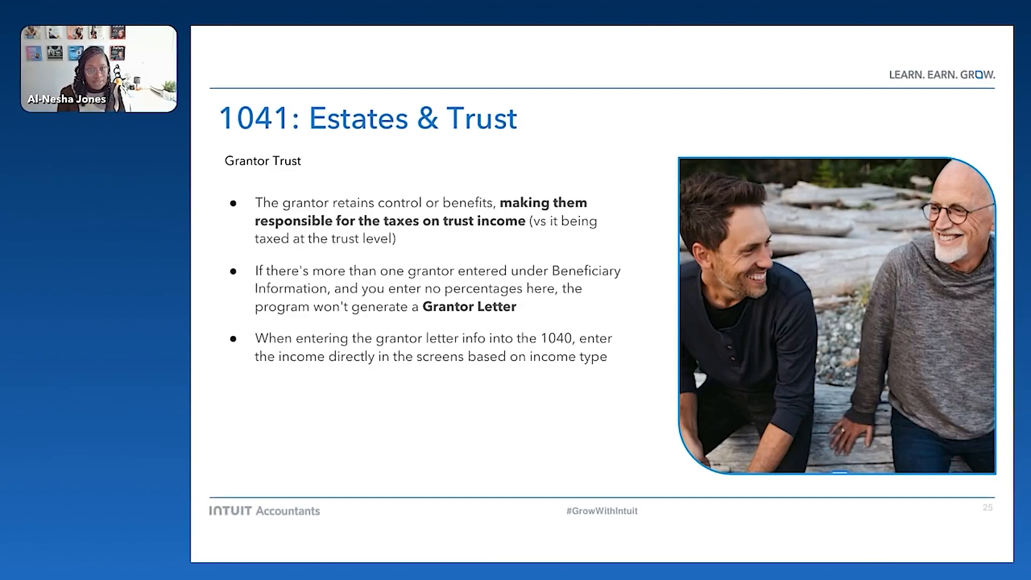
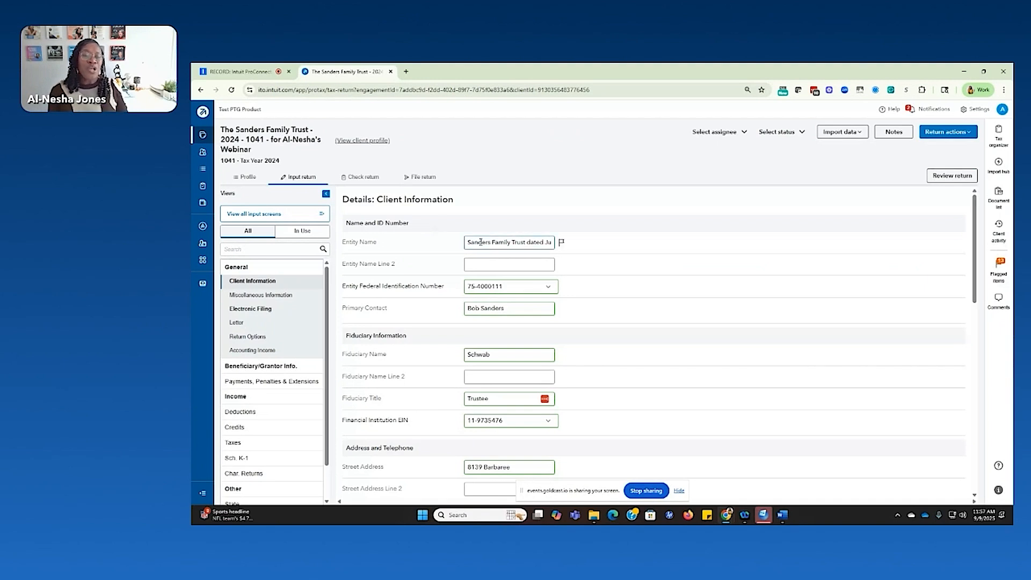
Try to extend the trust's Entity Name with a long run of extra n characters.
click(479, 243)
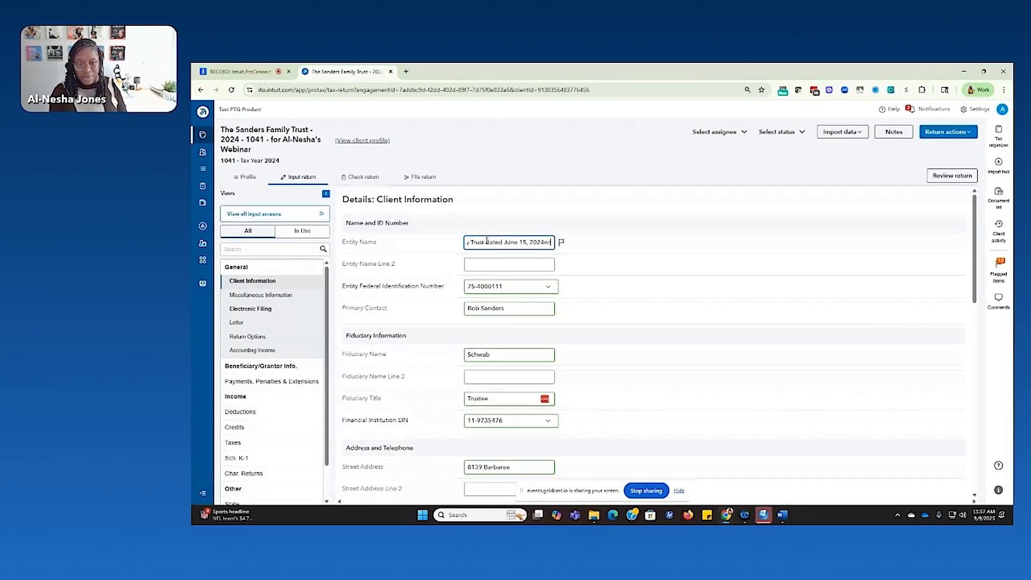
text(nnnnnnnnnnnnnnnn)
key(Tab)
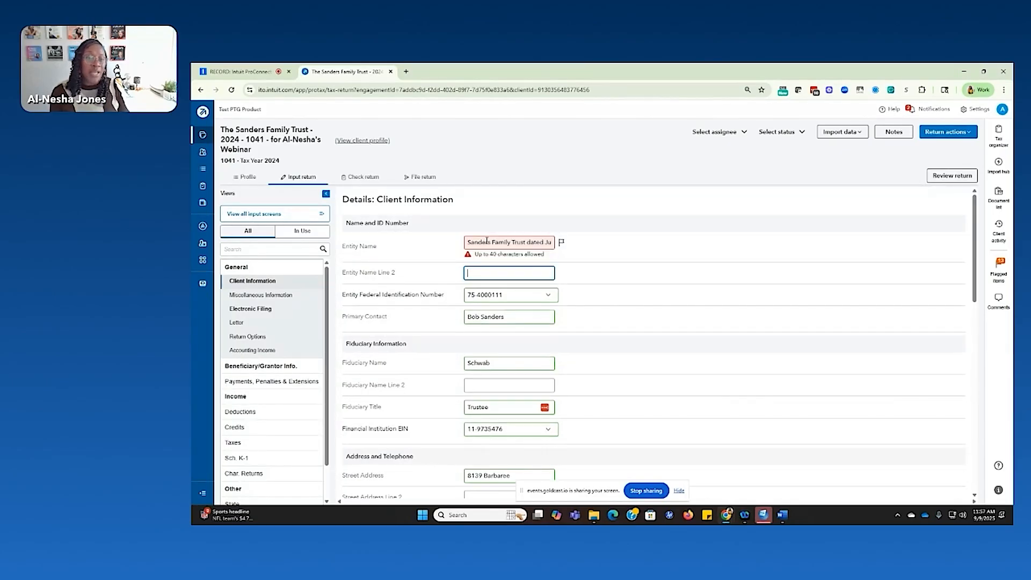
Remove the extra trailing n characters from the trust's Entity Name.
click(478, 243)
key(End)
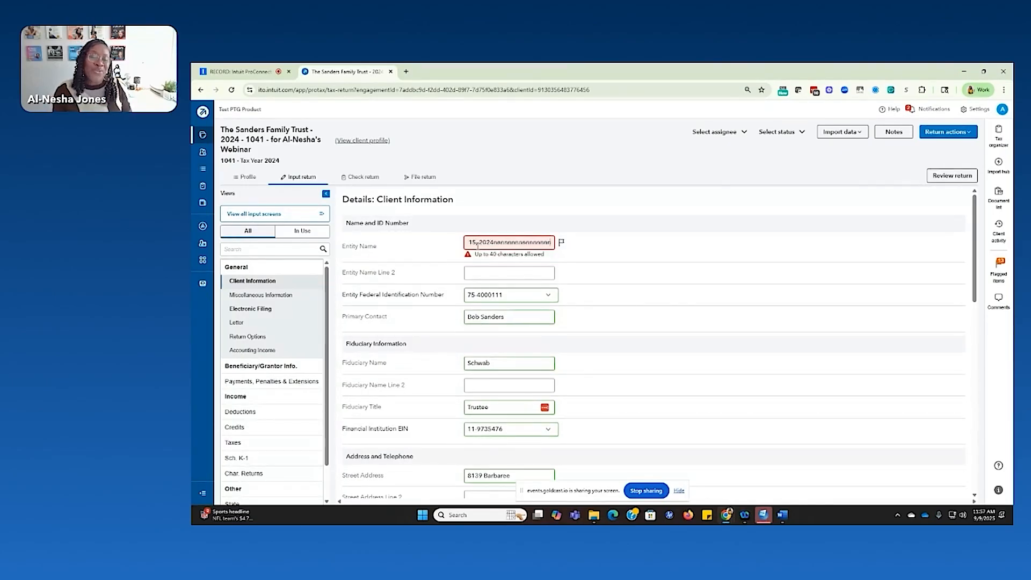
key(shift+Left)
key(shift+Left)
key(shift+Left)
key(shift+Left)
key(shift+Left)
key(shift+Left)
key(shift+Left)
key(shift+Left)
key(shift+Left)
key(shift+Left)
key(shift+Left)
key(shift+Left)
key(shift+Left)
key(shift+Left)
key(shift+Left)
key(shift+Left)
key(BackSpace)
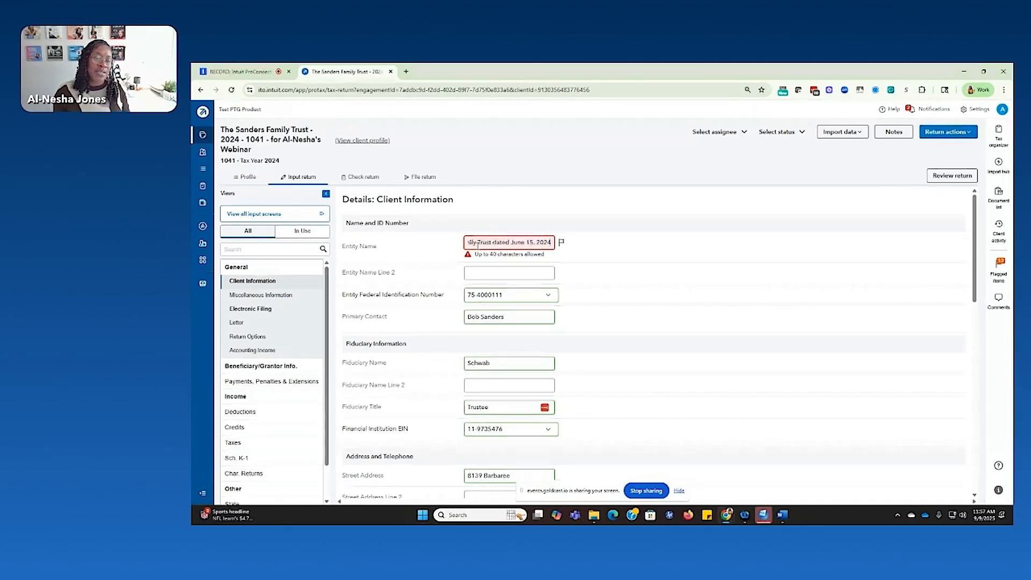
click(484, 269)
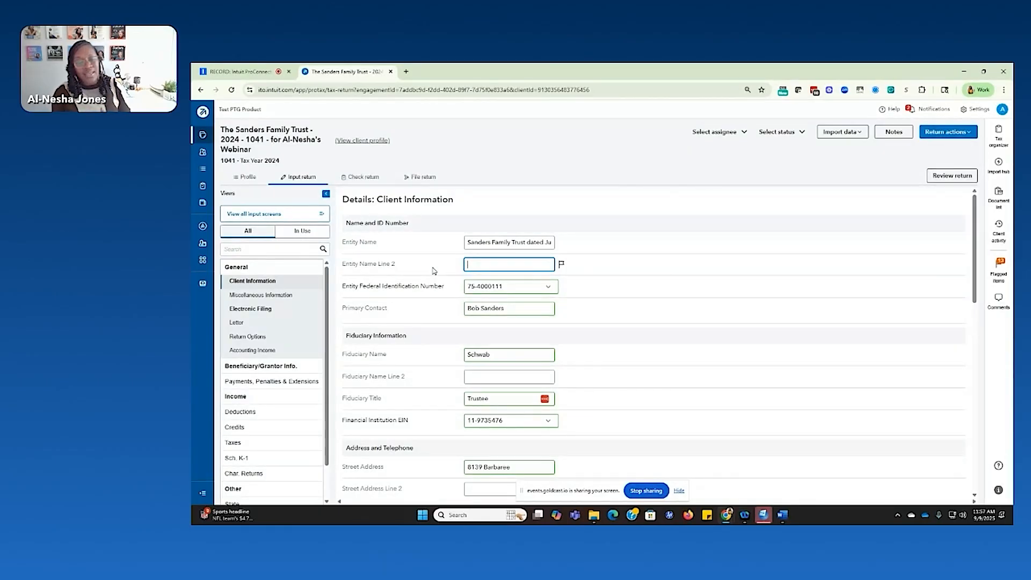
Review the trust's client information and set the Type of Entity to 4 = Grantor Trust.
scroll(436, 274, down, 2)
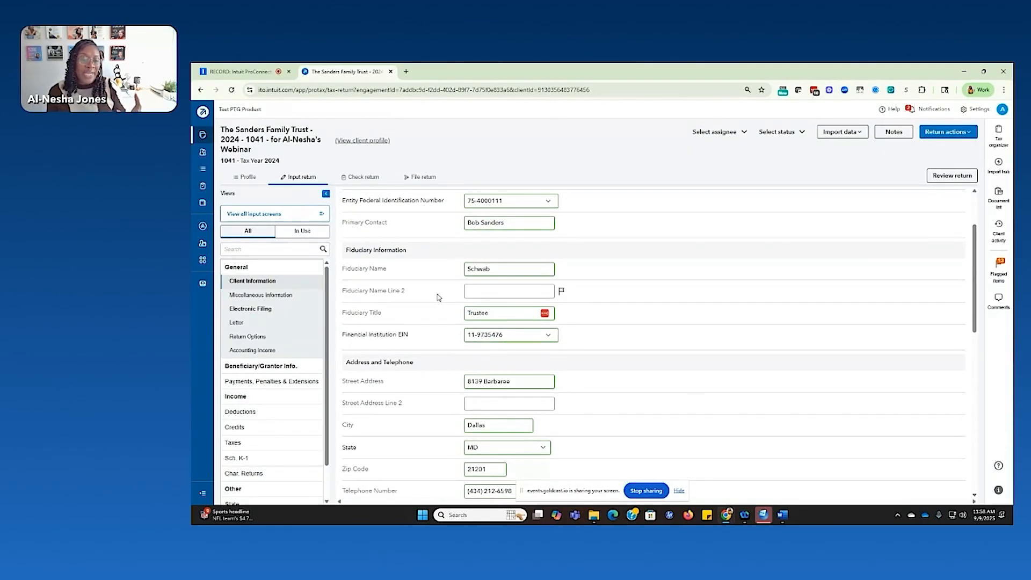
scroll(510, 254, down, 1)
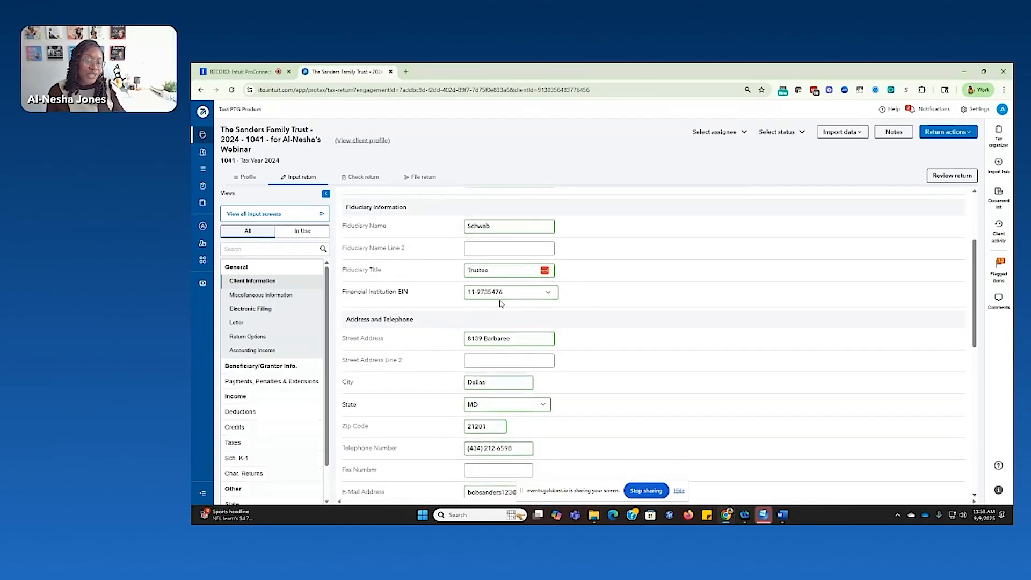
scroll(500, 303, down, 1)
scroll(498, 300, down, 3)
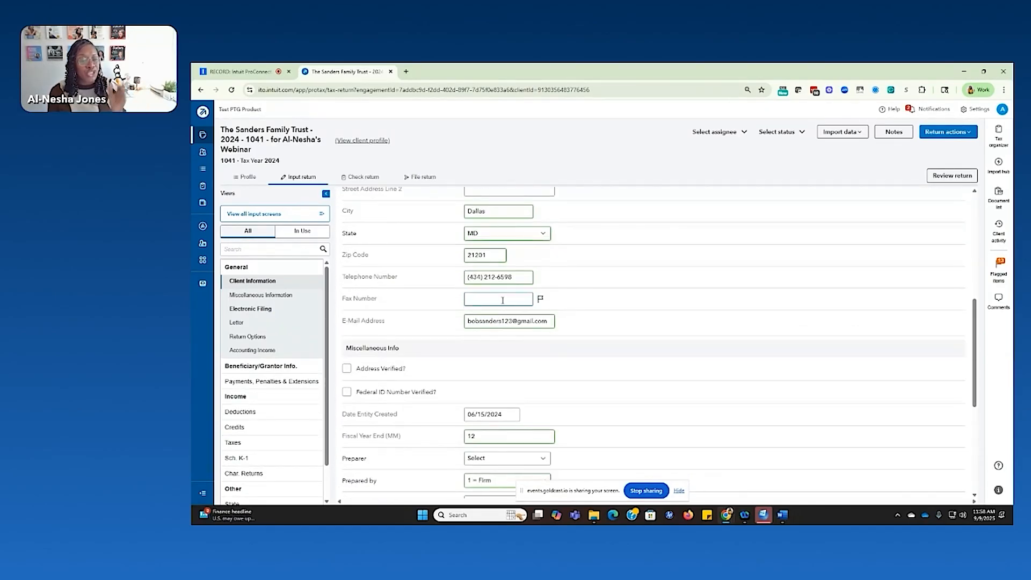
scroll(503, 300, down, 1)
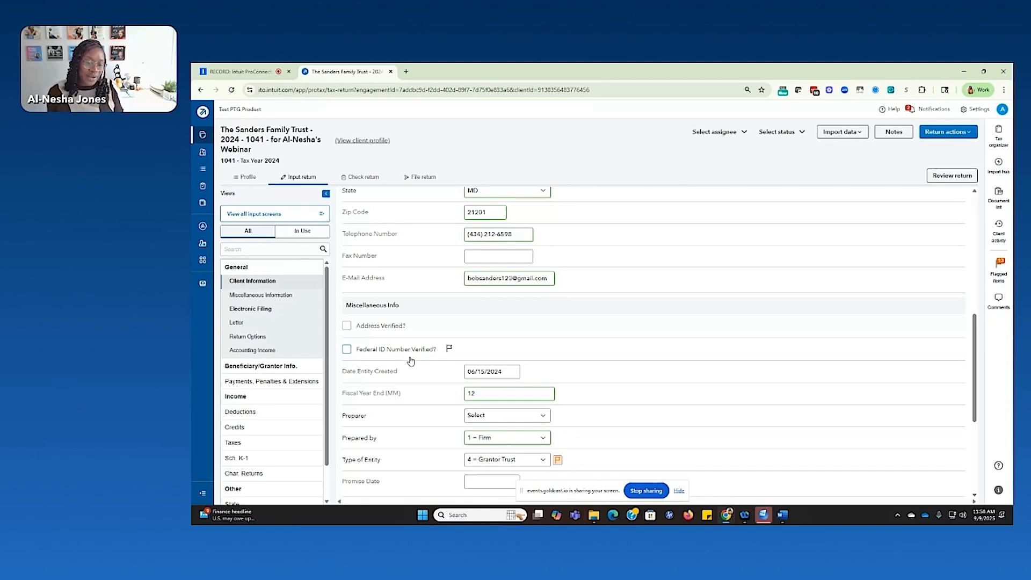
scroll(413, 361, down, 1)
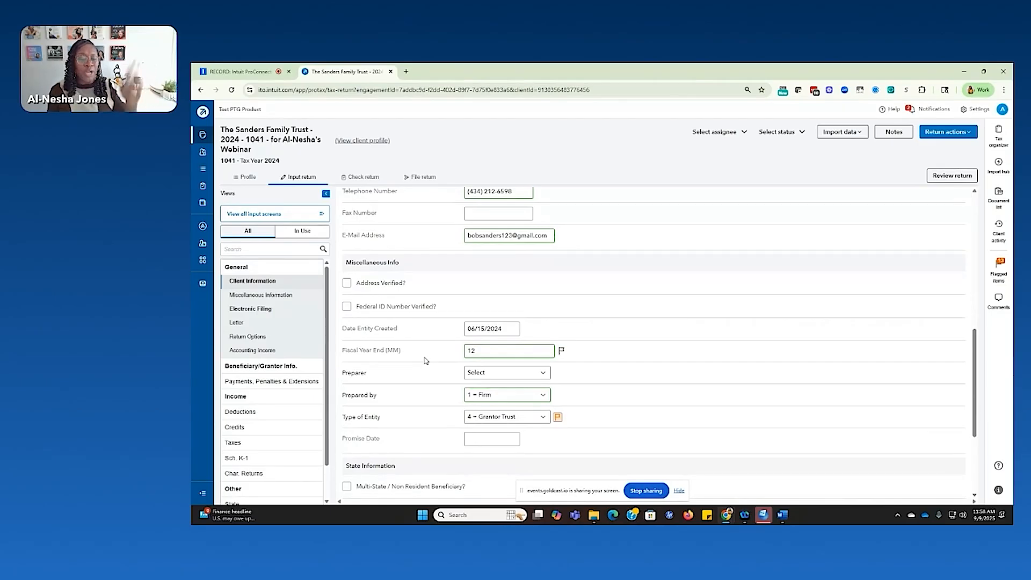
click(487, 425)
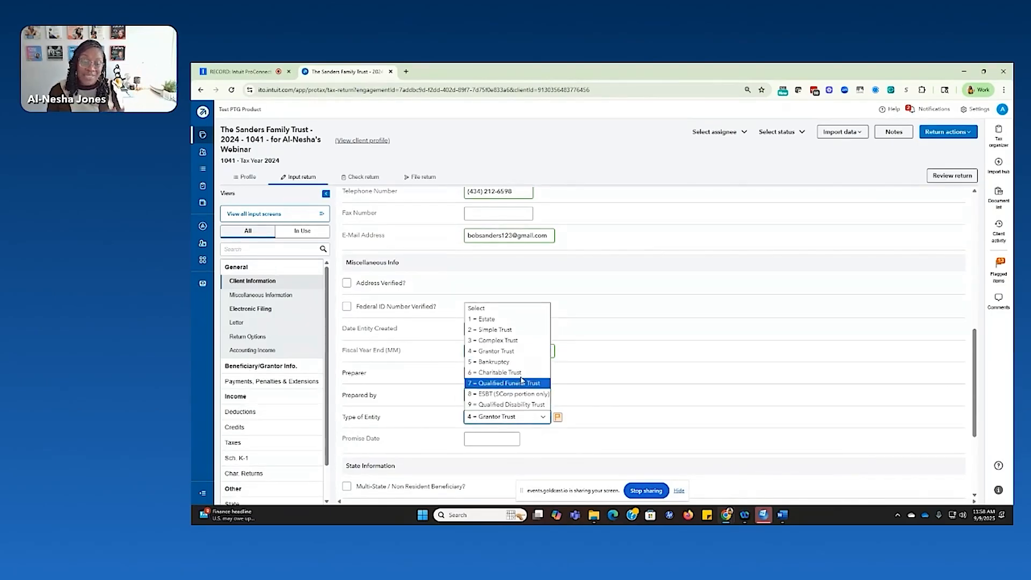
click(518, 352)
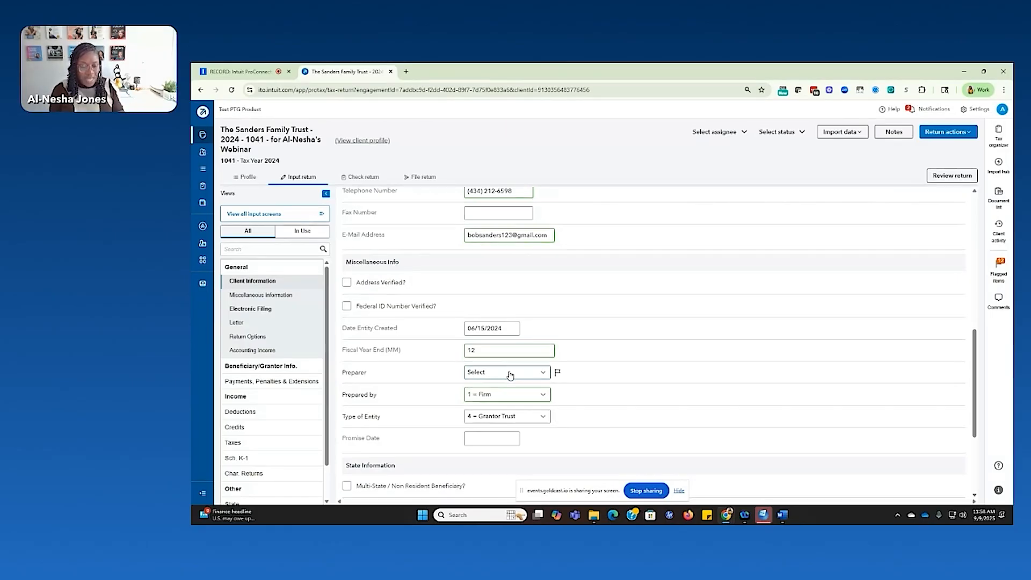
Examine the state information and the Grantor Information fields for grantor returns under Electronic Filing.
scroll(508, 373, down, 3)
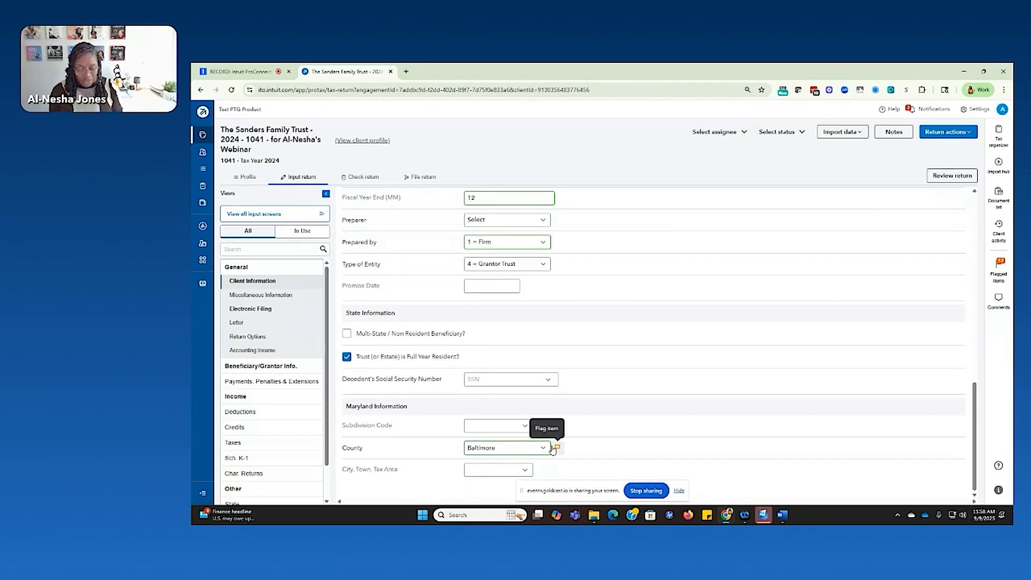
click(251, 308)
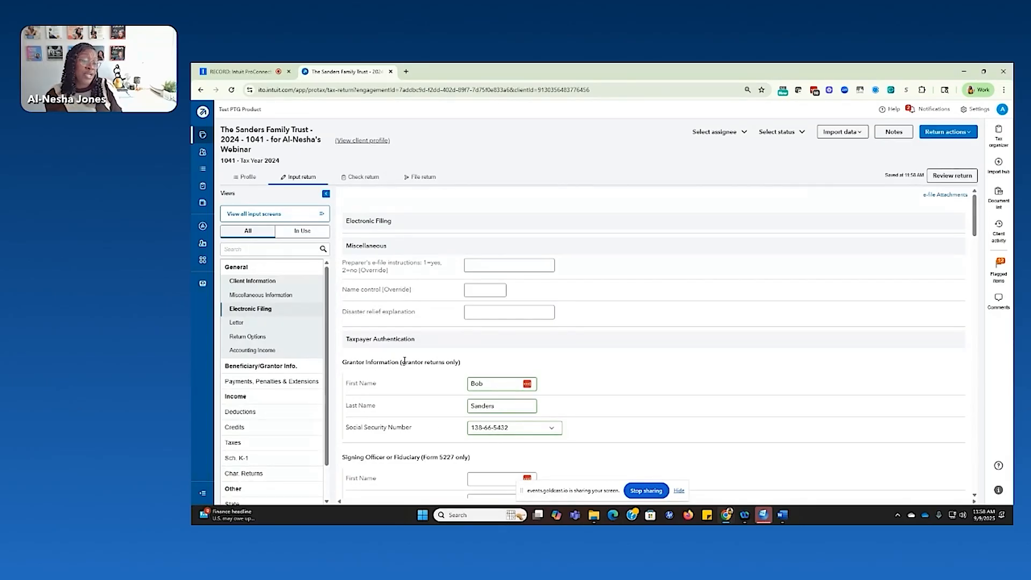
drag(401, 361, 463, 365)
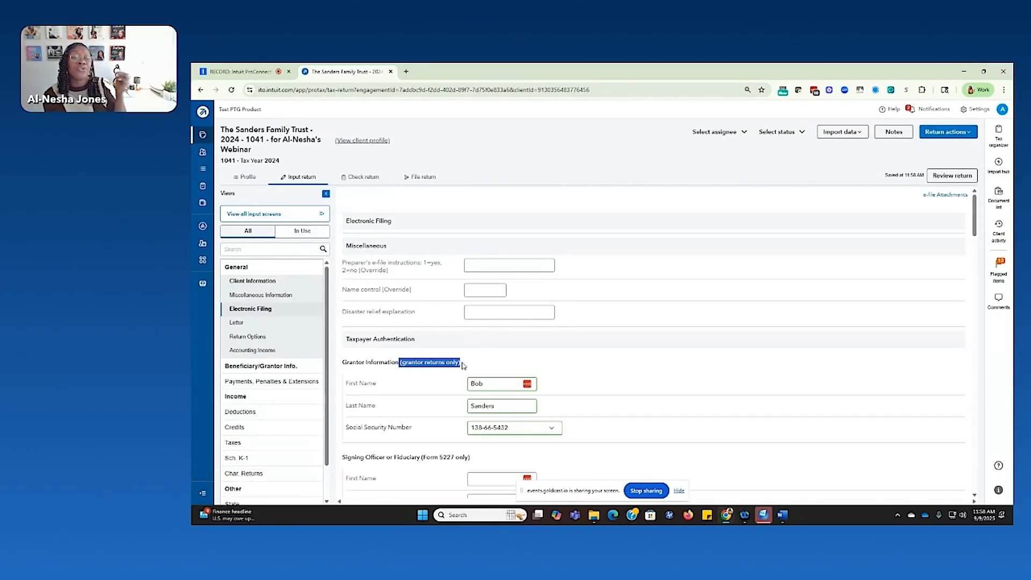
Return to Client Information and reselect 4 = Grantor Trust as the Type of Entity.
click(275, 281)
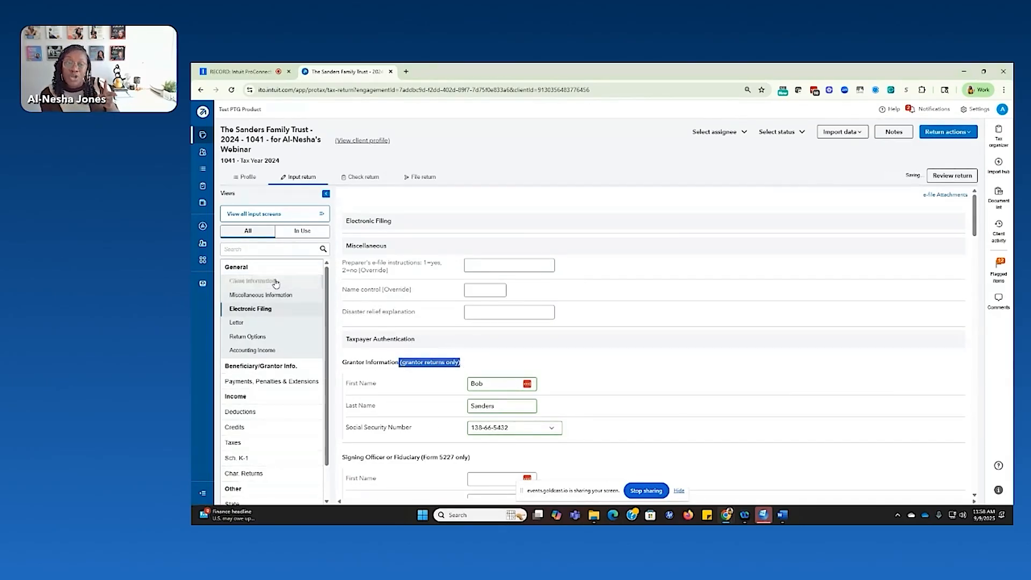
scroll(514, 400, down, 3)
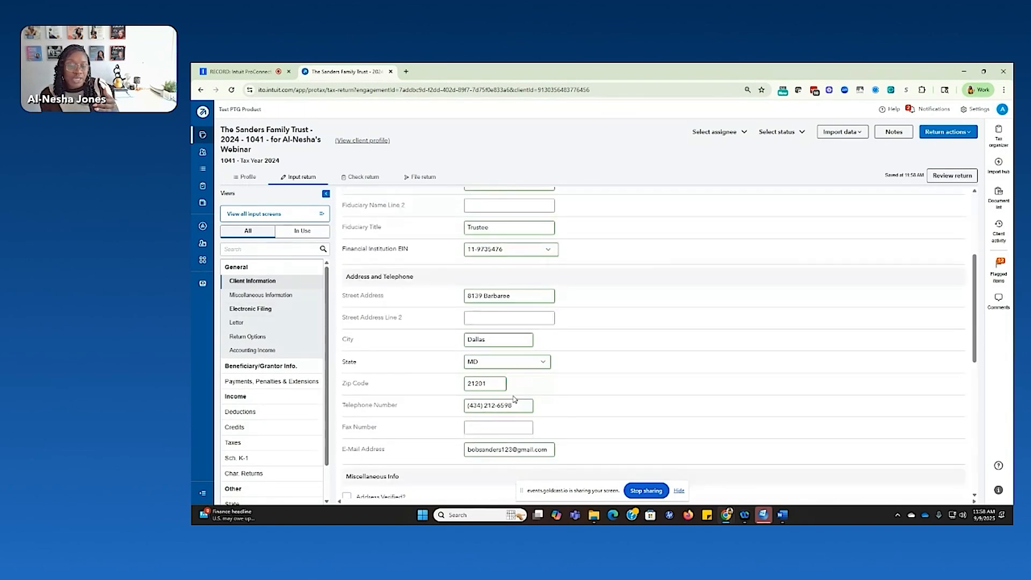
scroll(515, 399, down, 10)
click(486, 267)
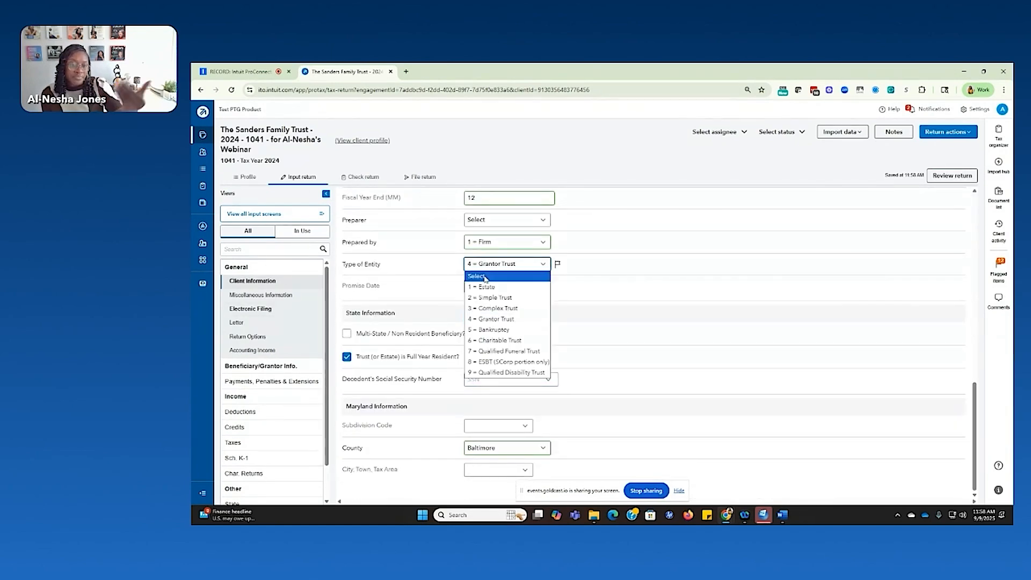
click(490, 321)
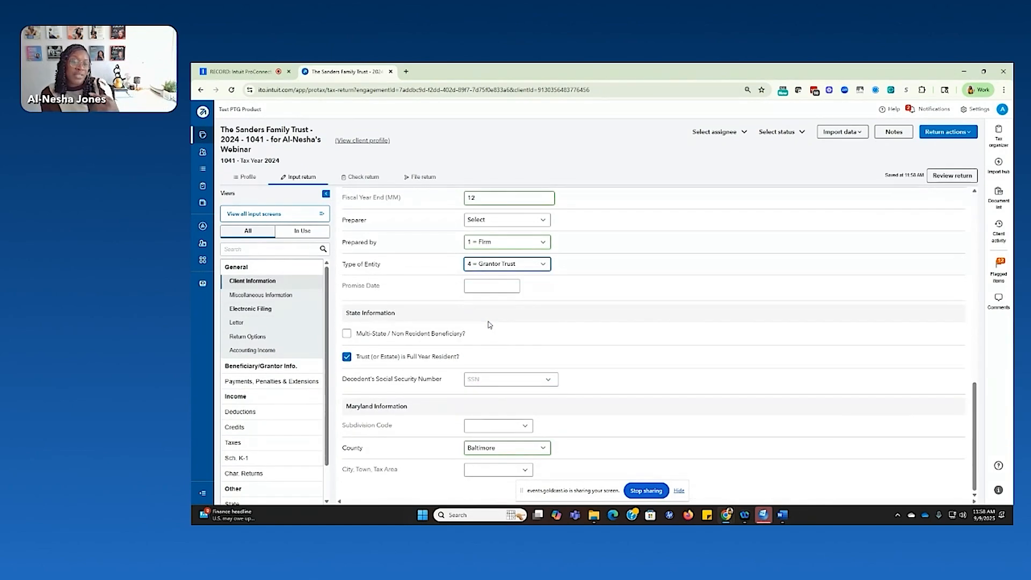
Check the grantor's name and Social Security Number fields in the Electronic Filing taxpayer authentication.
click(254, 296)
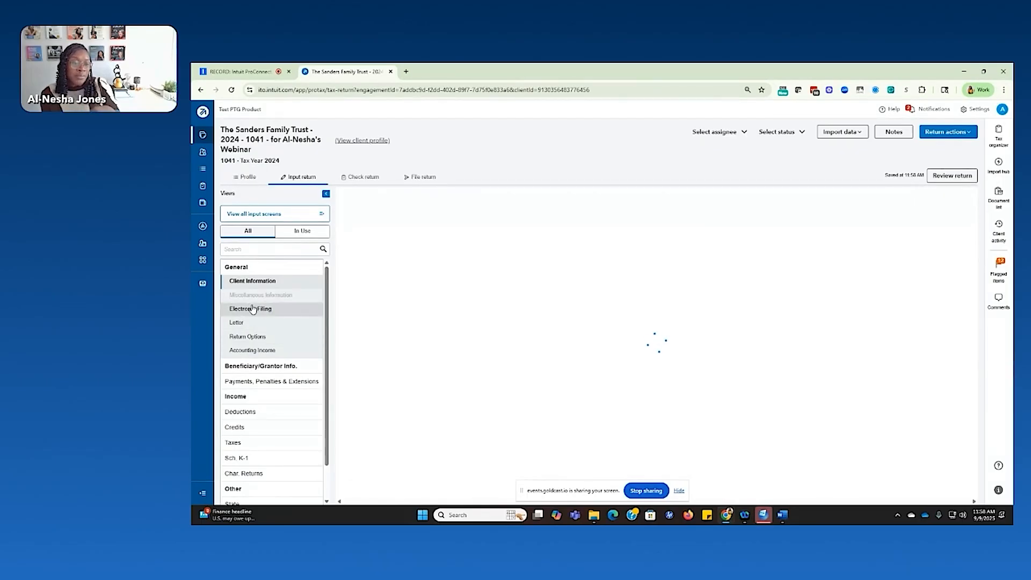
click(266, 309)
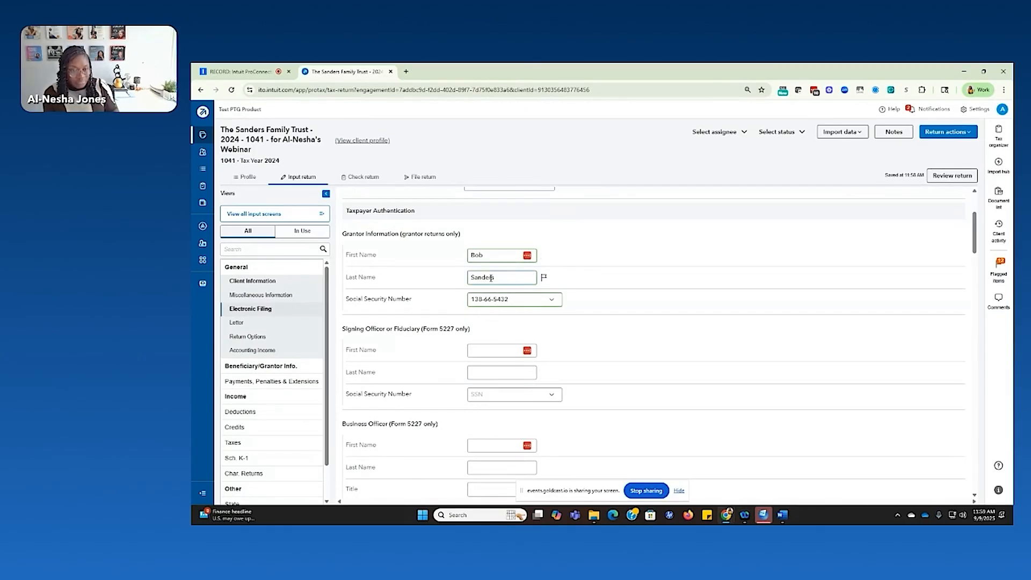
Review the name, address, identification and birth date fields for both entries in Beneficiary/Grantor Information.
click(285, 365)
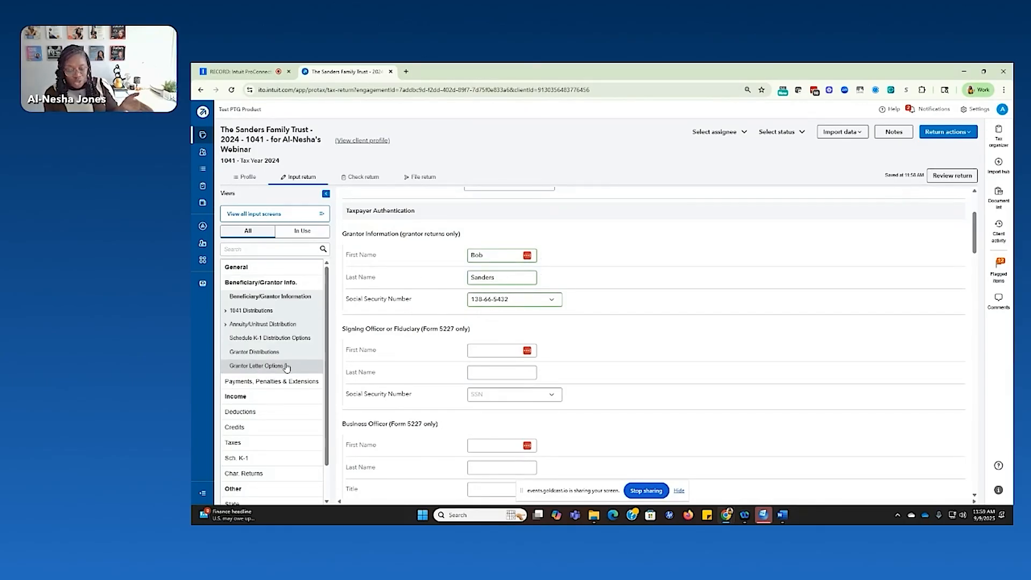
click(272, 303)
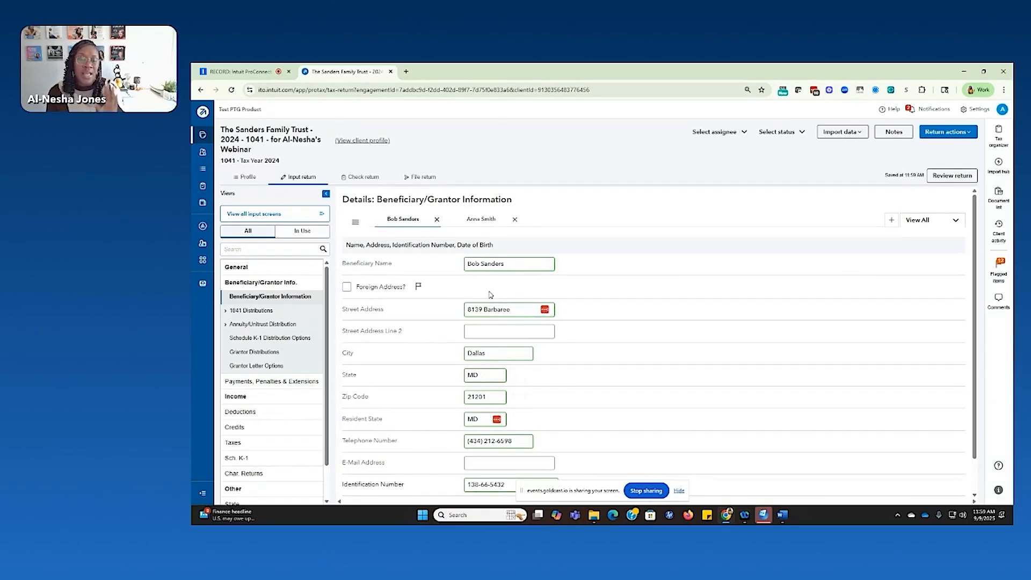
scroll(494, 290, down, 1)
scroll(486, 374, up, 1)
click(480, 219)
scroll(532, 376, down, 1)
scroll(526, 392, up, 1)
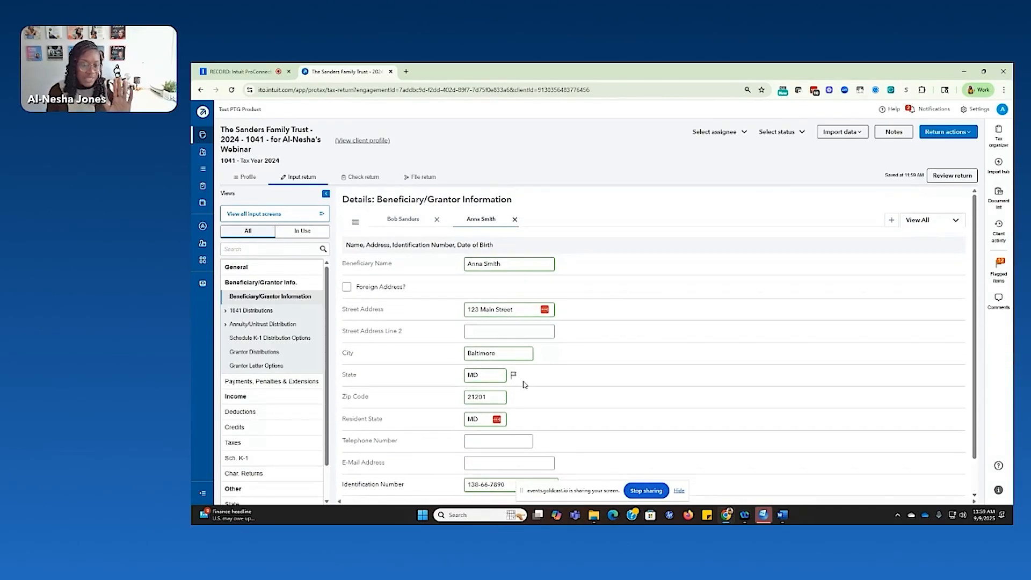
scroll(492, 429, down, 1)
click(481, 403)
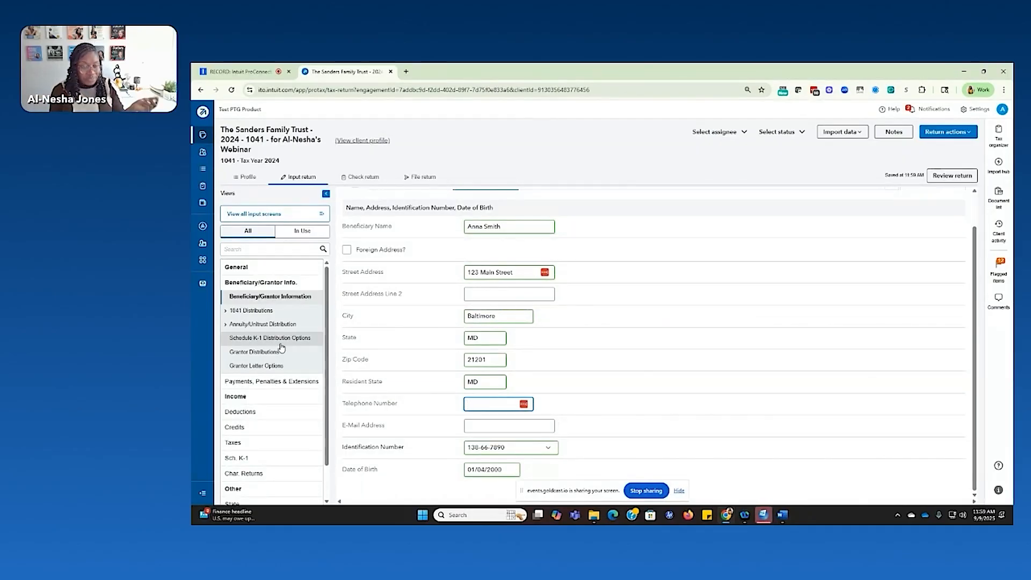
Open the Grantor Distributions details under Beneficiary/Grantor Info.
click(264, 354)
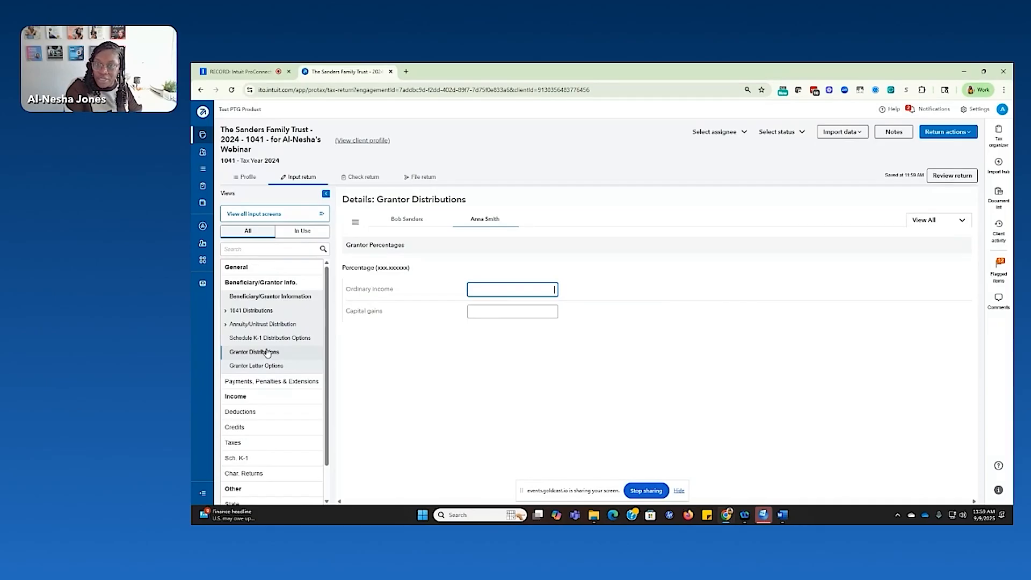
text(100)
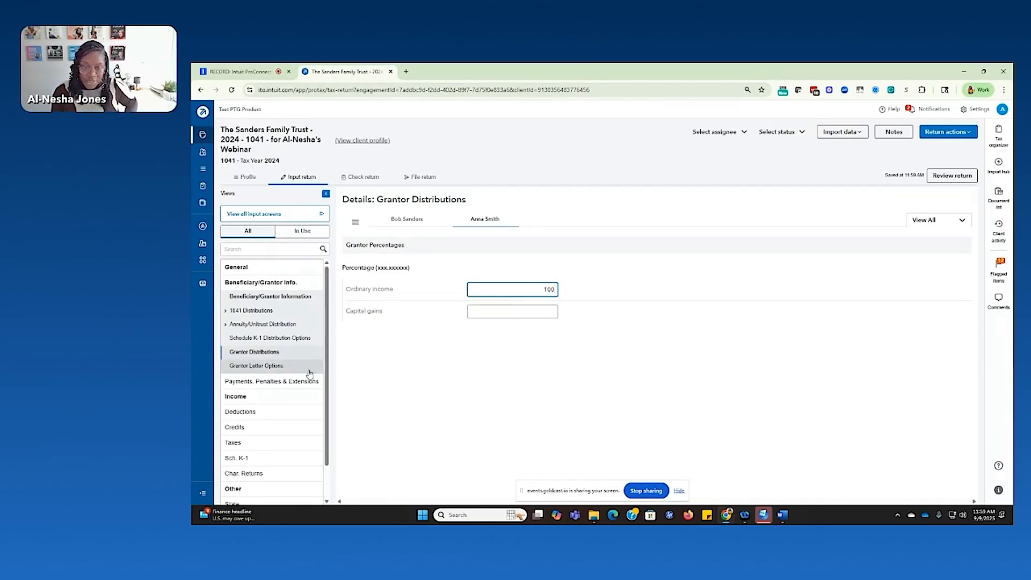
click(523, 313)
text(100)
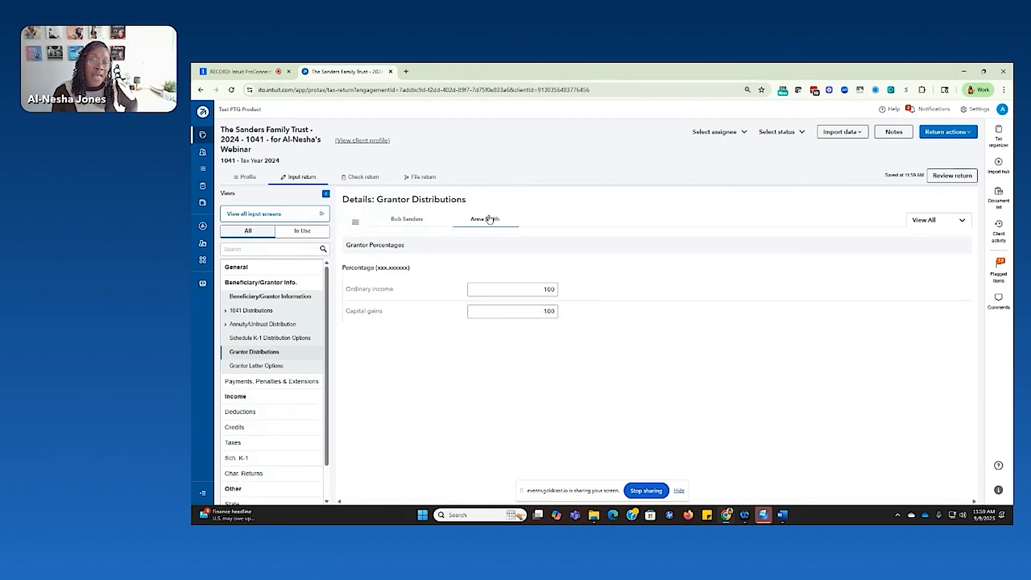
triple_click(636, 304)
click(636, 304)
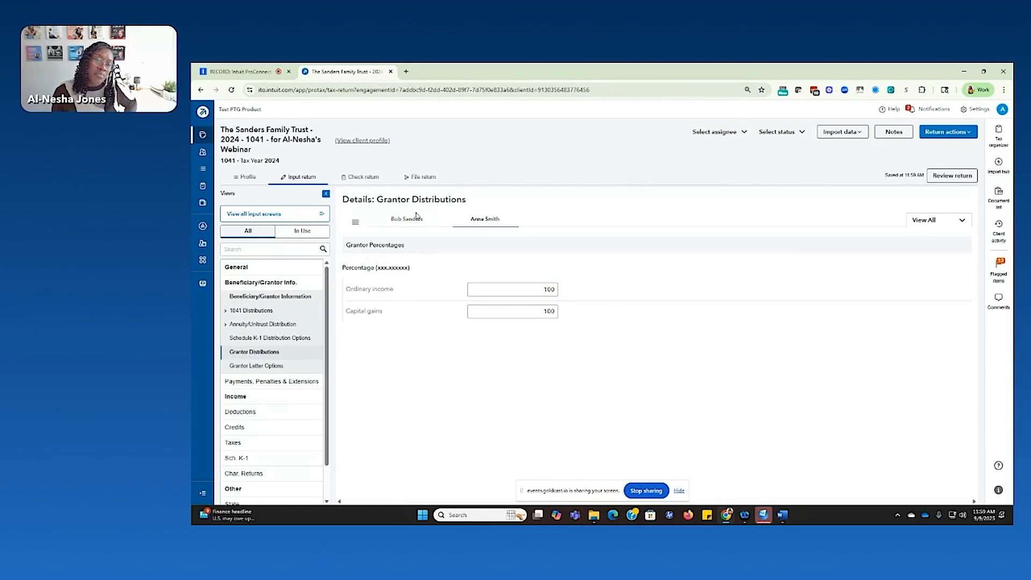
click(522, 288)
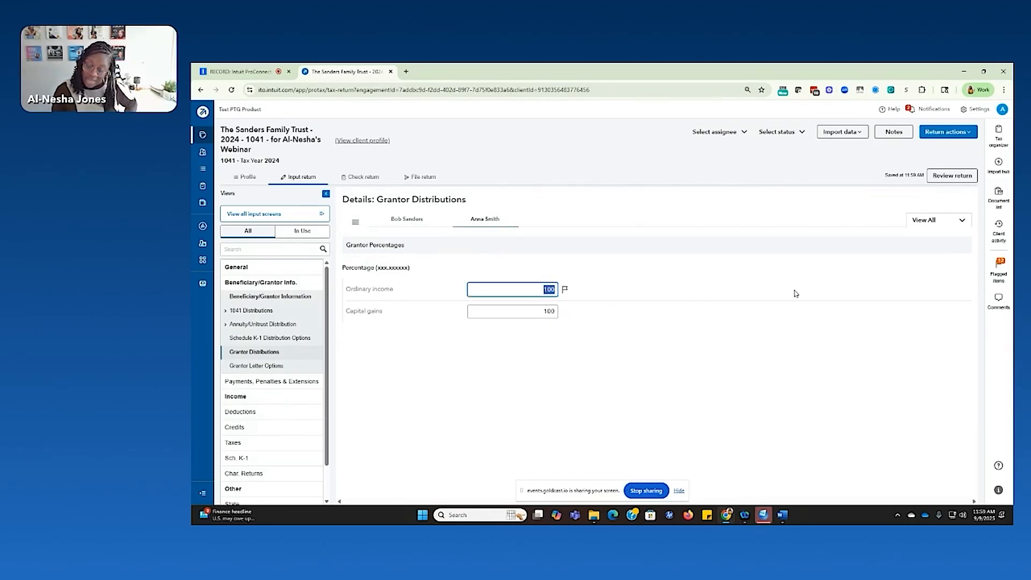
key(BackSpace)
key(Tab)
key(BackSpace)
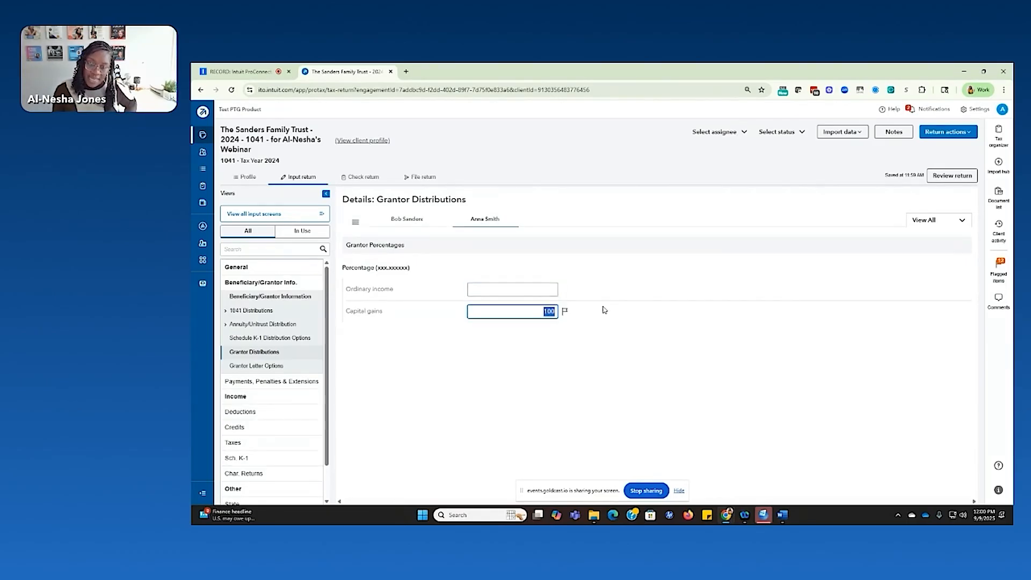
Set the first grantor's ordinary income and capital gains distribution percentages to 100 each.
click(406, 218)
click(546, 289)
text(100)
click(550, 311)
text(100)
key(Tab)
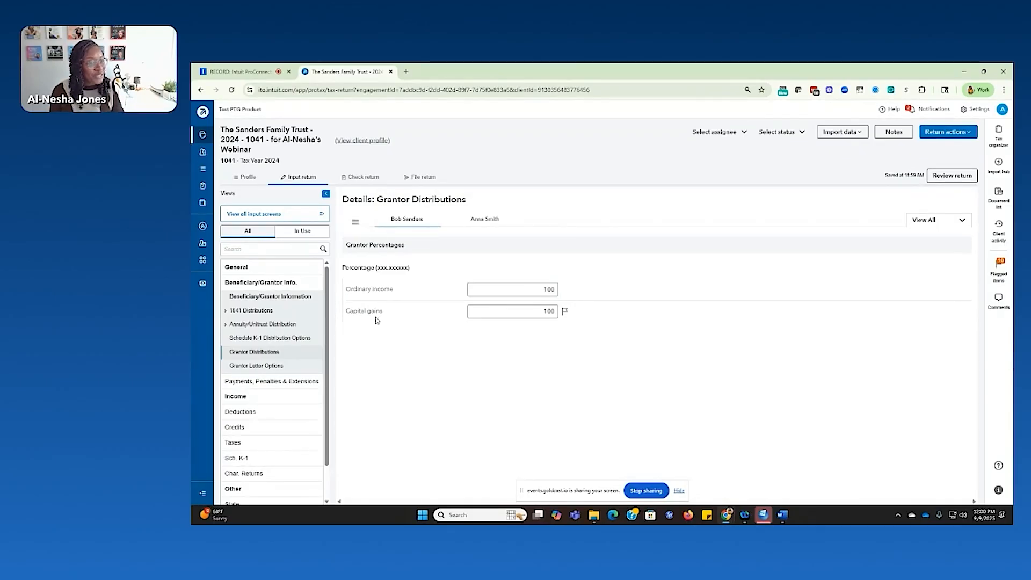
In Grantor Letter Options, set both Print 1040 line references and Print graphics border to 1 (yes).
click(261, 370)
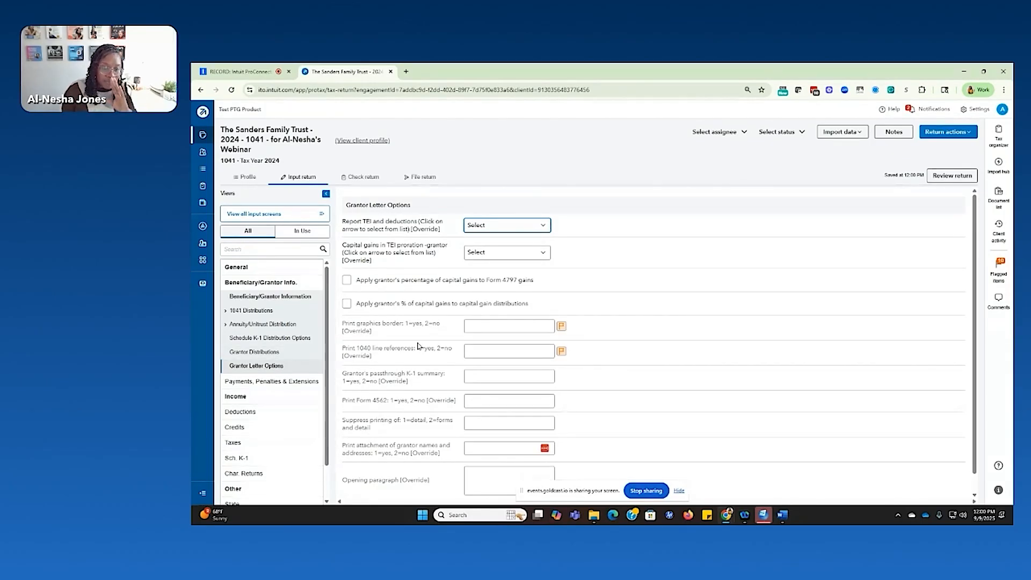
click(484, 352)
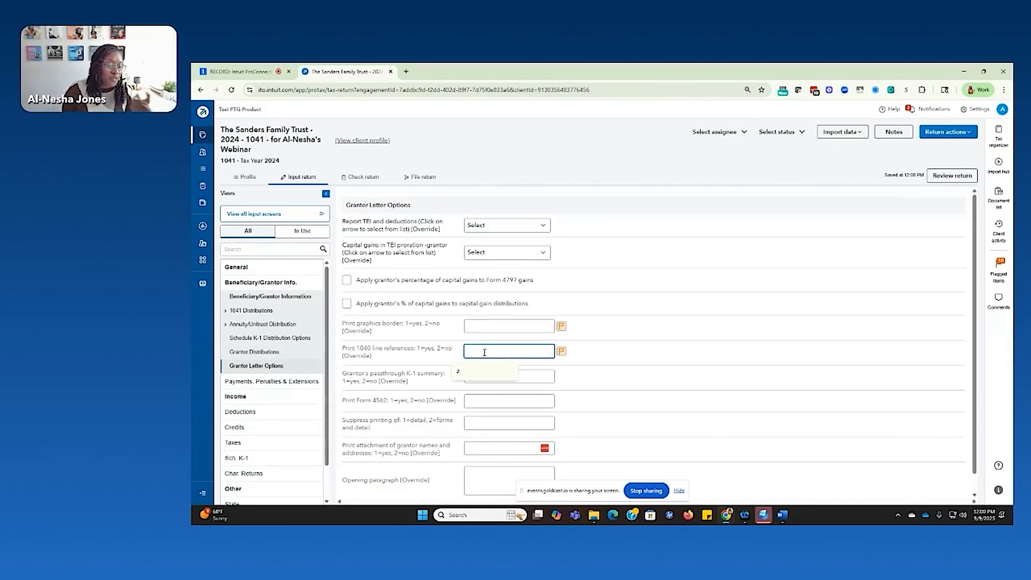
text(1)
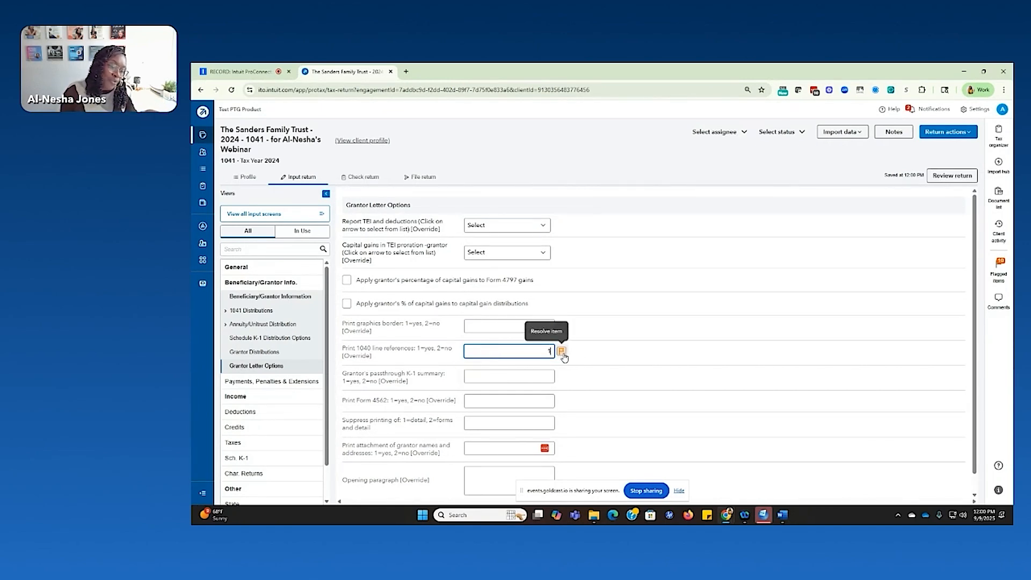
click(518, 329)
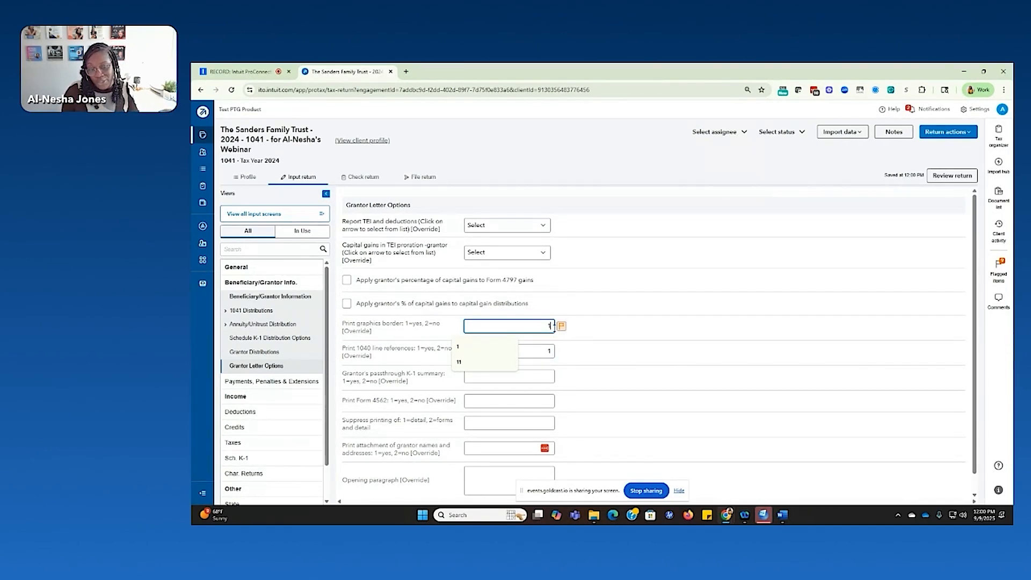
text(1)
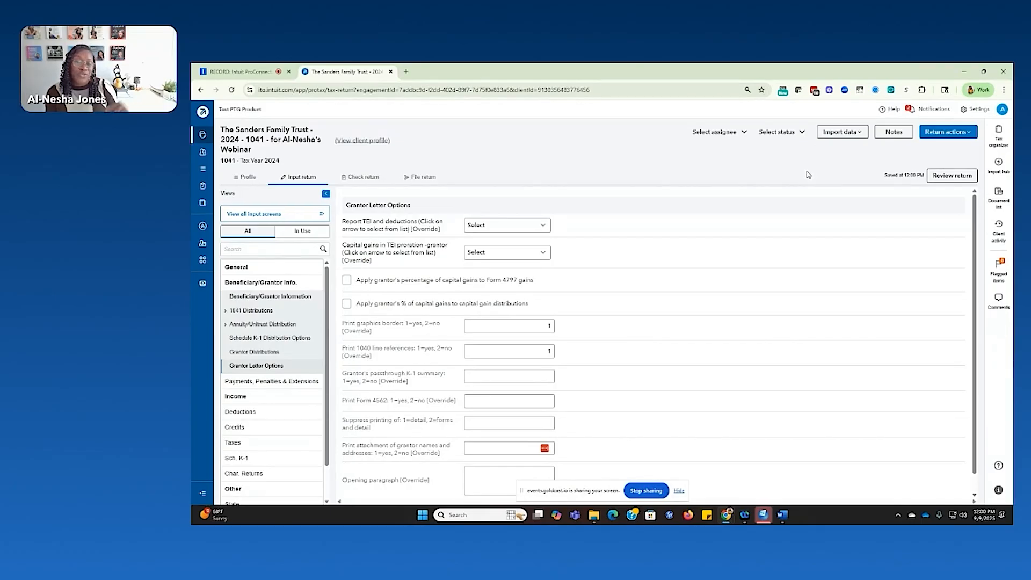
Open the return's forms for review in a full-size window and examine Grantor 1041 through the grantor names and addresses attachment.
click(943, 175)
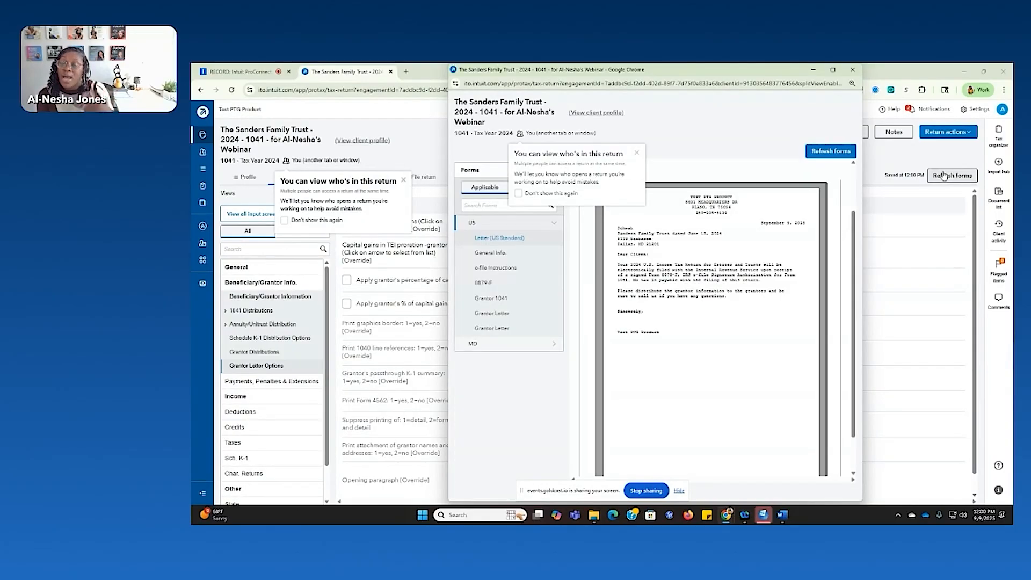
click(833, 71)
click(678, 491)
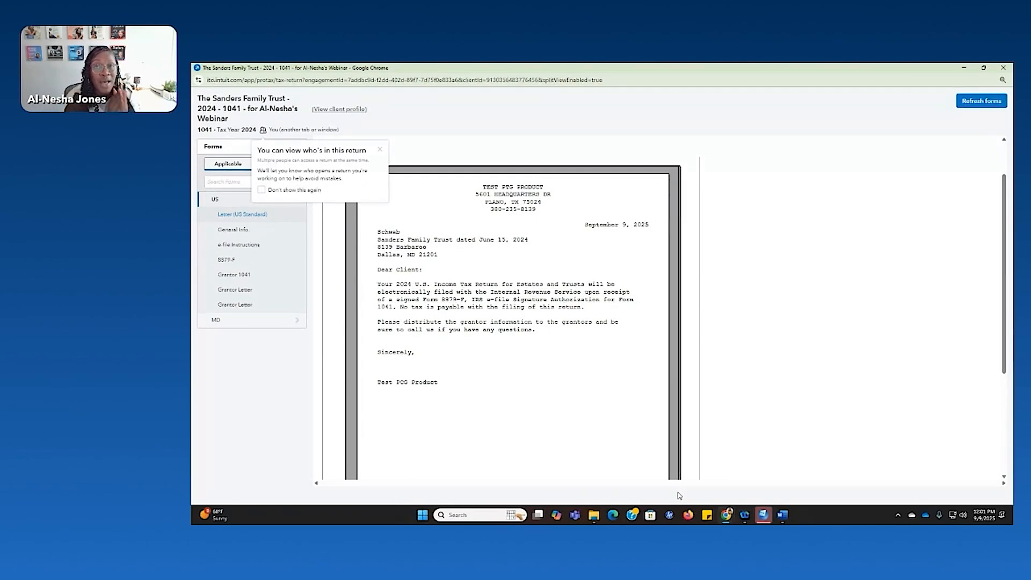
click(235, 275)
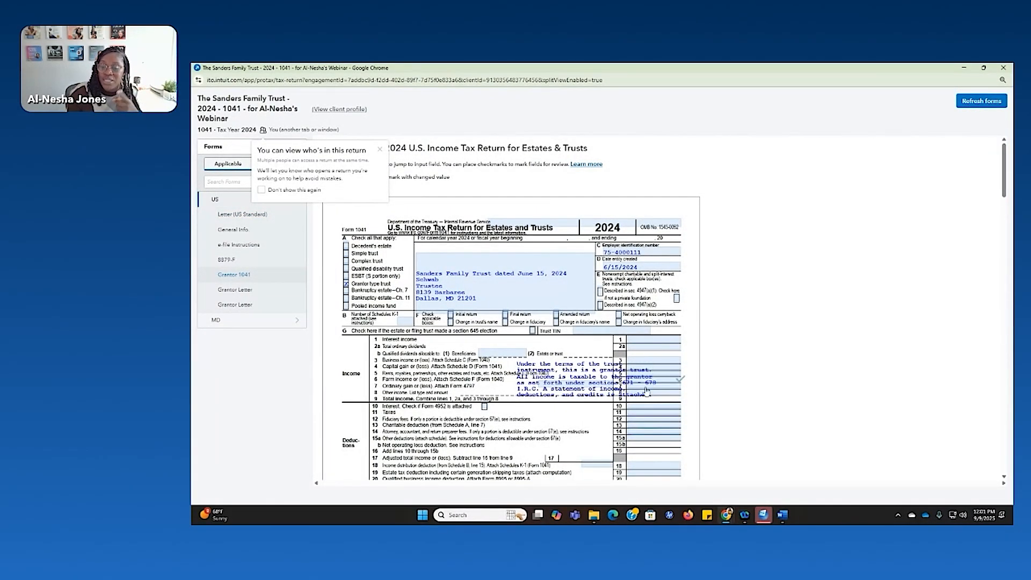
scroll(569, 344, down, 10)
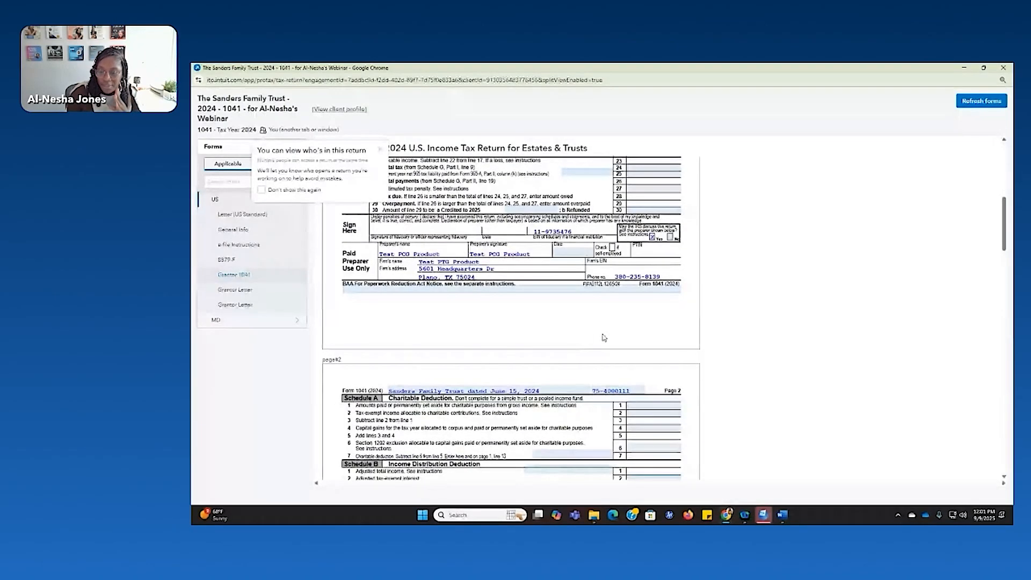
scroll(627, 348, down, 10)
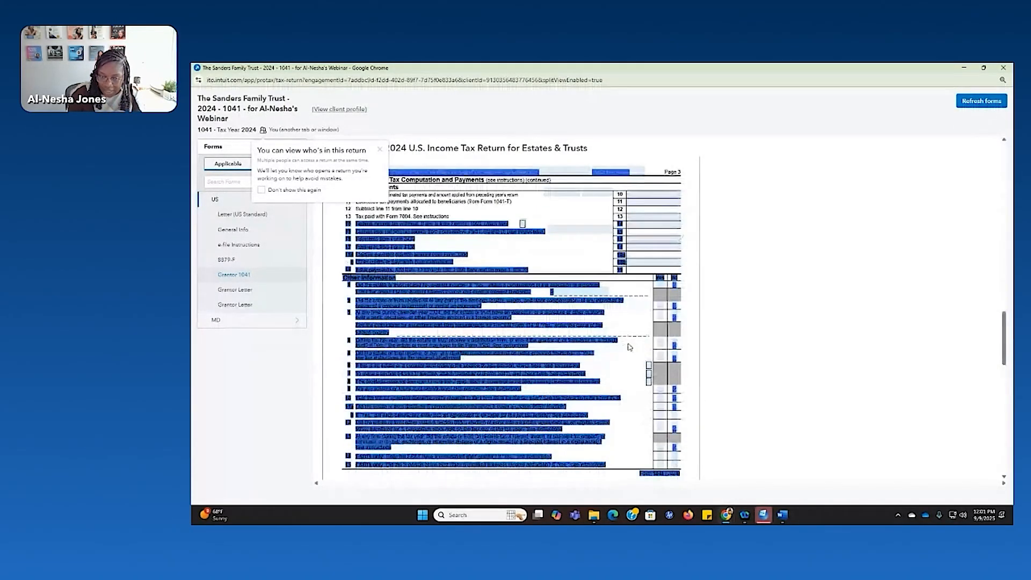
scroll(627, 347, down, 10)
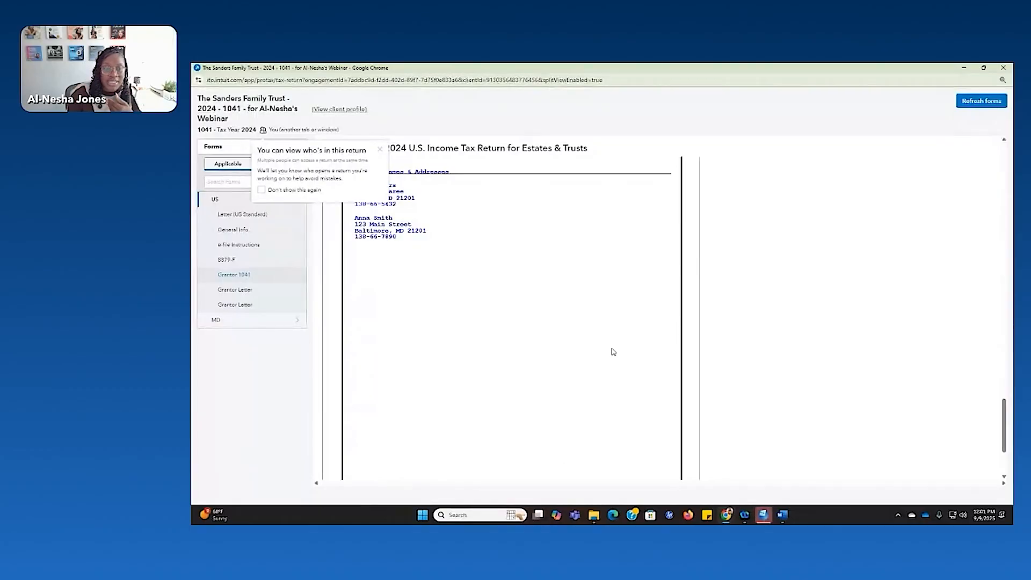
Compare both grantors' Grantor Letters, checking the percentages and the income items with their Form 1040 line references, and close the forms review.
click(258, 293)
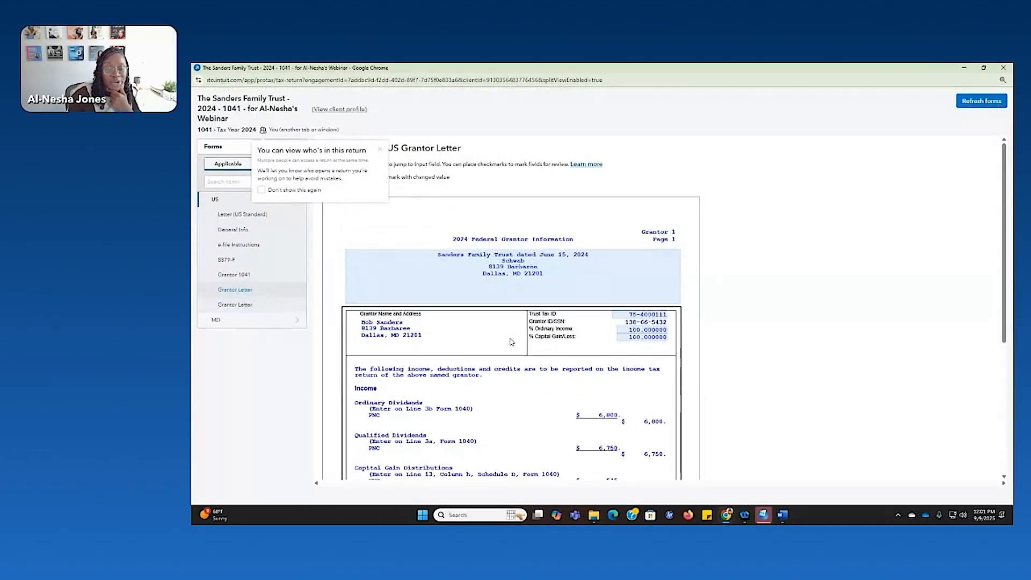
scroll(584, 352, down, 3)
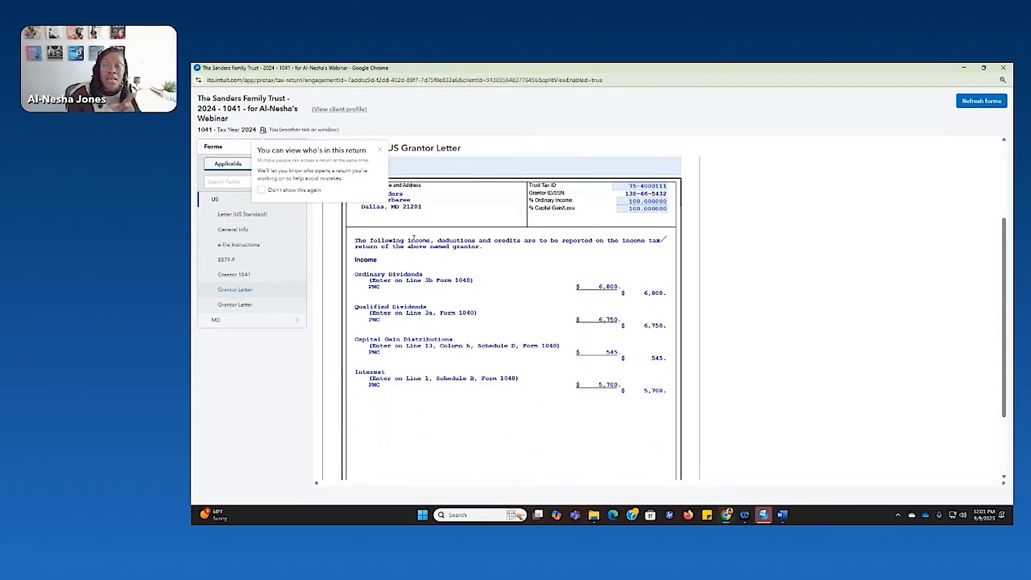
scroll(674, 336, up, 3)
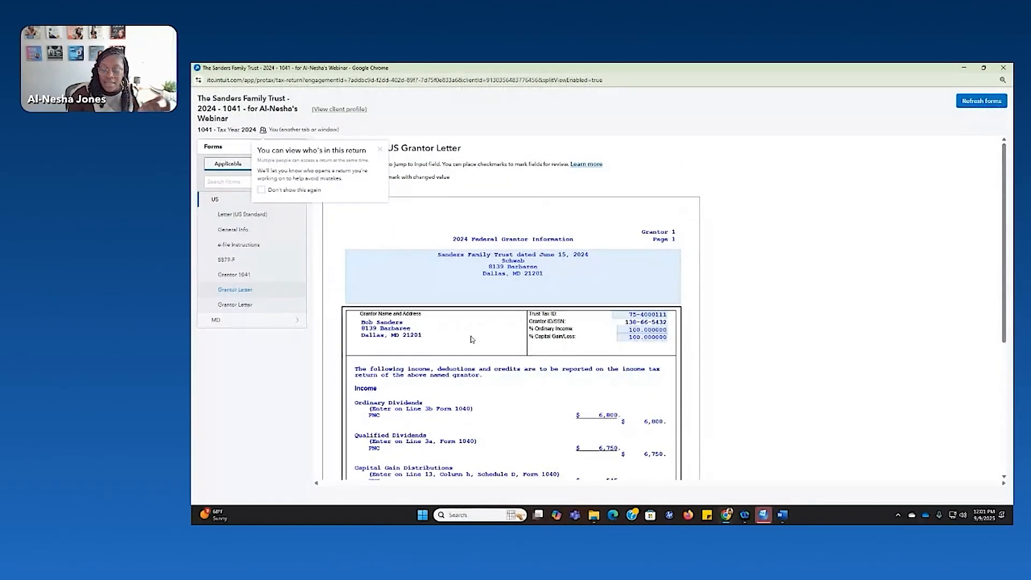
click(249, 305)
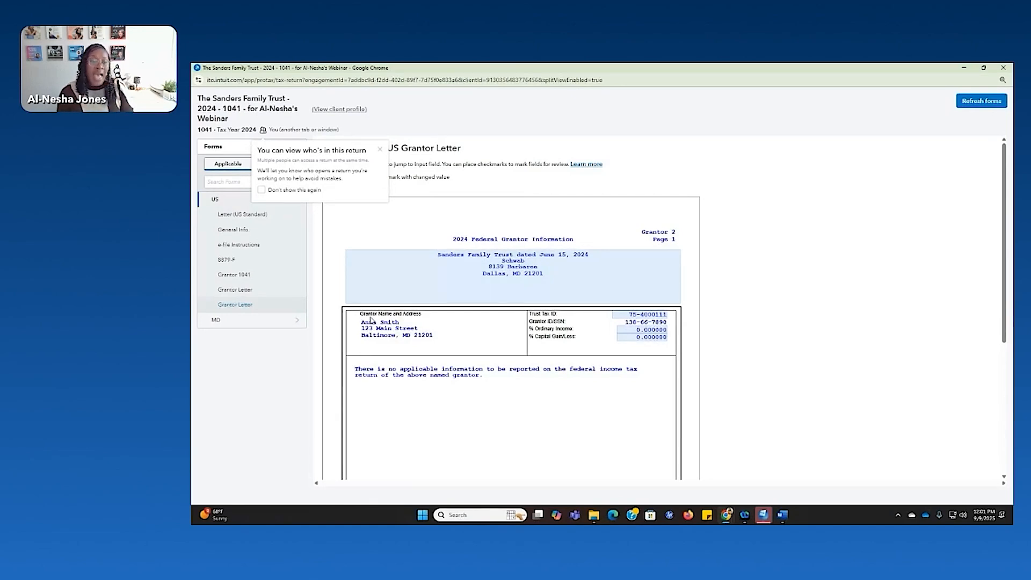
click(256, 290)
scroll(569, 371, down, 4)
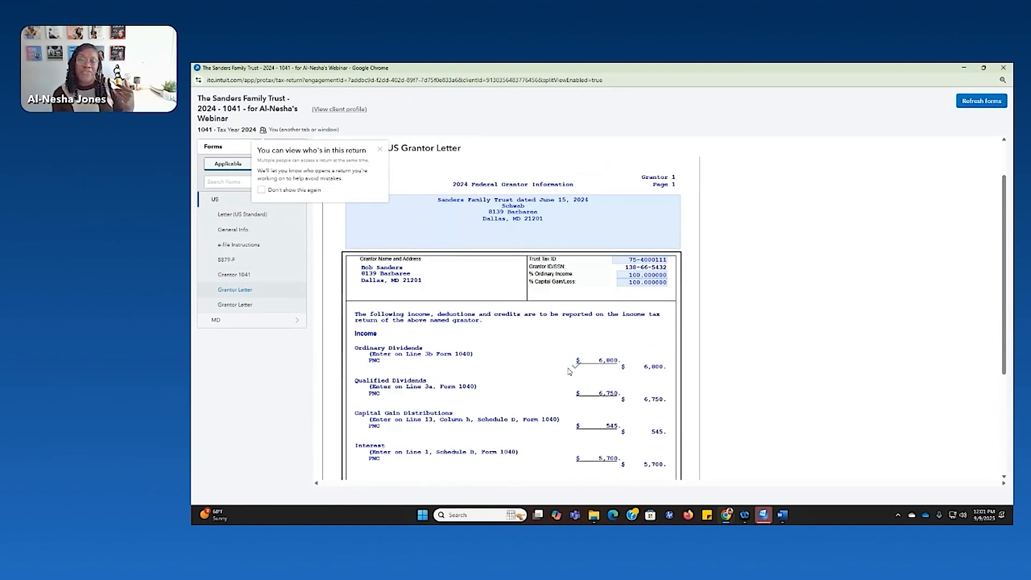
scroll(508, 332, up, 2)
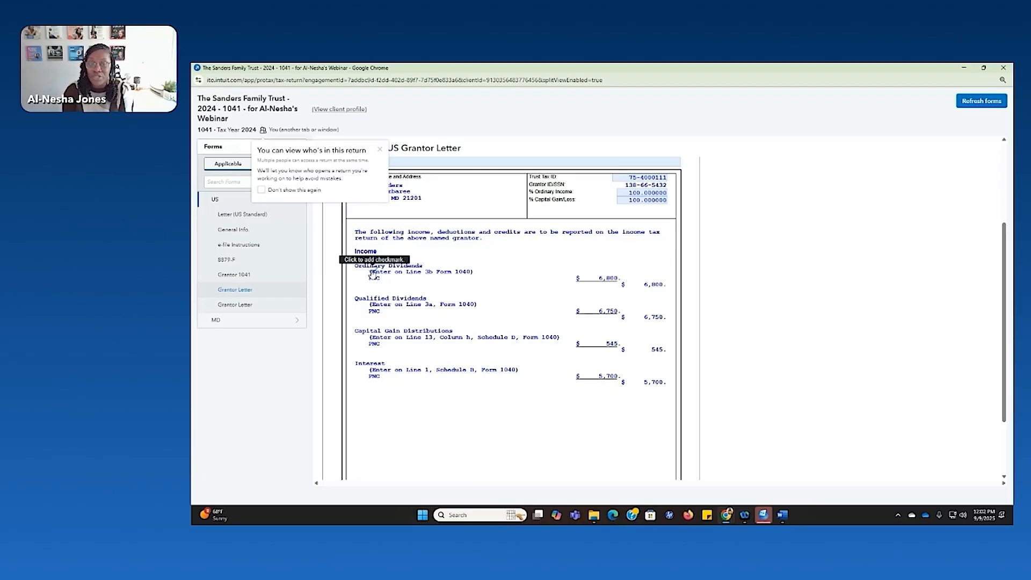
click(1003, 67)
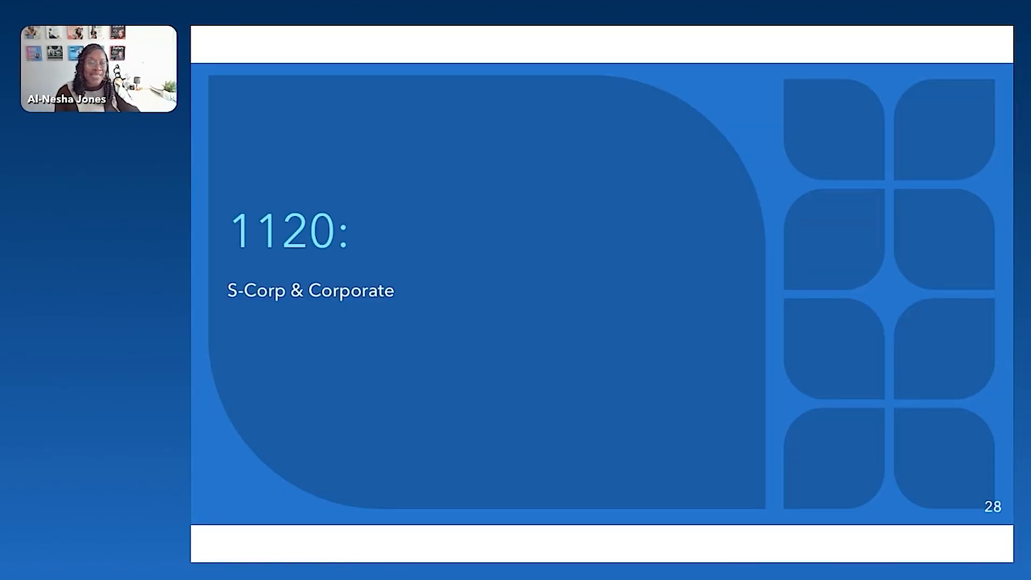
key(Right)
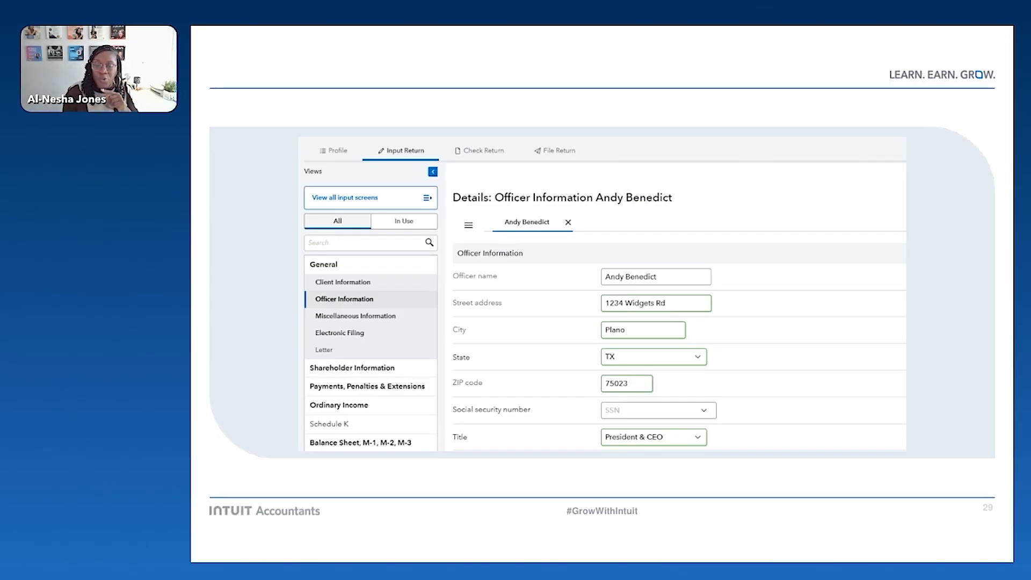
key(Right)
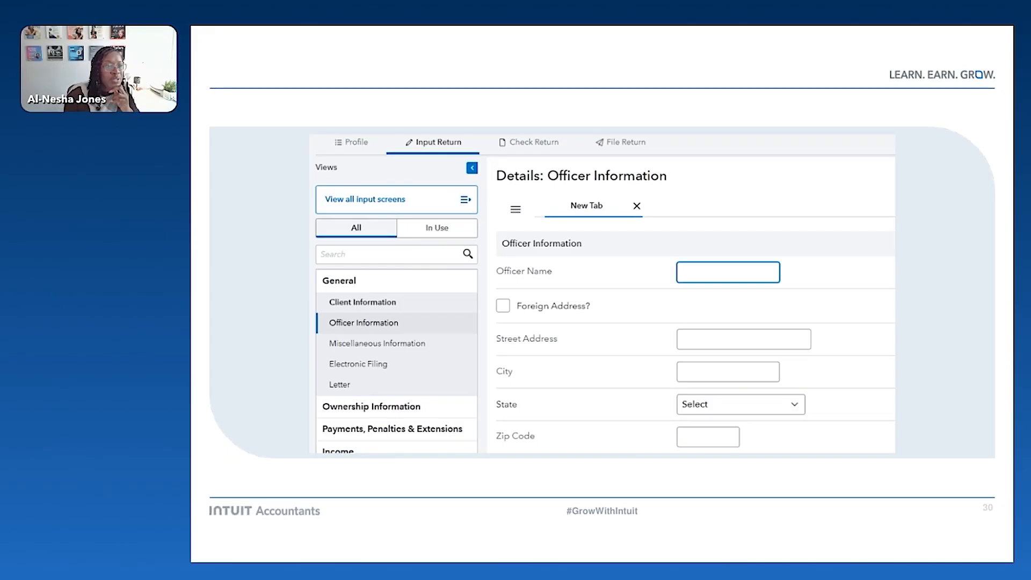
Switch to ProConnect Tax, open the Green Forest Interiors, Inc. 1120-S return and dismiss the notice about who is viewing it.
key(alt+Tab)
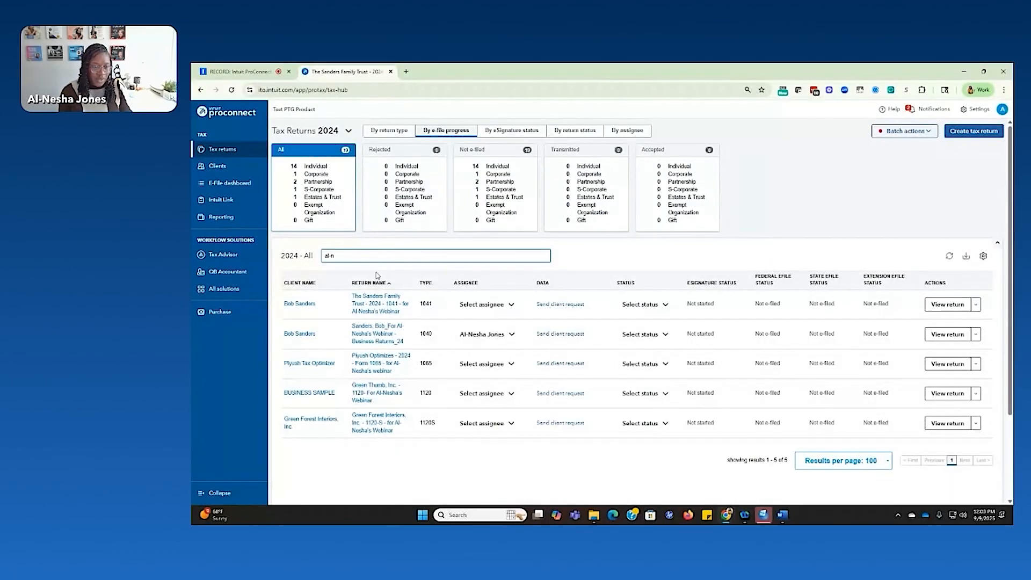
click(384, 422)
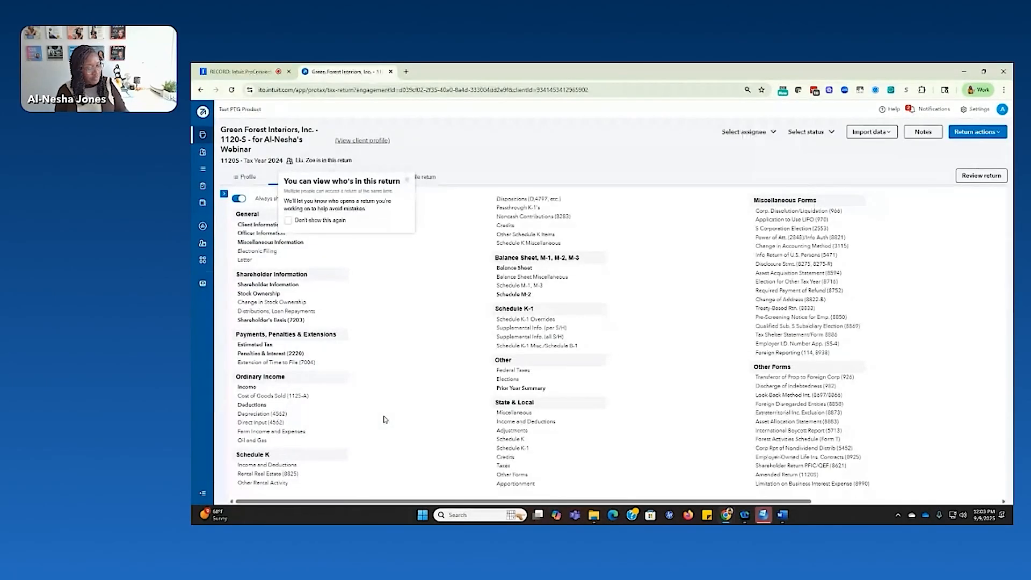
click(407, 180)
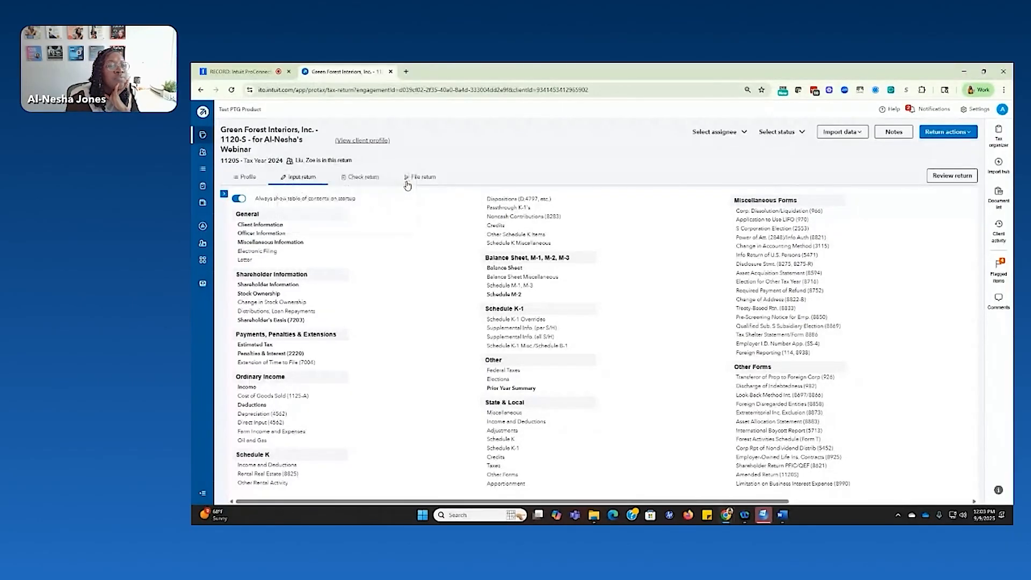
Open the S corporation's Client Information and enter the primary contact's name.
click(243, 225)
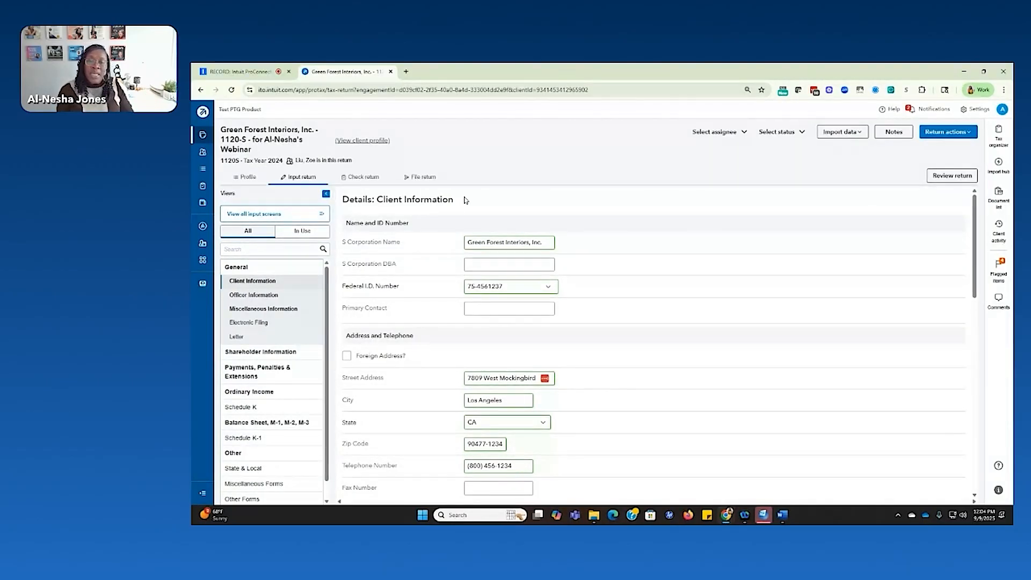
scroll(537, 245, down, 1)
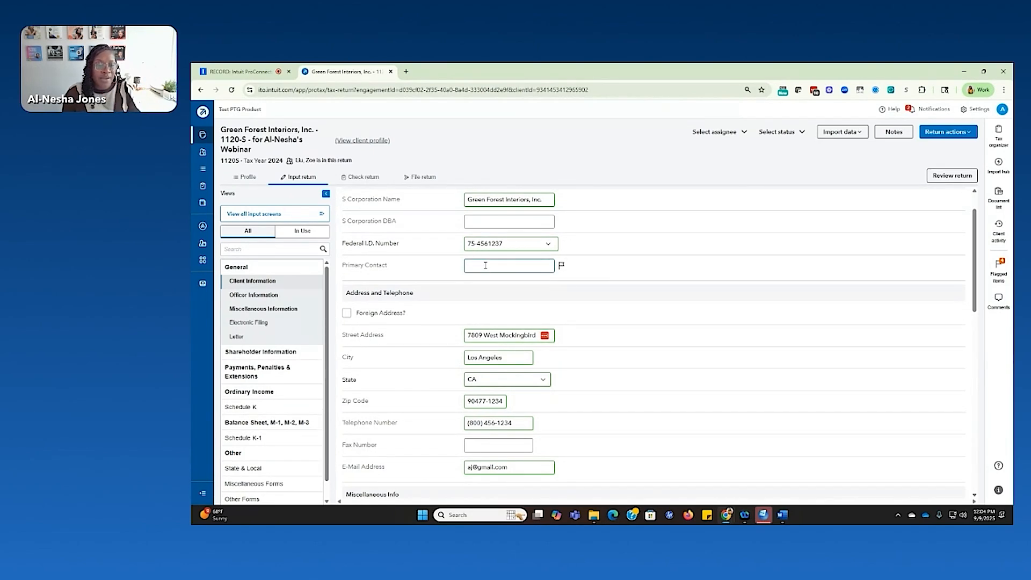
click(266, 294)
click(263, 283)
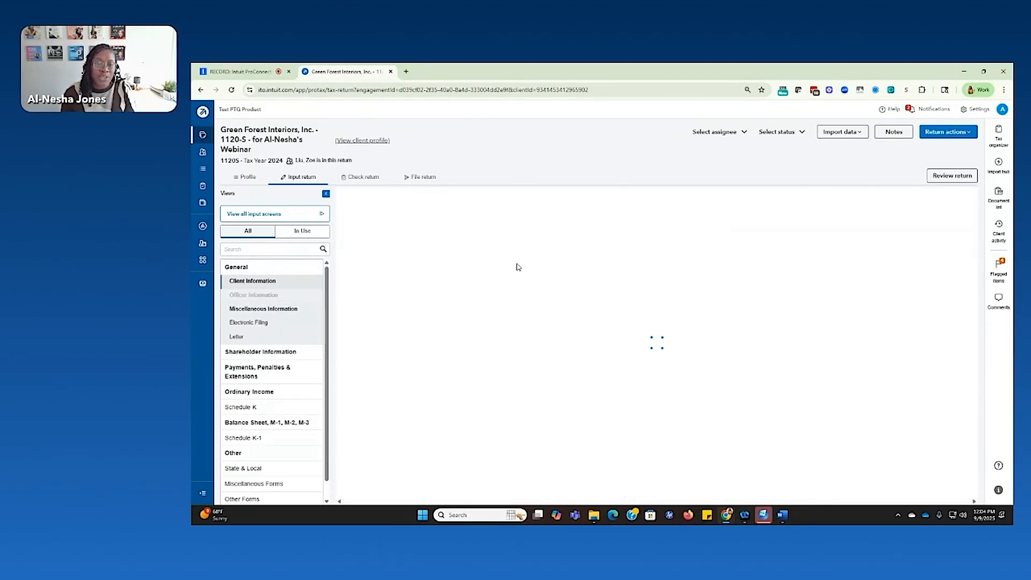
click(534, 284)
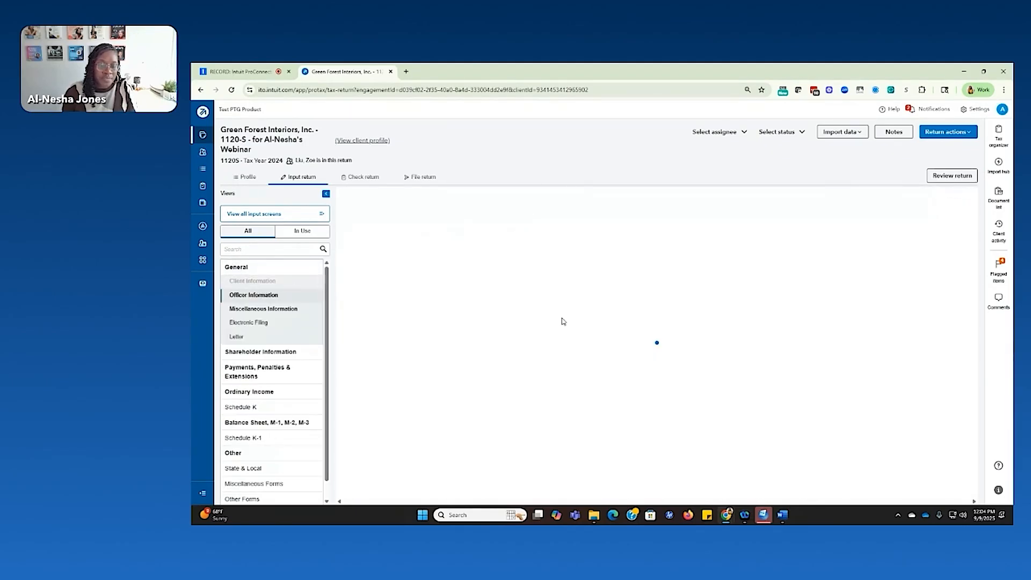
click(488, 309)
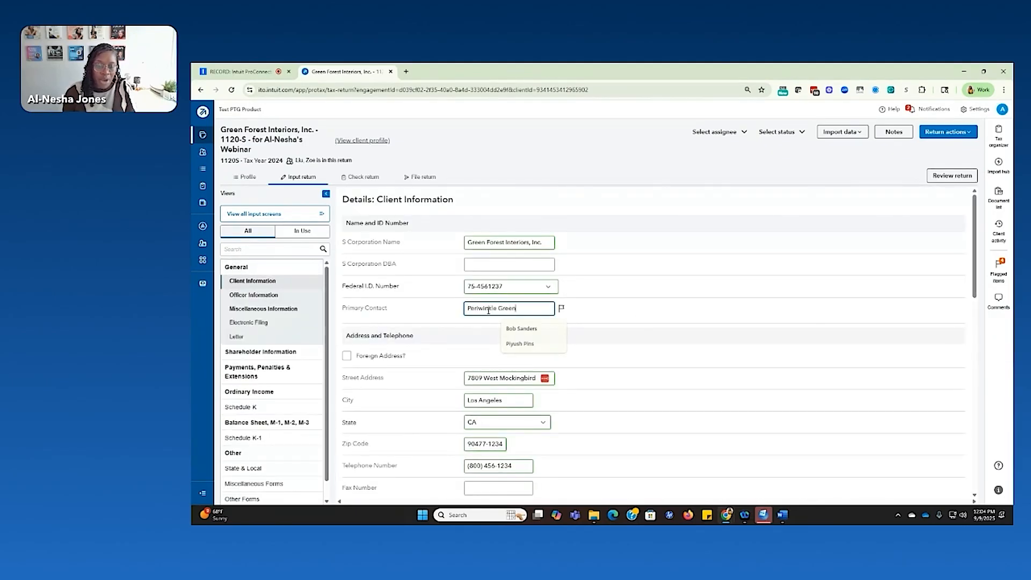
Mark the S corporation's address and federal ID number as verified, and review its business activity and accounting method details.
scroll(585, 359, down, 2)
scroll(583, 350, down, 4)
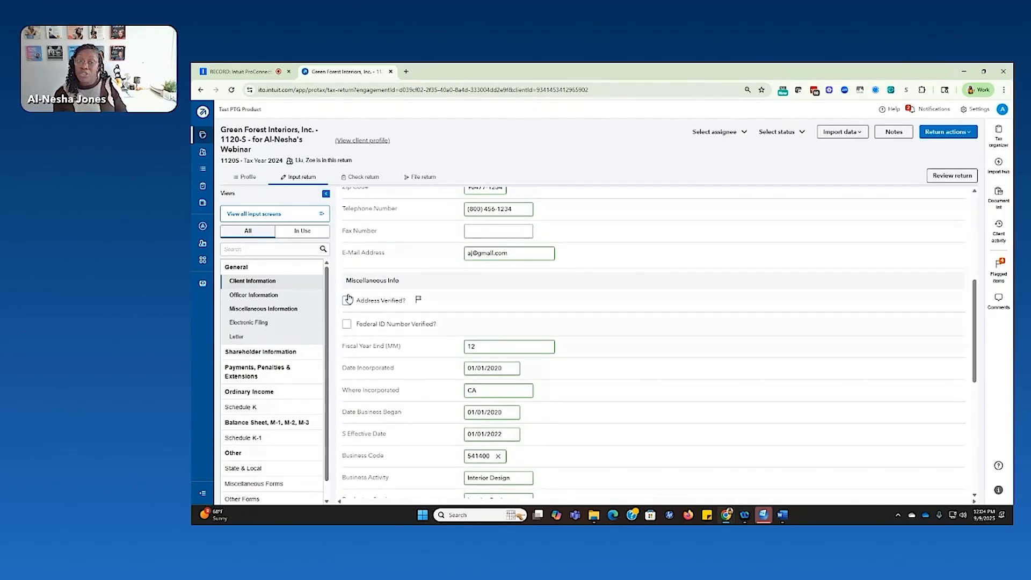
click(347, 300)
click(346, 324)
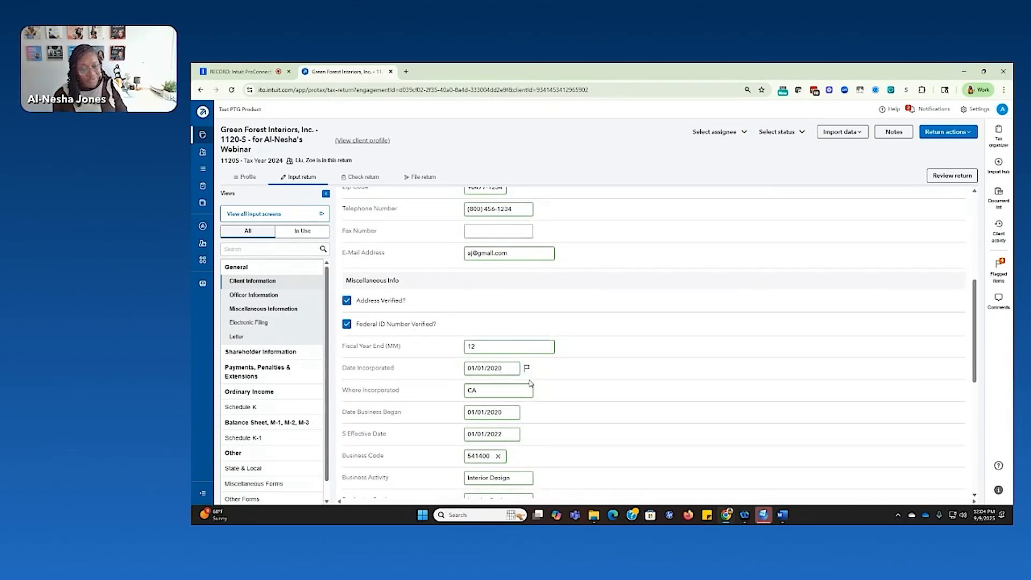
scroll(559, 346, down, 4)
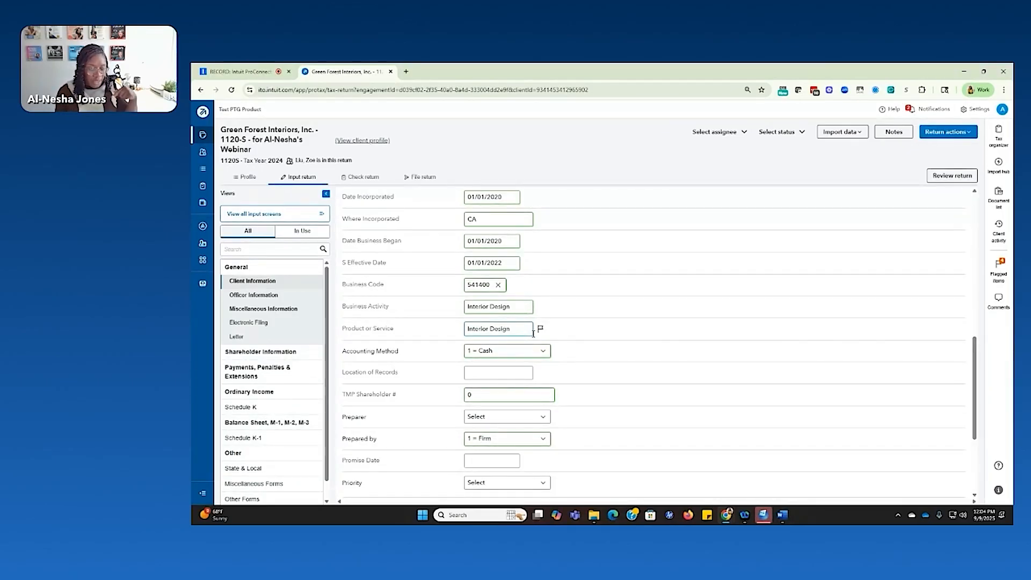
Enter officer compensation of 100,000 for the president in Officer Information.
click(248, 296)
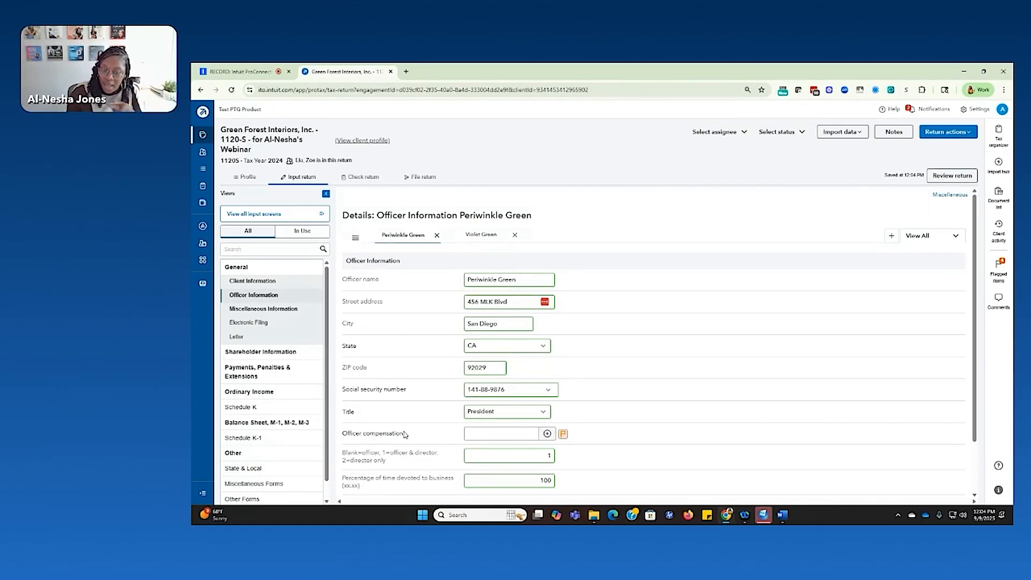
click(527, 432)
text(100,000)
click(675, 362)
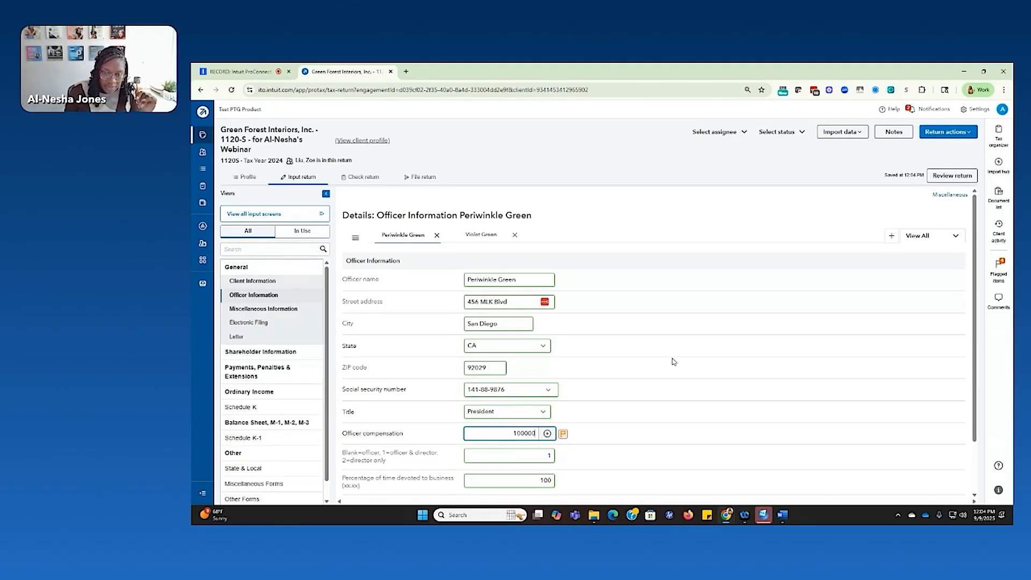
Enter officer compensation of 100,000 for the vice-president and resolve the flag on that field.
click(479, 235)
click(478, 433)
text(100,000)
click(562, 434)
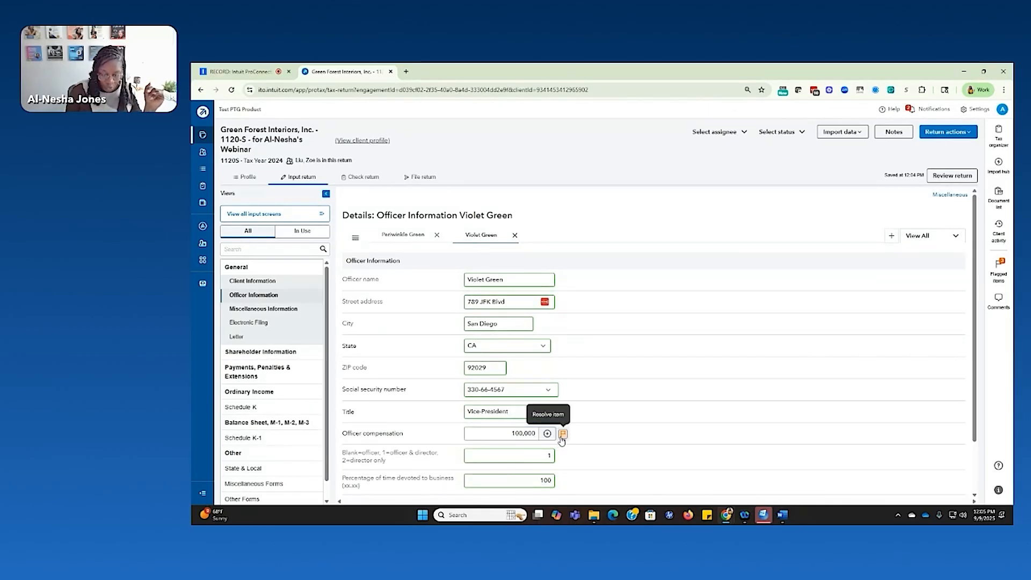
click(563, 435)
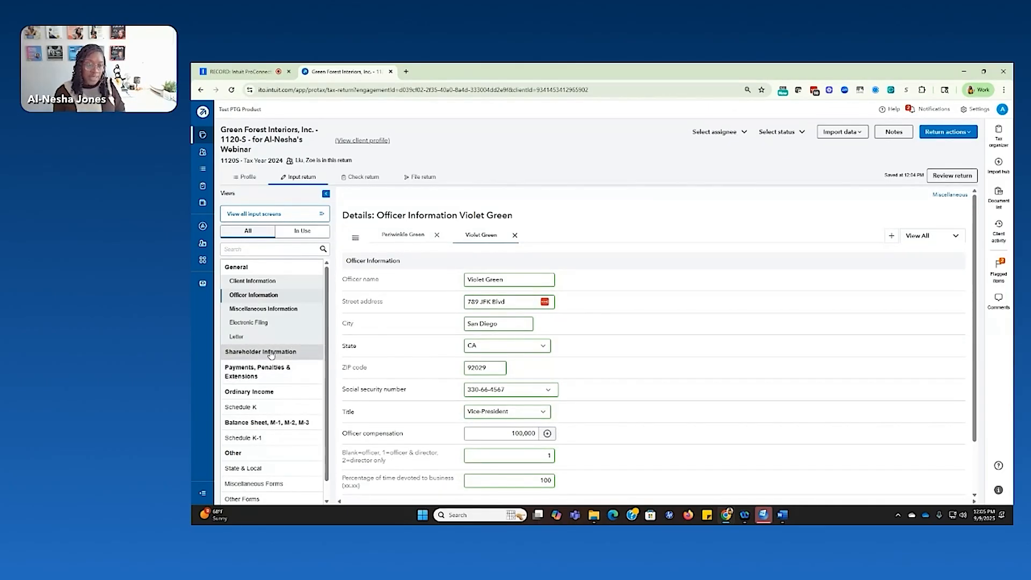
Open the Deductions under Ordinary Income and bring up the help article for the Compensation of officers override.
click(252, 391)
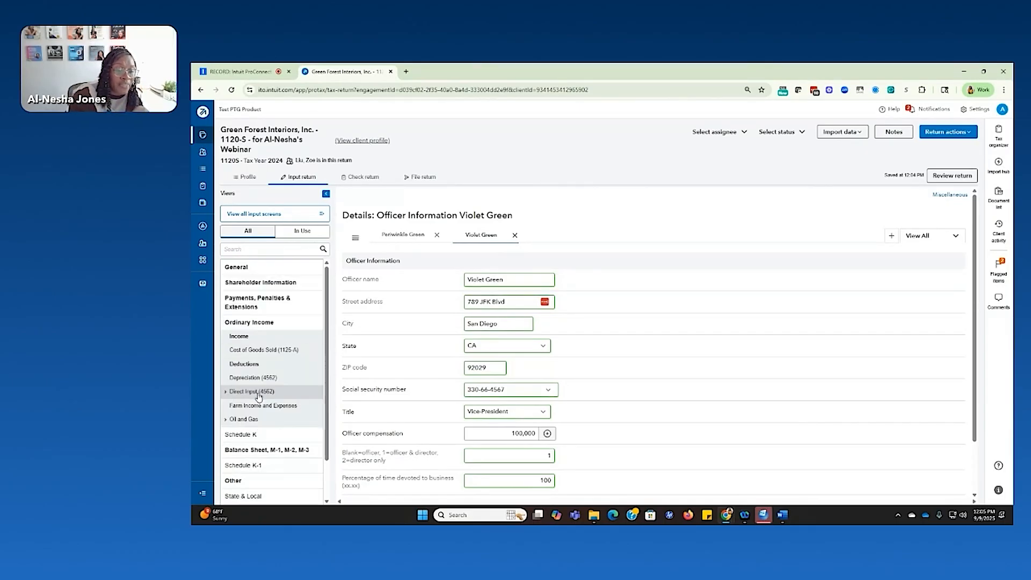
click(253, 364)
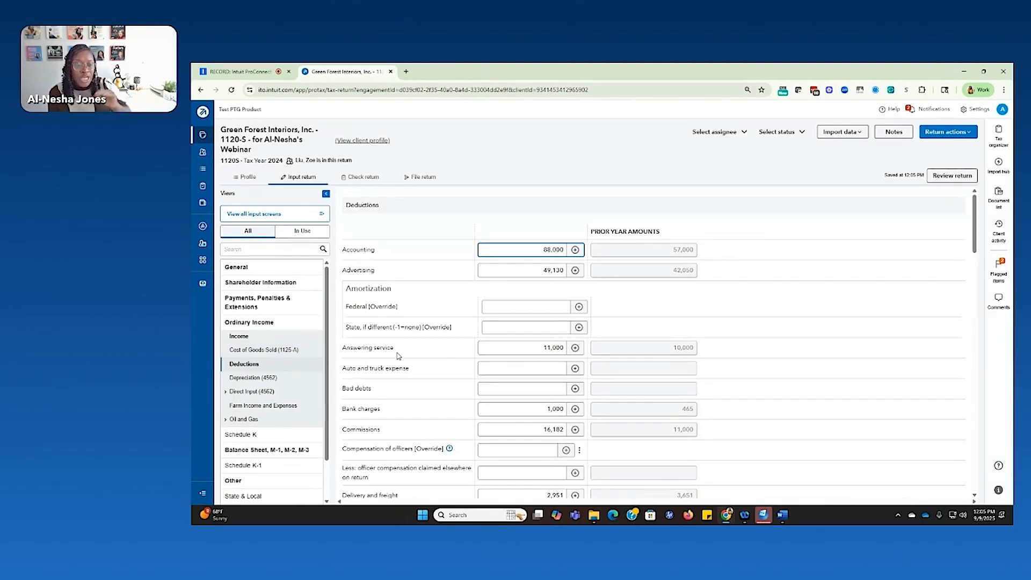
scroll(398, 357, down, 2)
drag(340, 366, 409, 367)
click(430, 371)
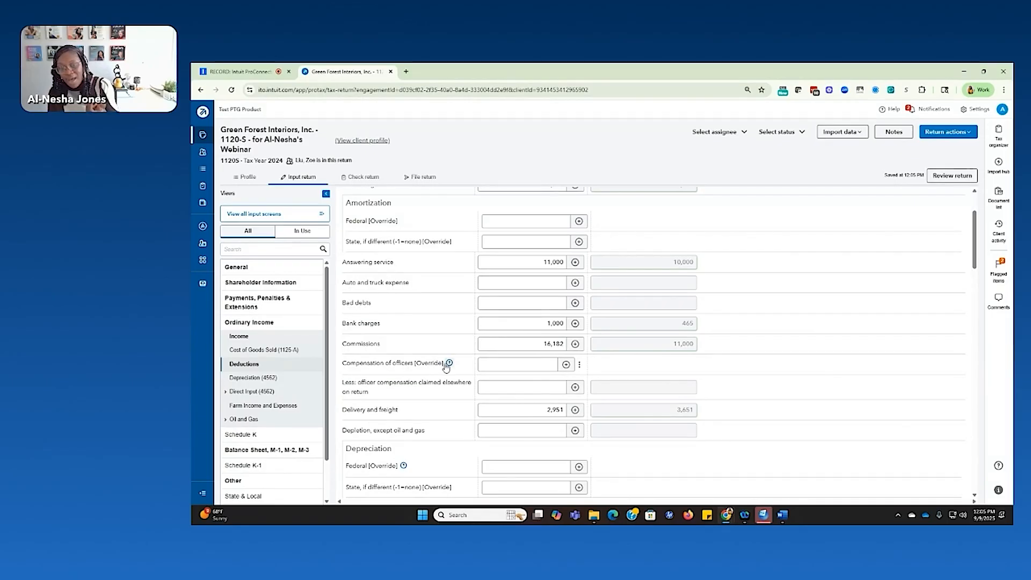
click(449, 363)
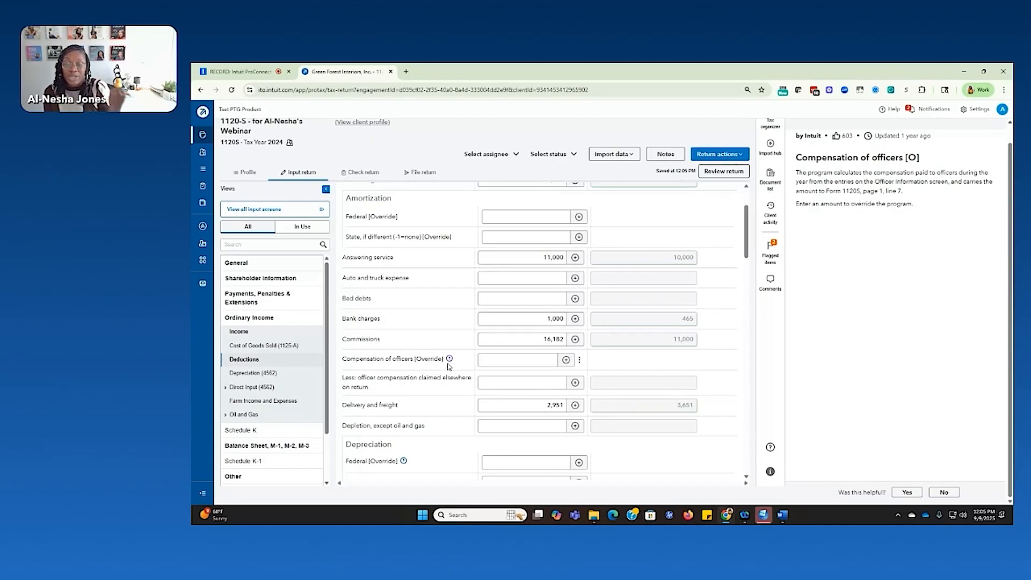
Examine the Salaries and wages entry further down the deductions and close the help article.
scroll(517, 362, down, 10)
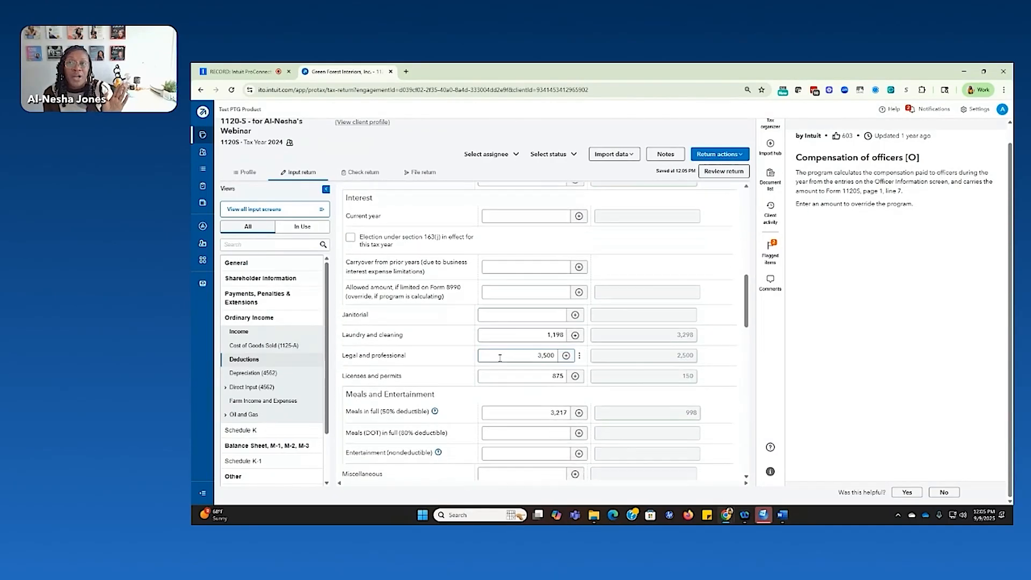
scroll(498, 352, down, 8)
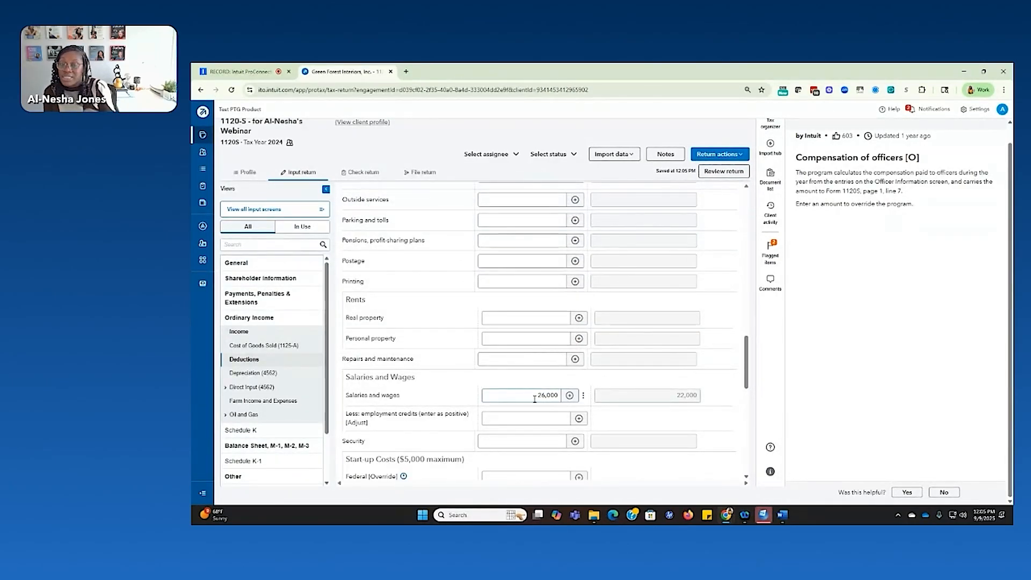
scroll(977, 160, up, 1)
click(994, 128)
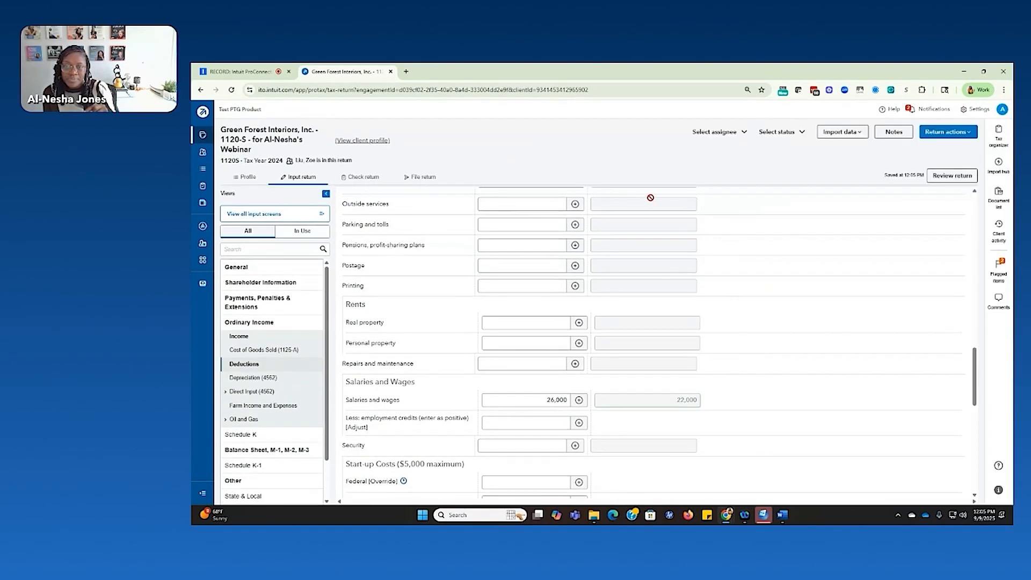
Open the return's forms for review in a full-size window and examine officer compensation and salaries and wages on Form 1120S.
click(949, 176)
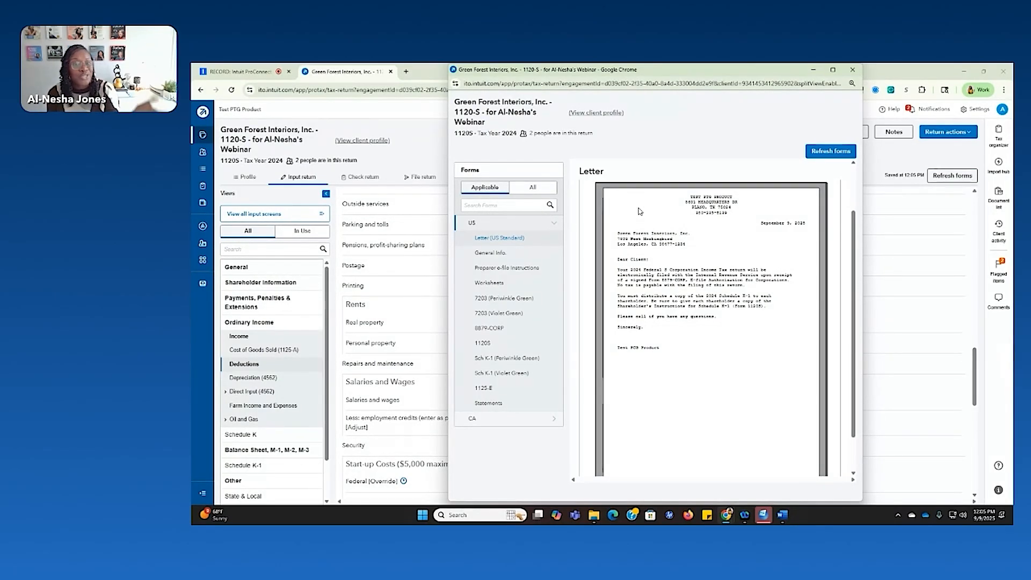
click(506, 347)
click(833, 70)
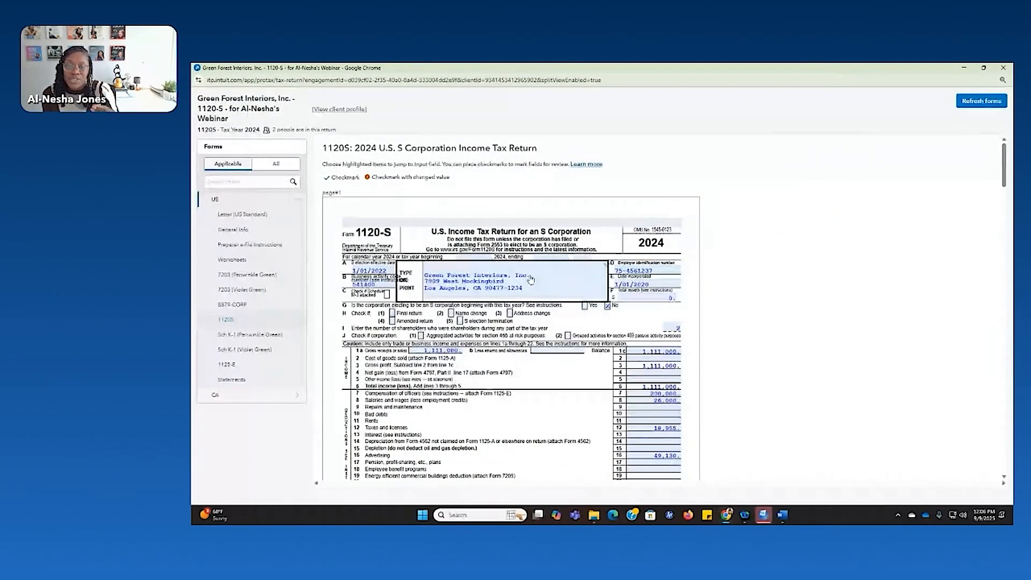
scroll(531, 279, down, 3)
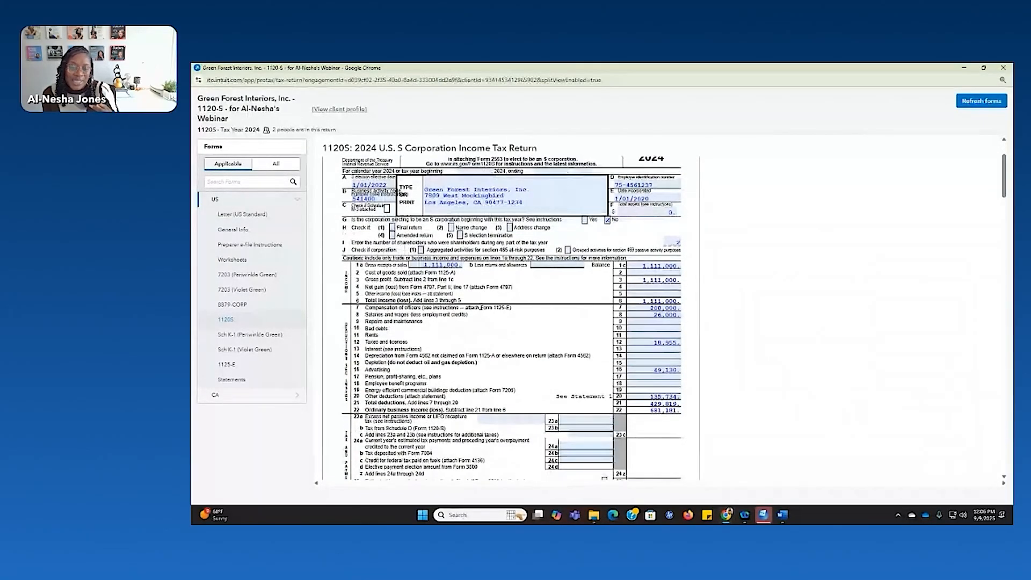
drag(366, 314, 436, 314)
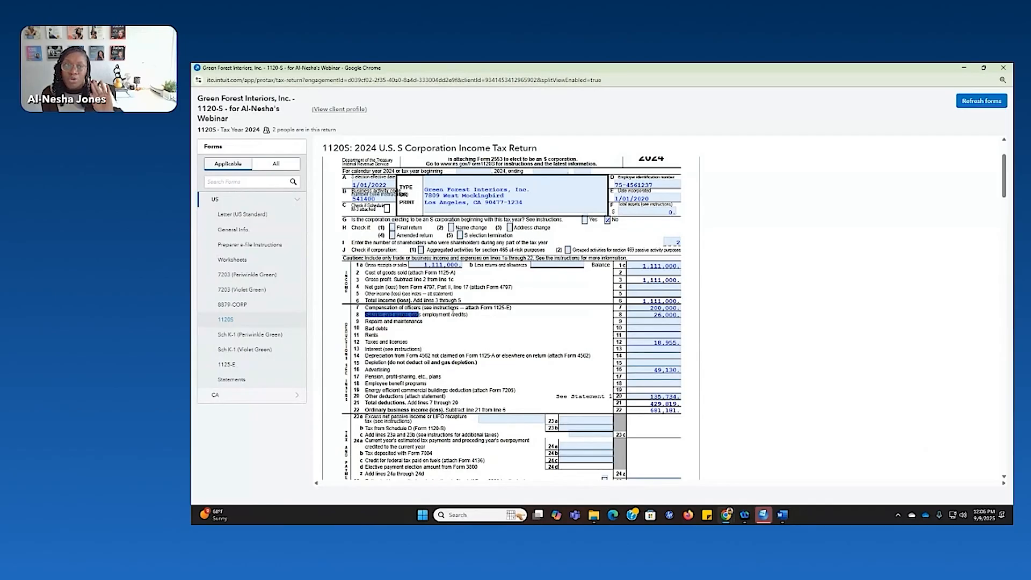
click(673, 314)
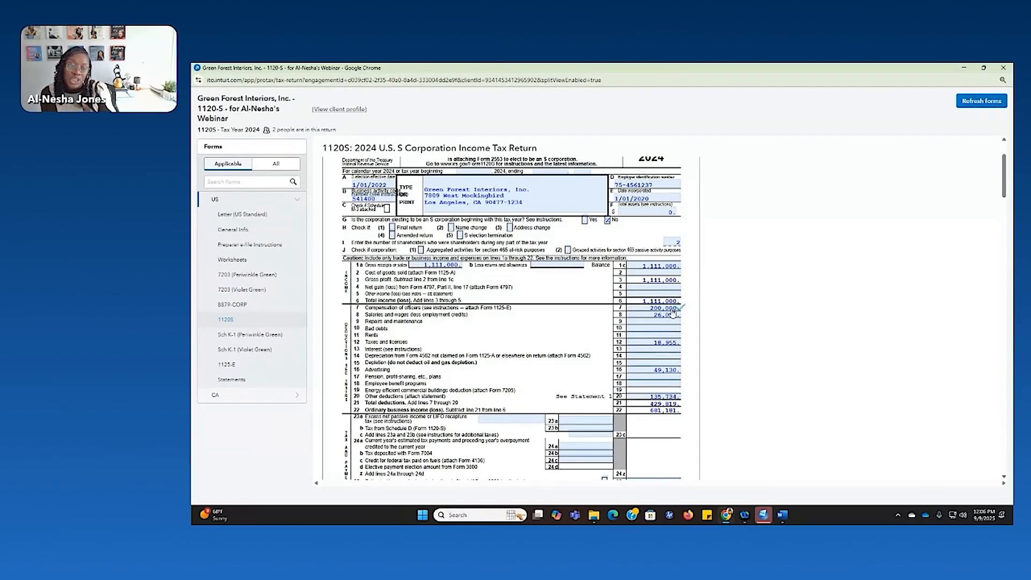
Compare the officer compensation on Form 1125-E with gross receipts on Form 1120S, and close the forms review.
click(237, 365)
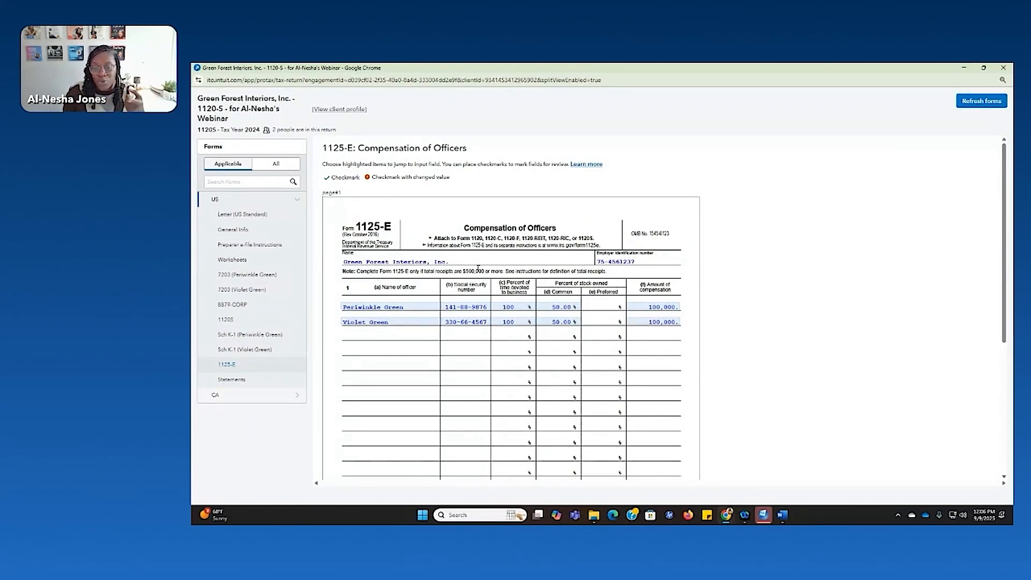
click(232, 321)
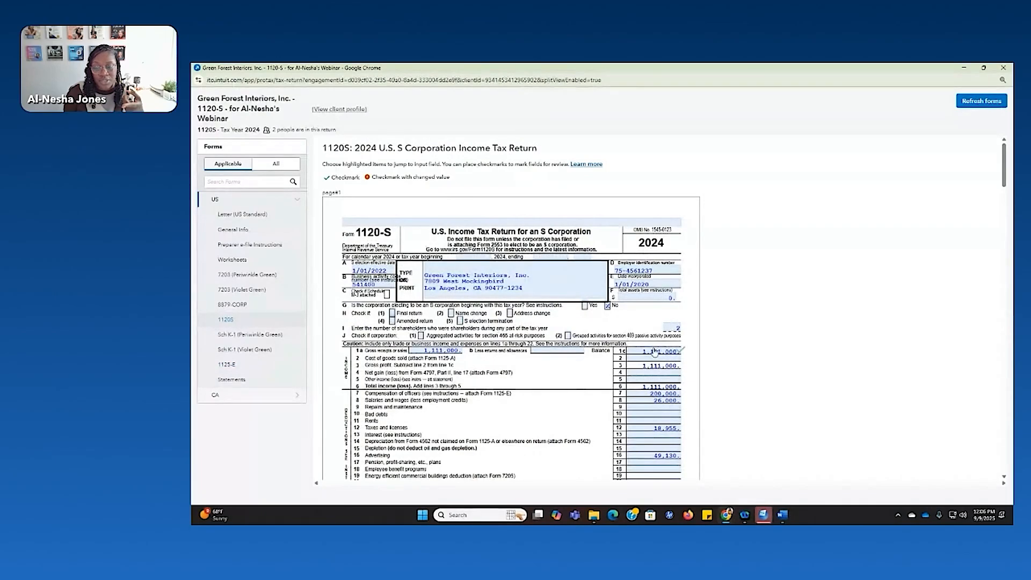
click(239, 364)
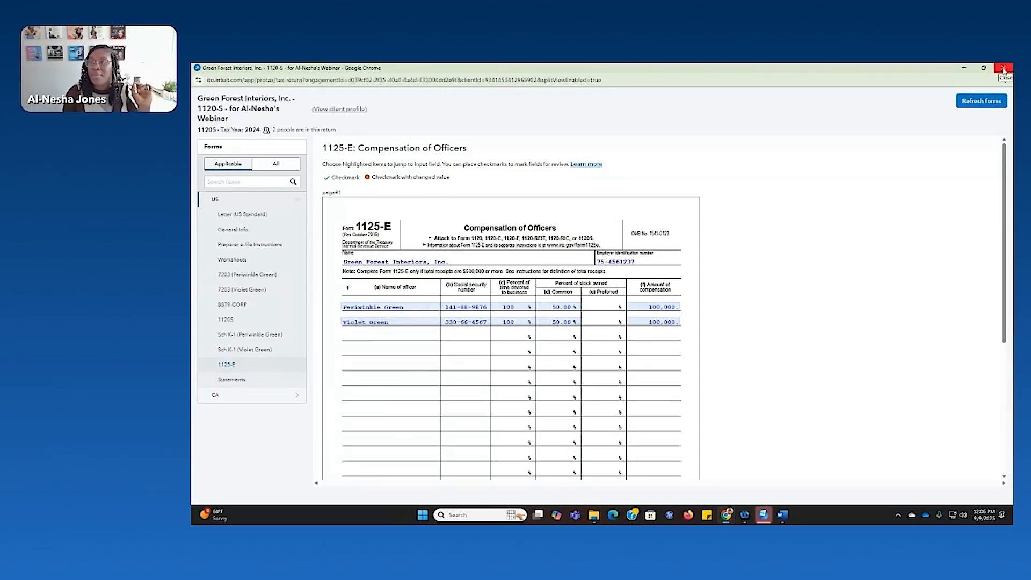
click(1002, 69)
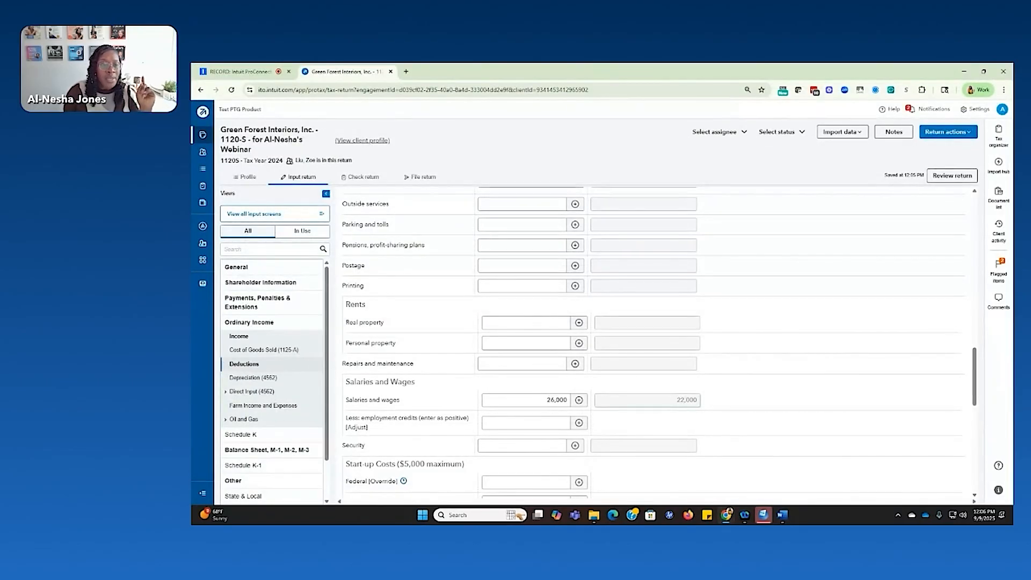
Review the first shareholder's details in Shareholder Information, and check the president's compensation, time devoted and stock percentage in Officer Information.
click(254, 285)
click(261, 297)
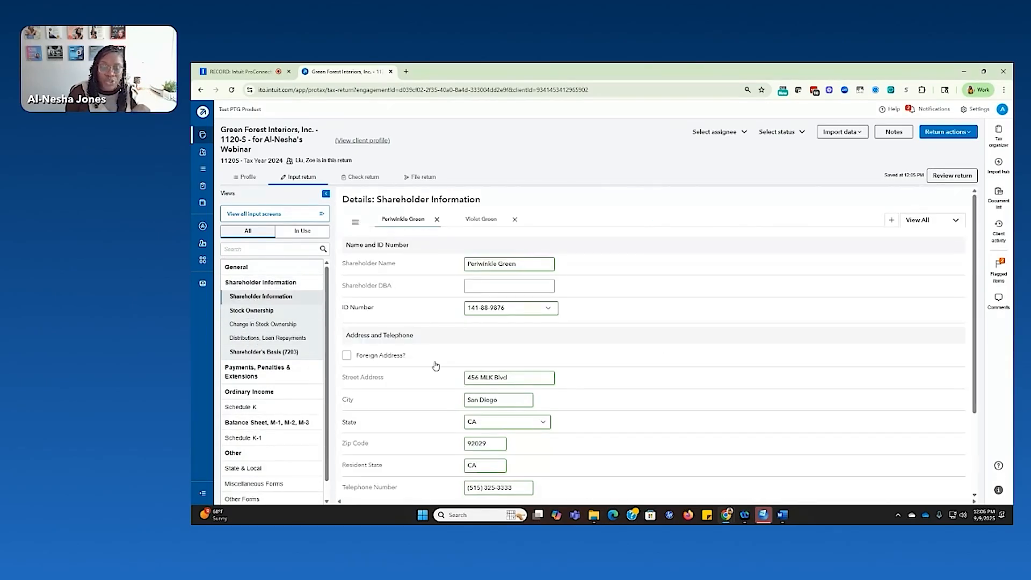
scroll(397, 355, down, 2)
scroll(396, 330, up, 2)
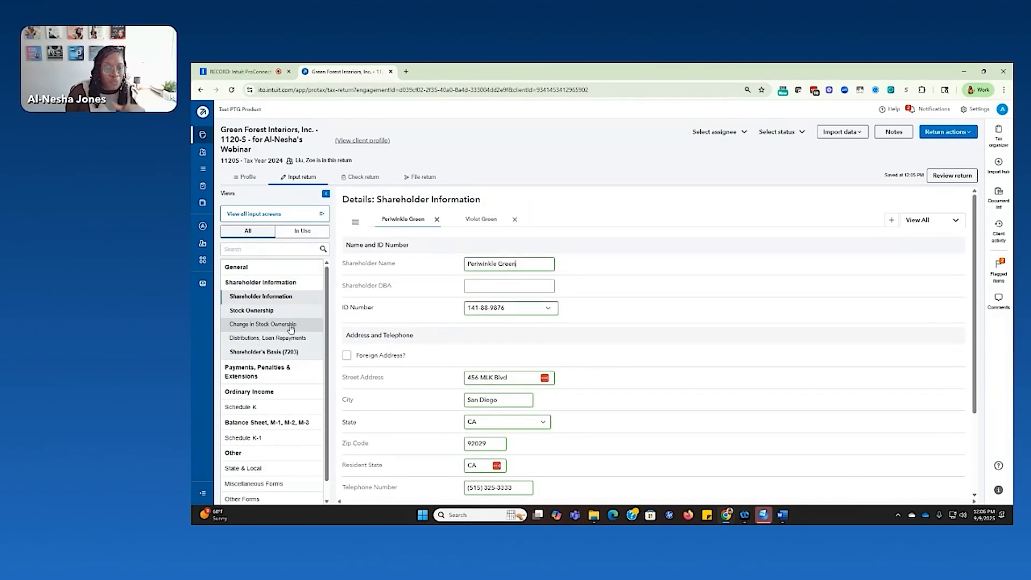
click(289, 267)
click(254, 296)
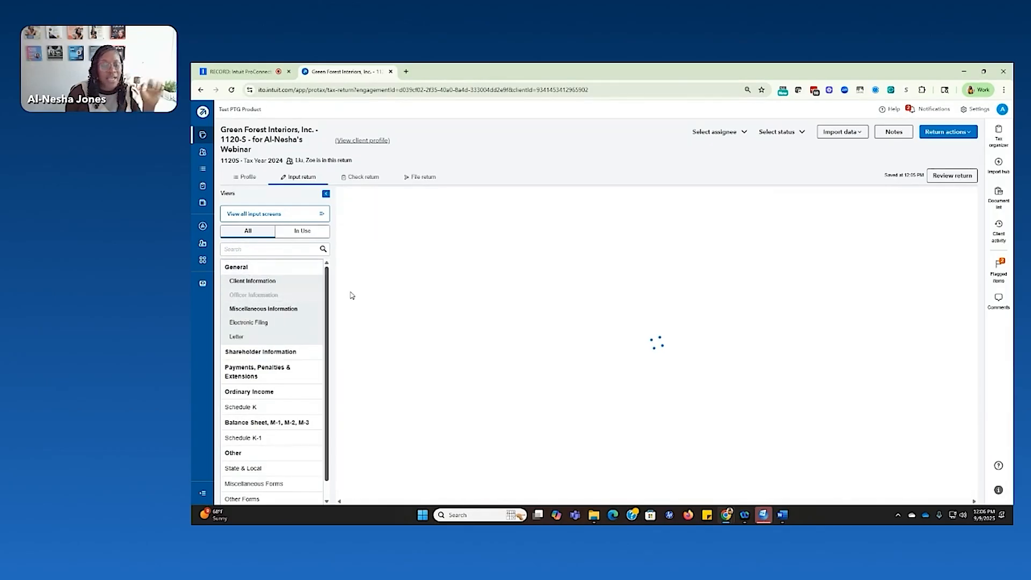
scroll(505, 369, down, 1)
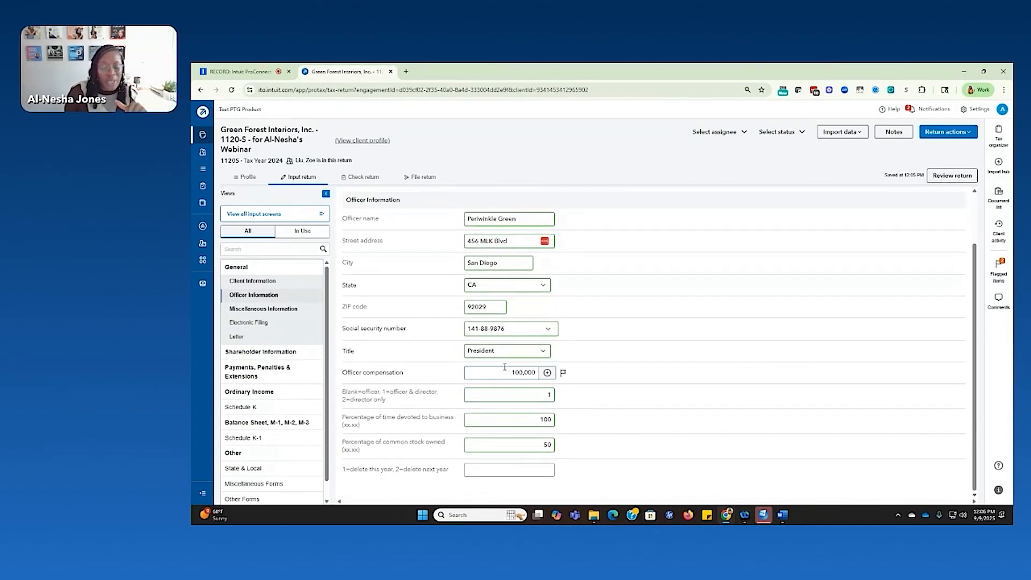
Enter 51,000 of distributions other than dividends for each of the two shareholders in Distributions, Loan Repayments.
click(261, 352)
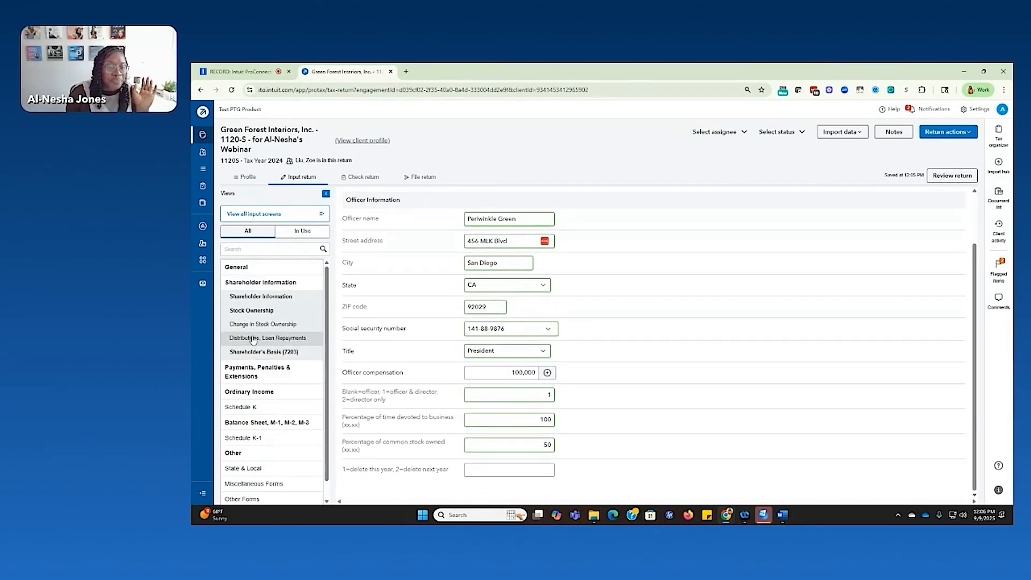
click(253, 339)
click(481, 291)
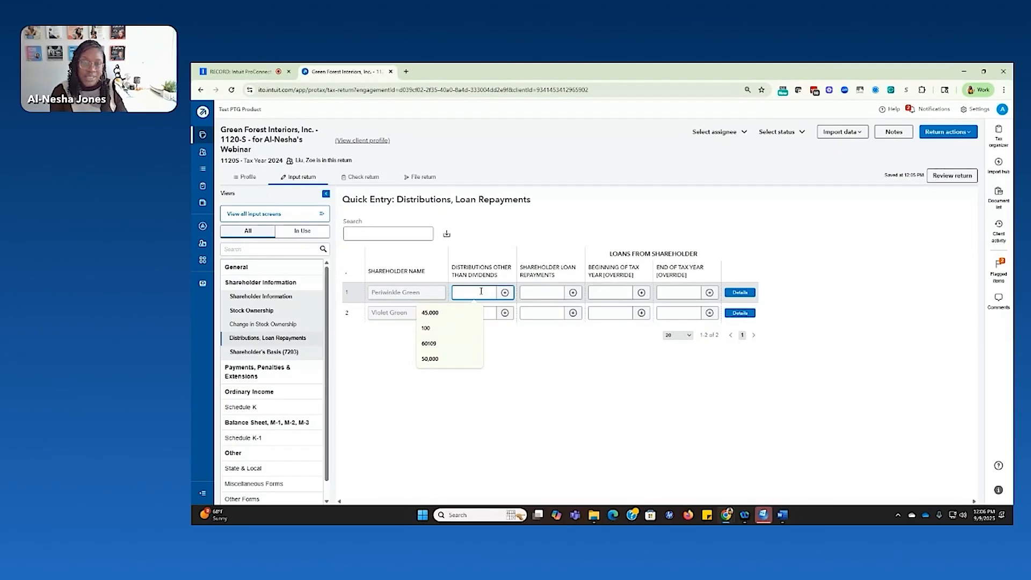
text(50)
text(12)
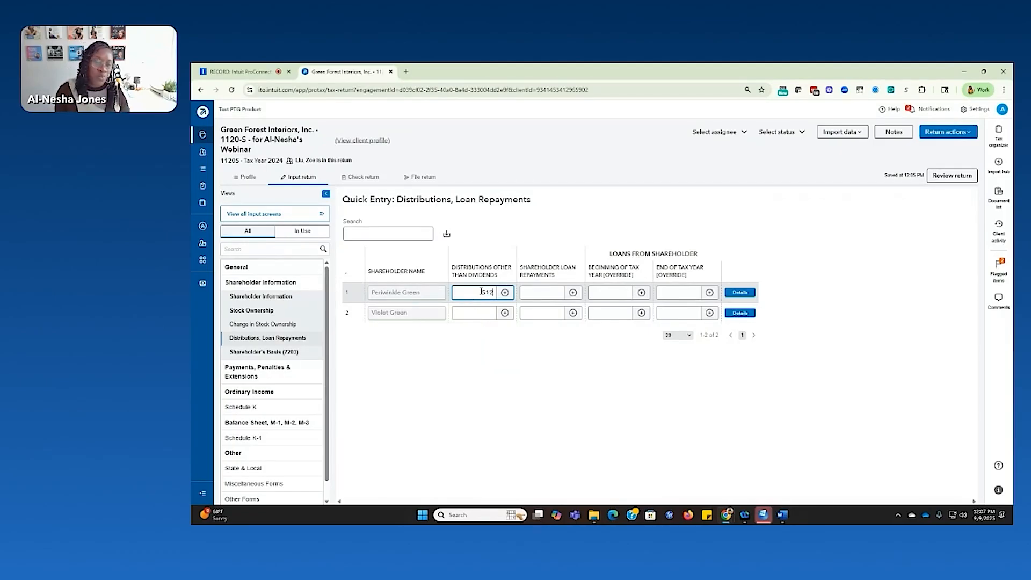
click(478, 312)
text(51000)
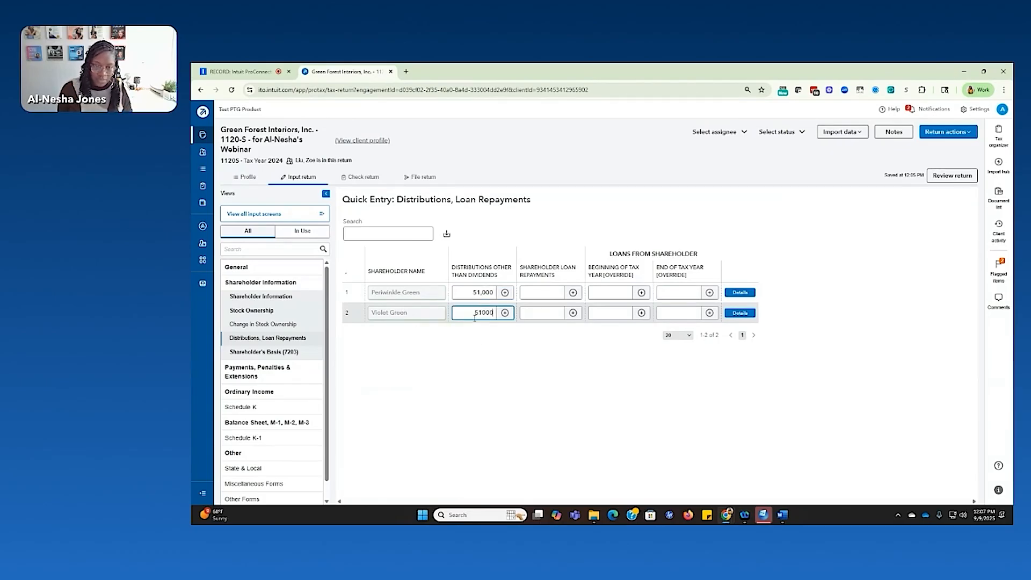
click(475, 369)
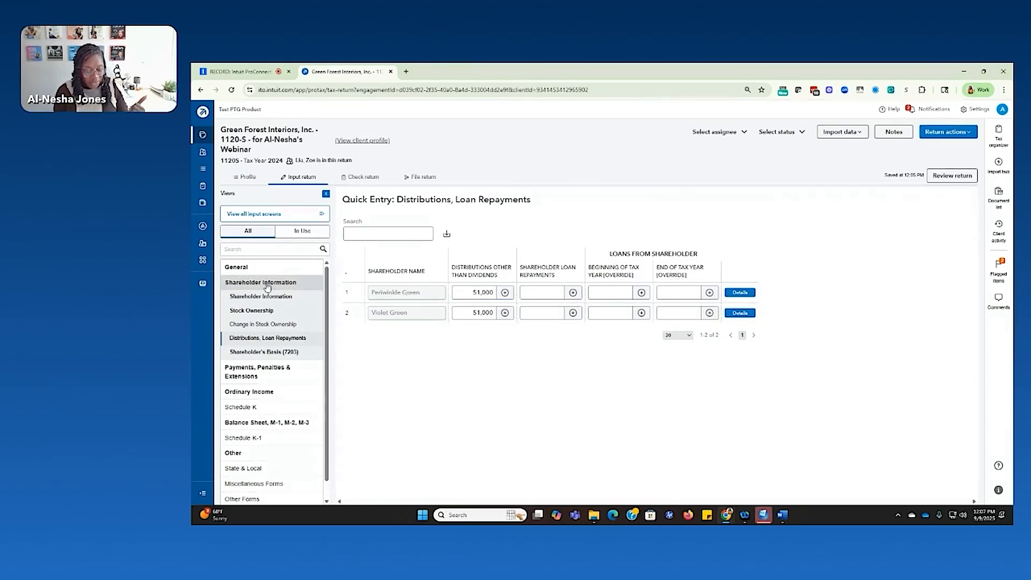
Search the input fields for "print" and examine the full list of matching field descriptions.
click(266, 248)
text(print)
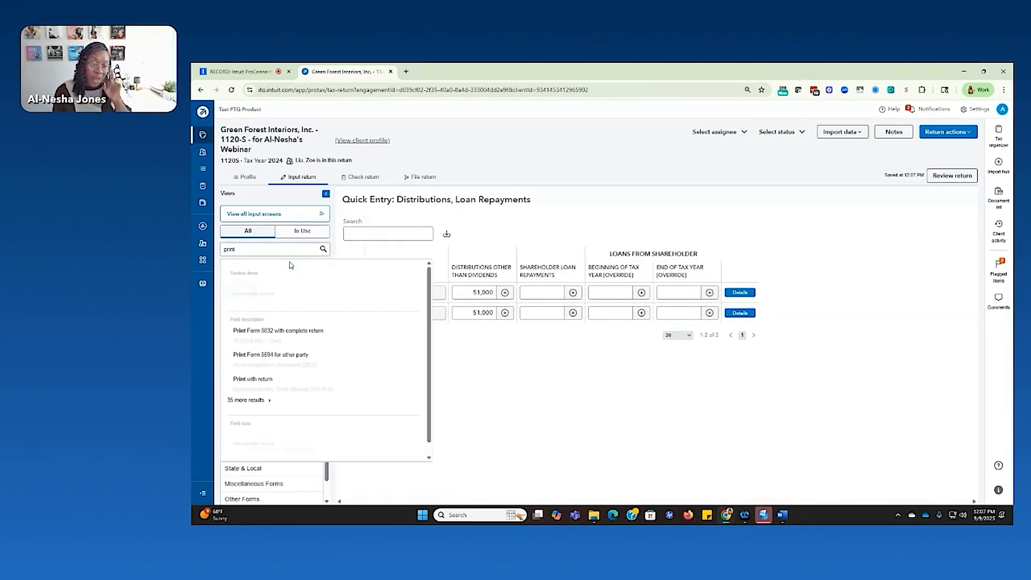
click(263, 399)
scroll(280, 392, down, 2)
scroll(279, 393, down, 4)
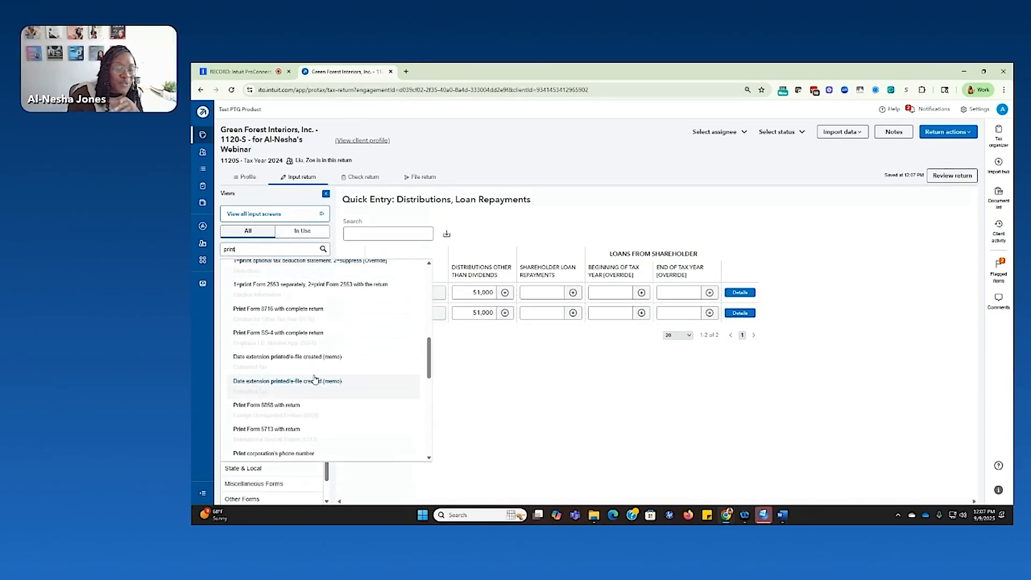
scroll(314, 379, down, 1)
scroll(316, 376, down, 3)
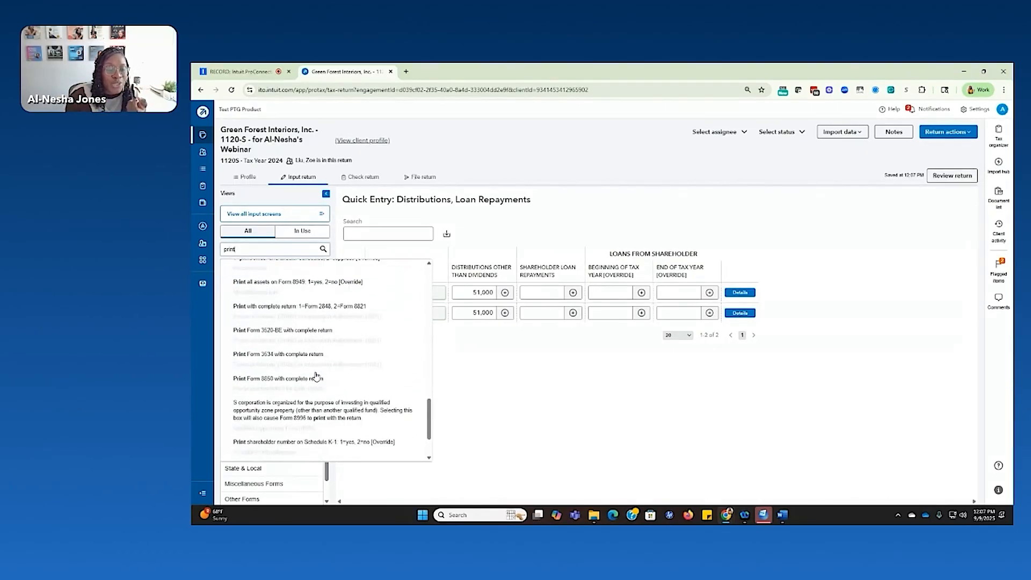
scroll(315, 376, down, 1)
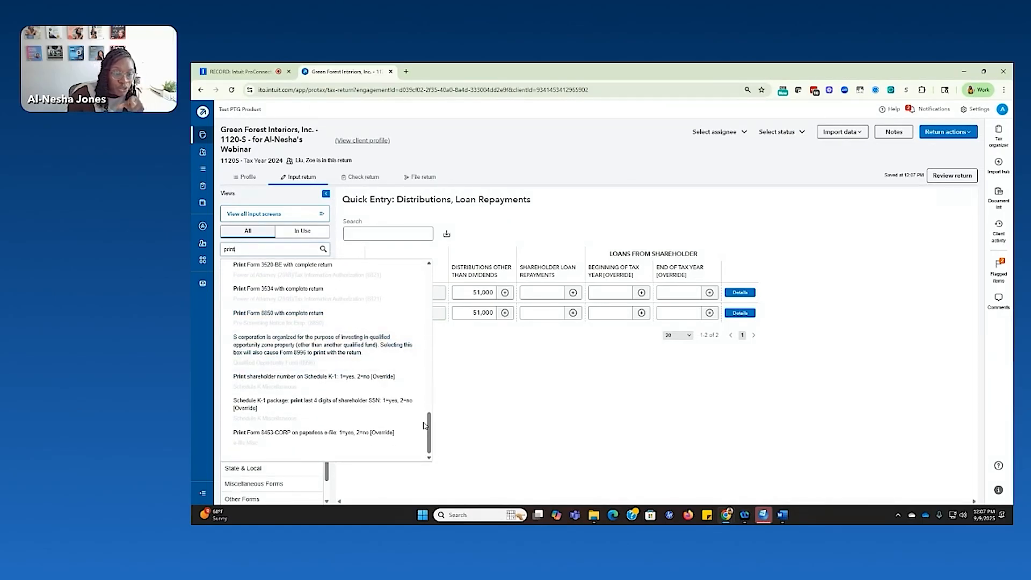
drag(423, 425, 430, 396)
drag(427, 431, 438, 292)
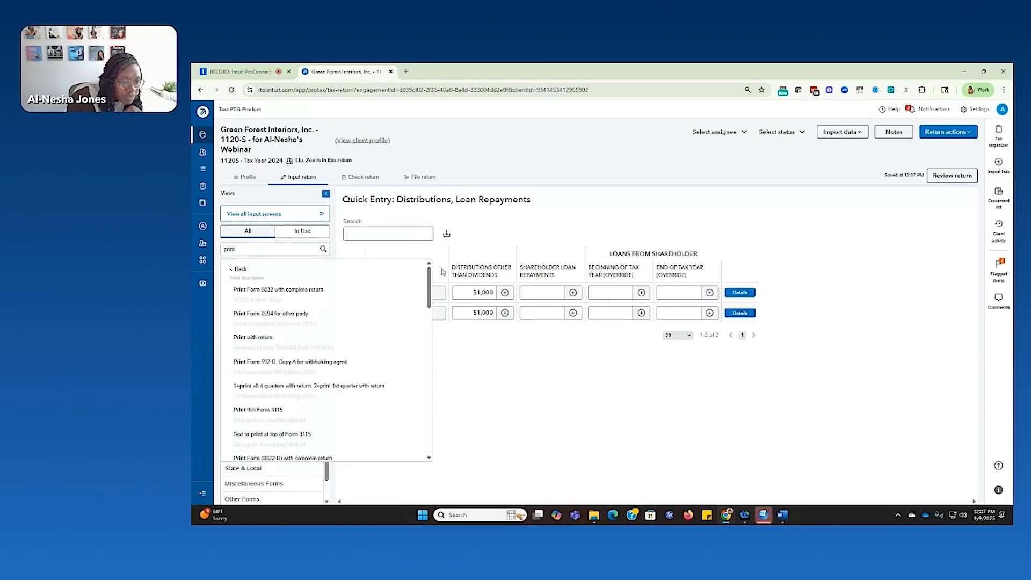
click(441, 279)
Find the Schedule K-1 package option for printing the last 4 digits of the shareholder SSN and set it to 1.
click(255, 250)
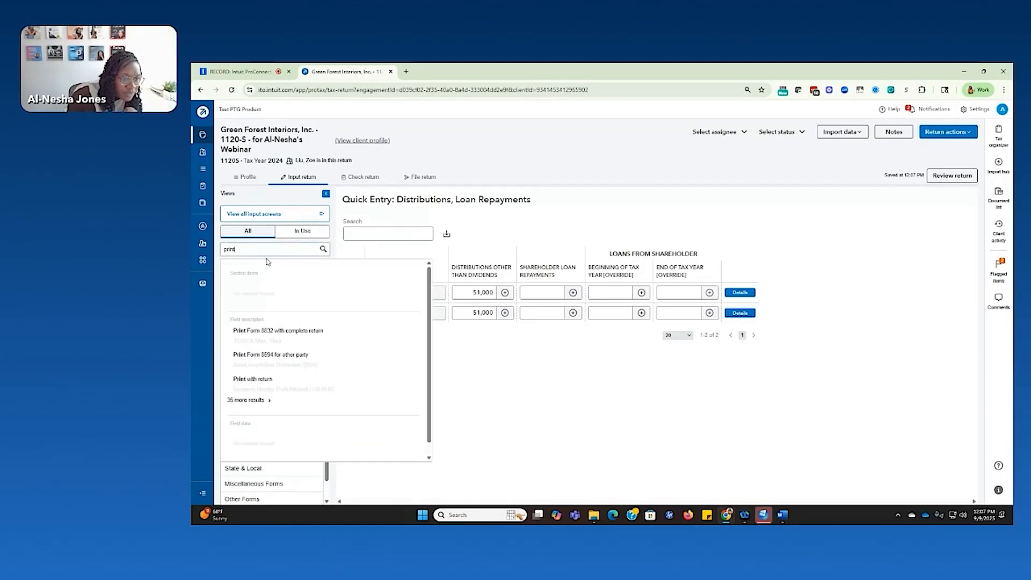
click(250, 400)
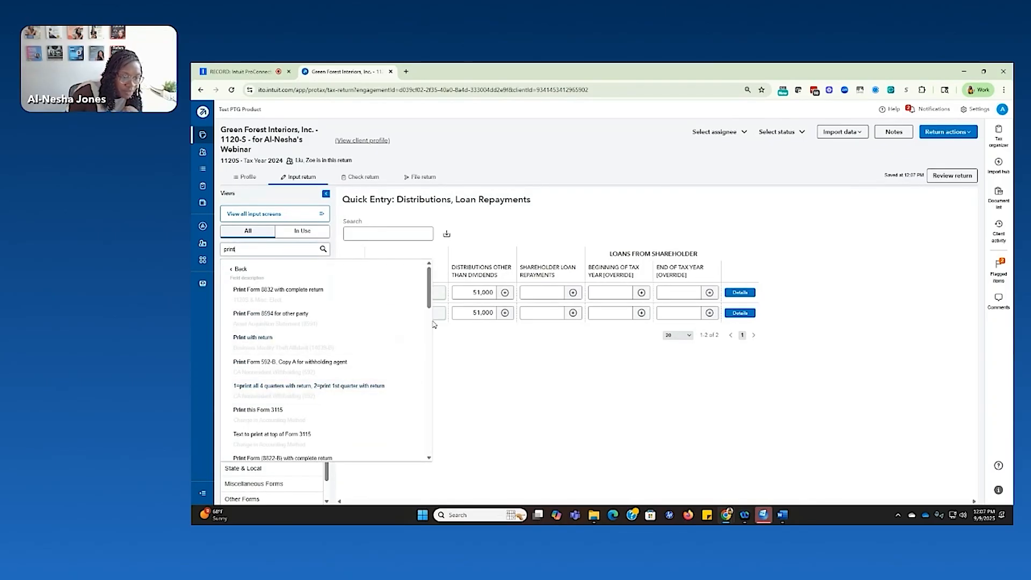
drag(428, 299, 422, 440)
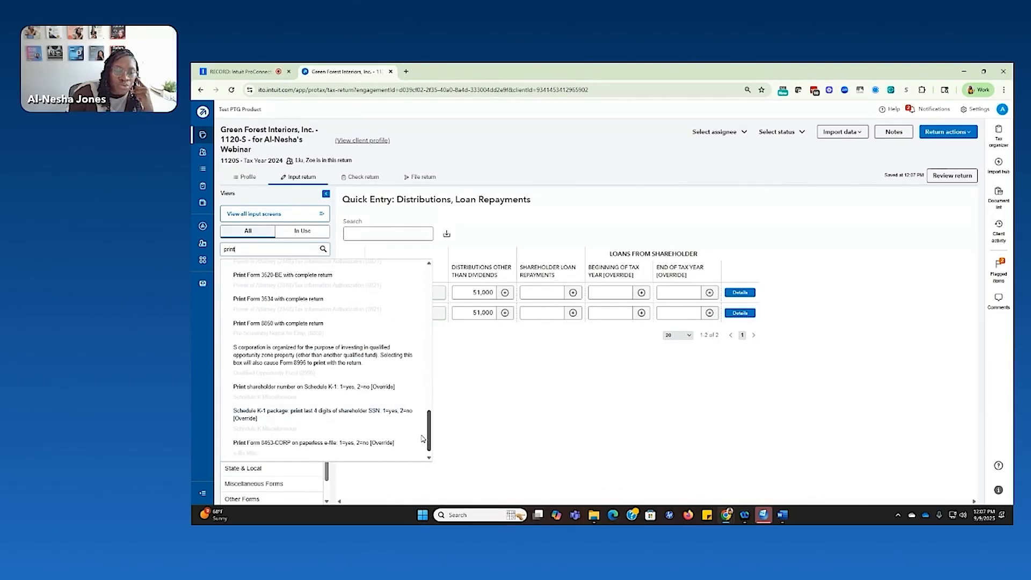
click(341, 421)
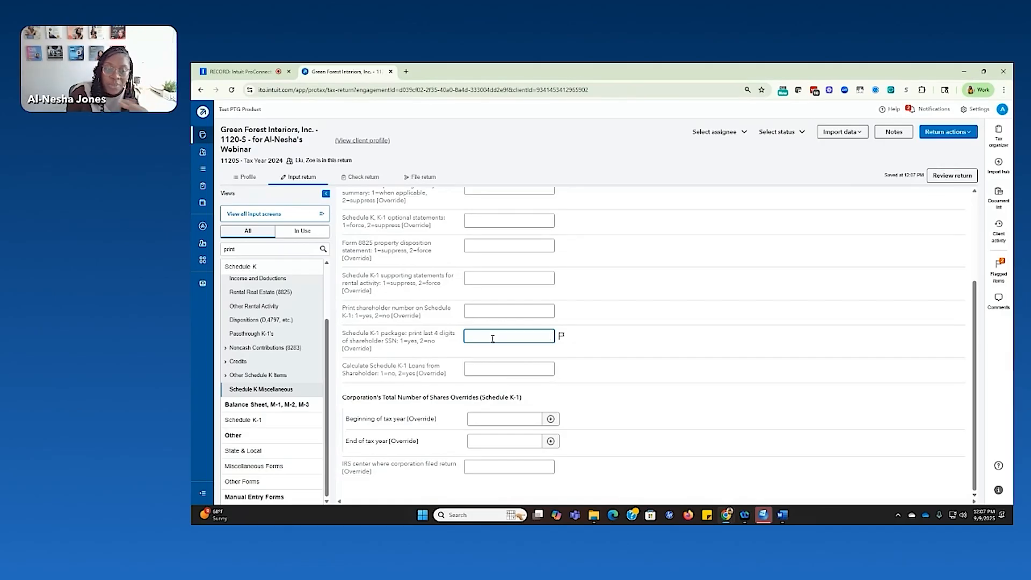
Search the input fields for 1125, clear the search, and review the Schedule K Miscellaneous overrides.
double_click(258, 249)
text(1125)
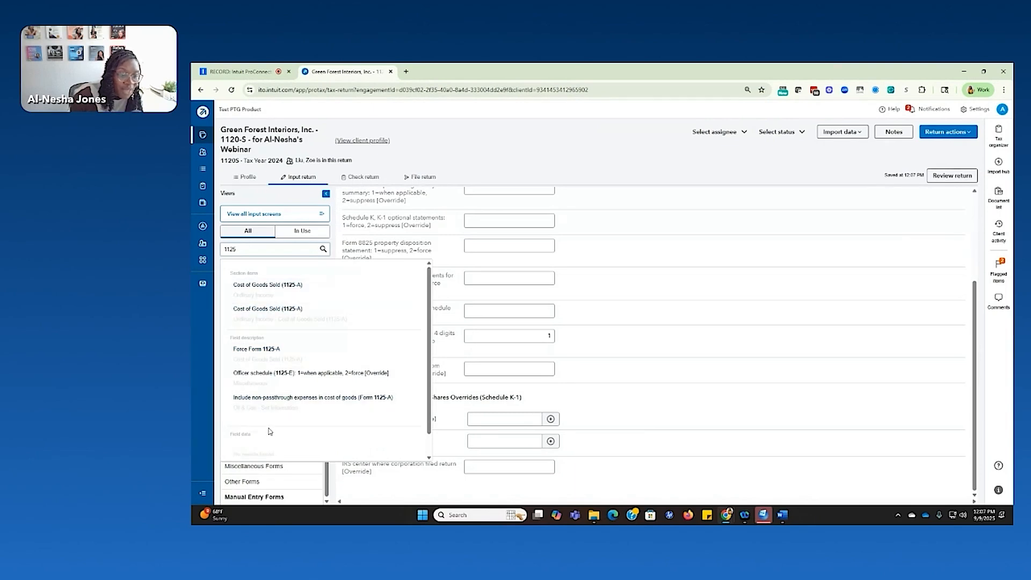
scroll(270, 398, down, 1)
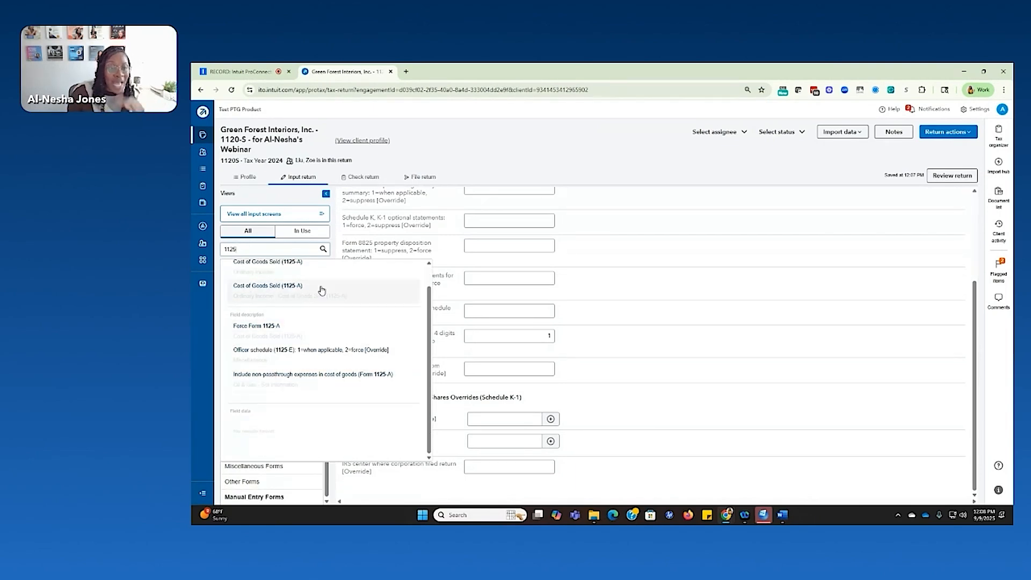
click(264, 269)
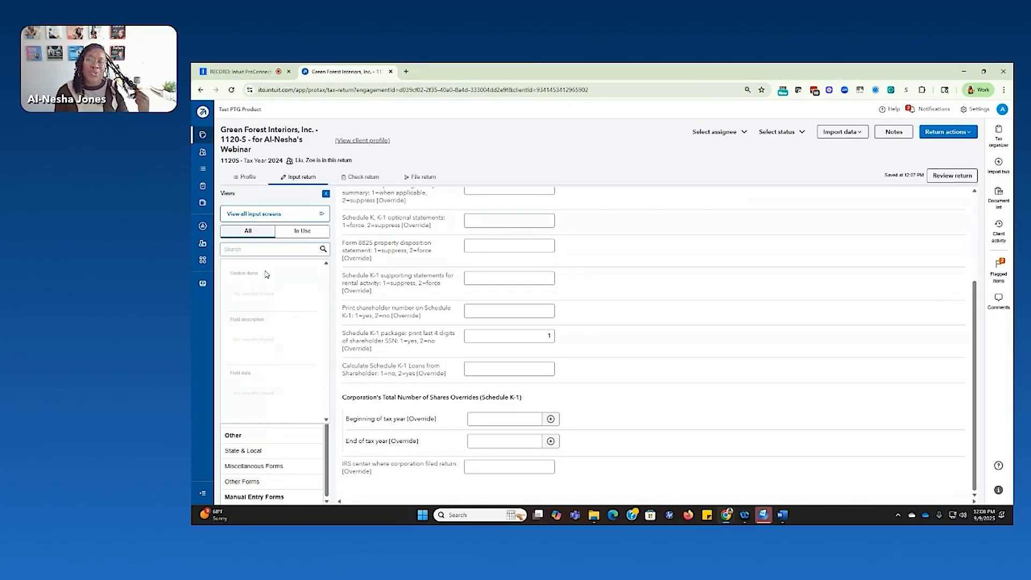
scroll(447, 270, up, 3)
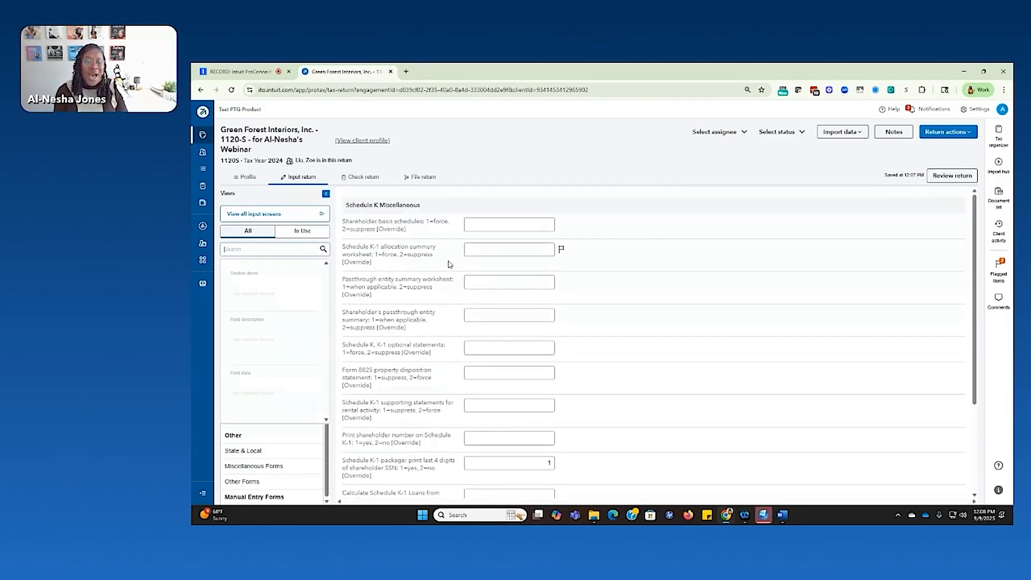
scroll(449, 262, down, 3)
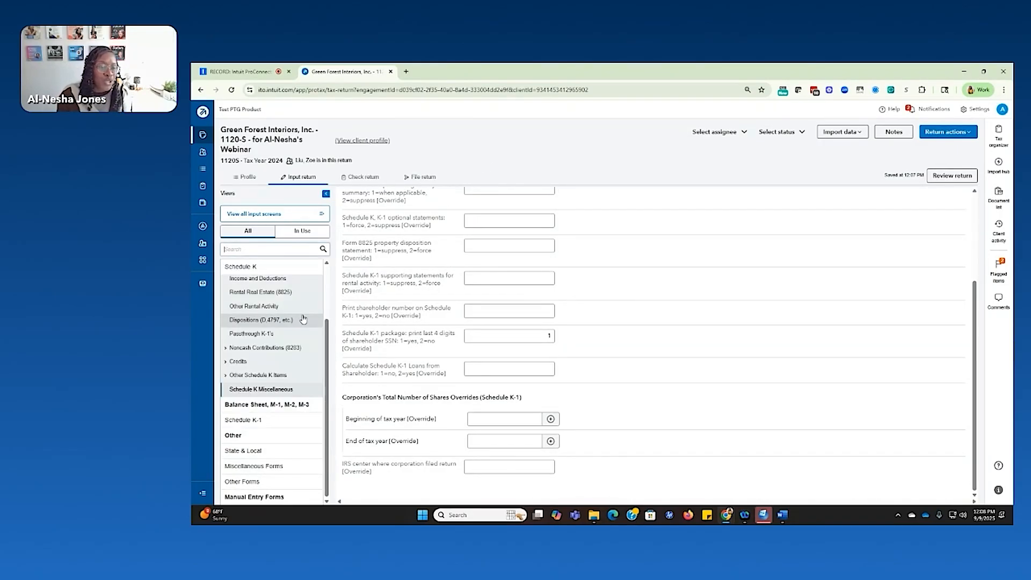
In Officer Information - Miscellaneous, set printing the last 4 digits of officers' Social Security Numbers to 1 and printing officer and director schedules to 1.
click(270, 267)
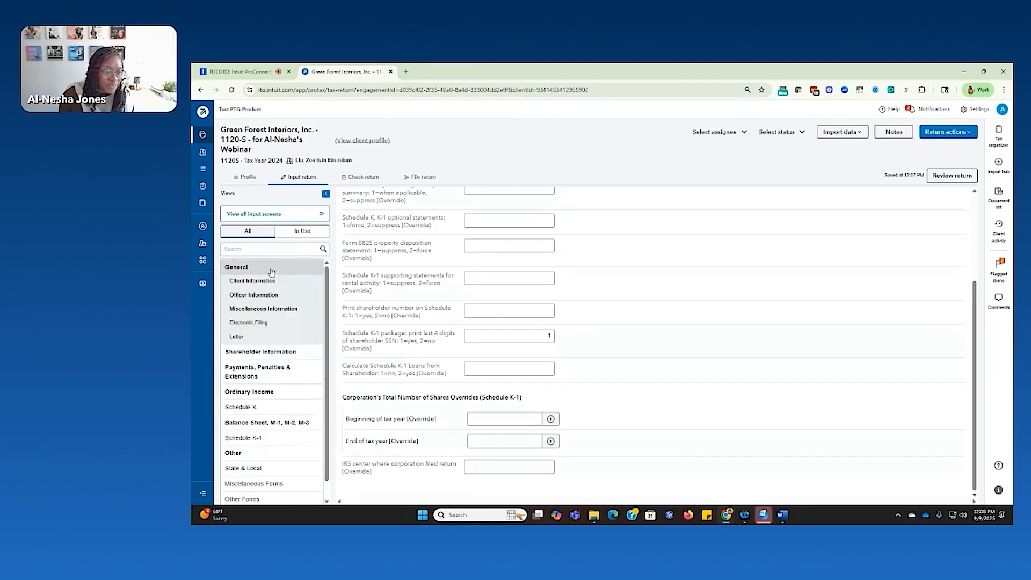
click(259, 297)
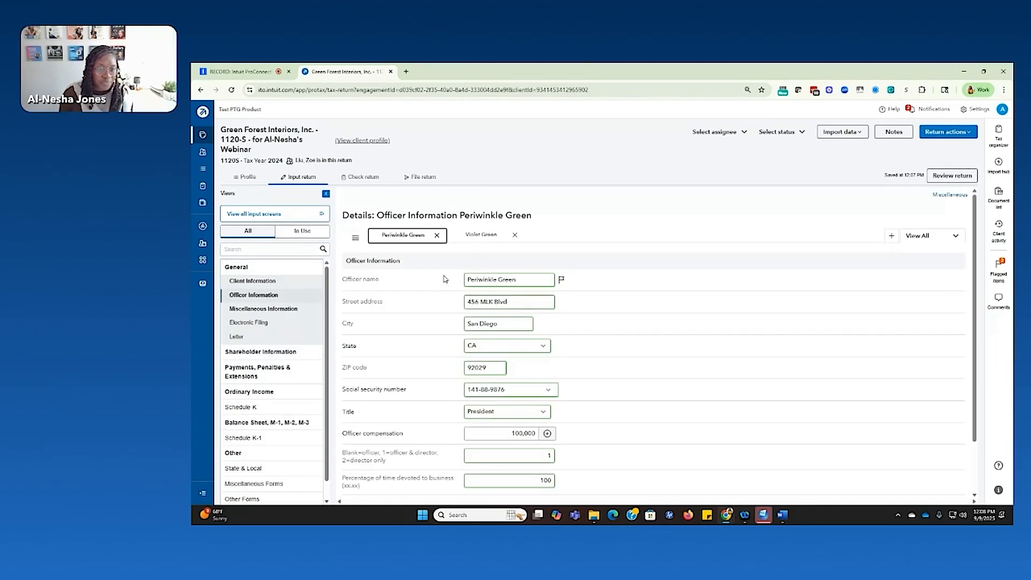
click(958, 193)
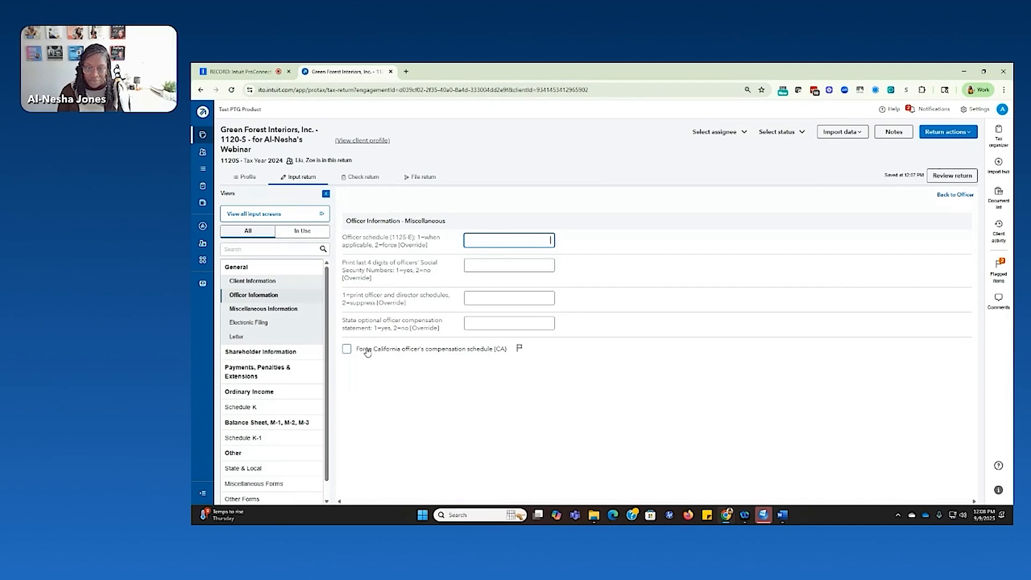
drag(369, 349, 518, 349)
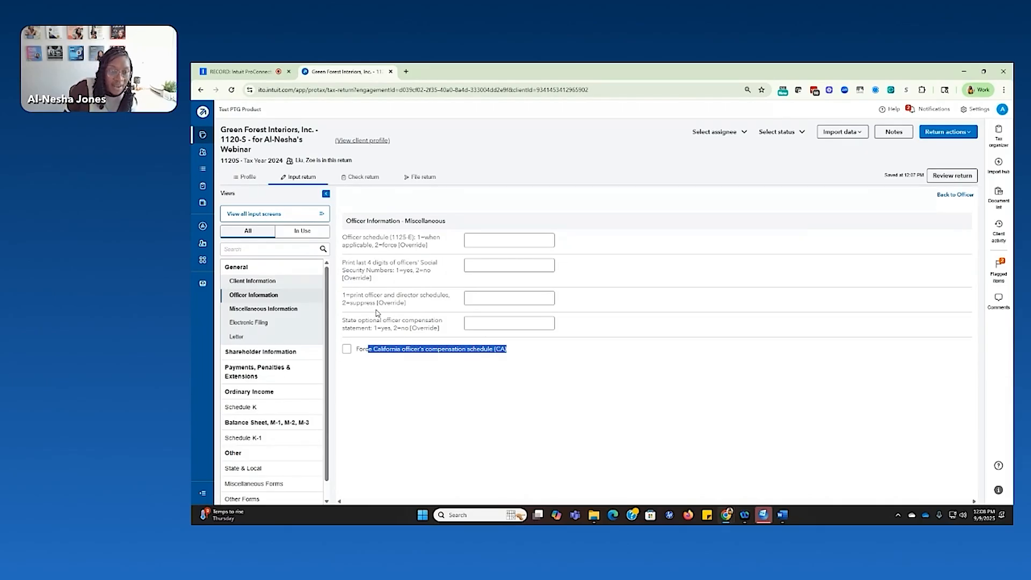
drag(347, 295, 451, 297)
click(490, 292)
click(487, 265)
text(1)
click(490, 295)
text(1)
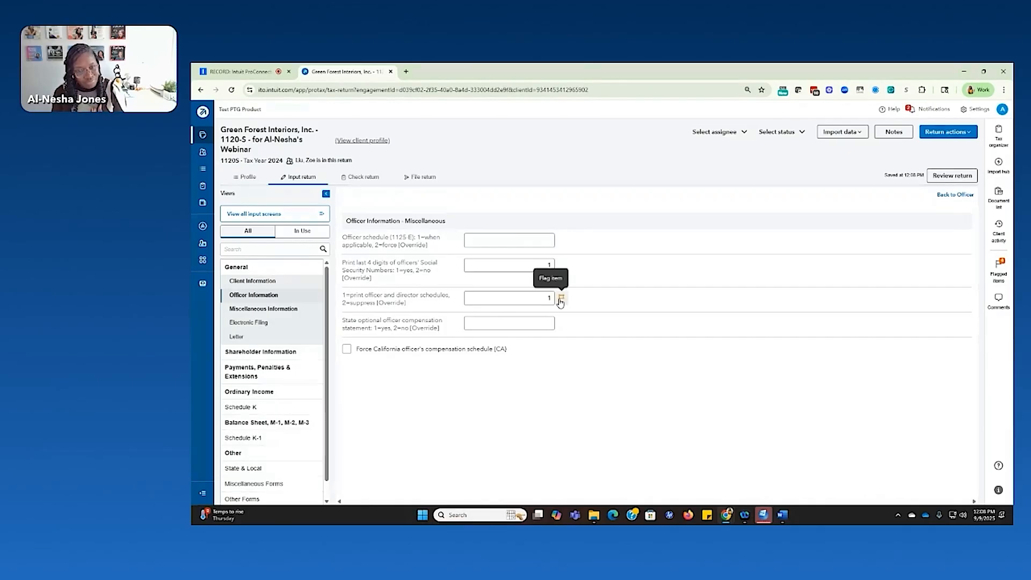
Open the return's forms in a full-size window and check Form 1120S and the distributions on both shareholders' Schedule K-1s.
click(934, 180)
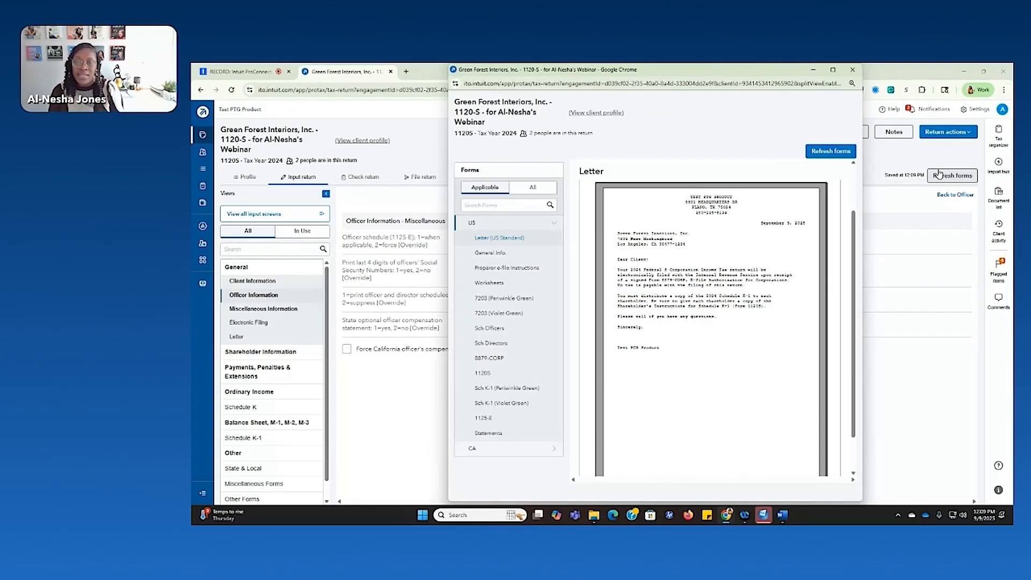
click(832, 70)
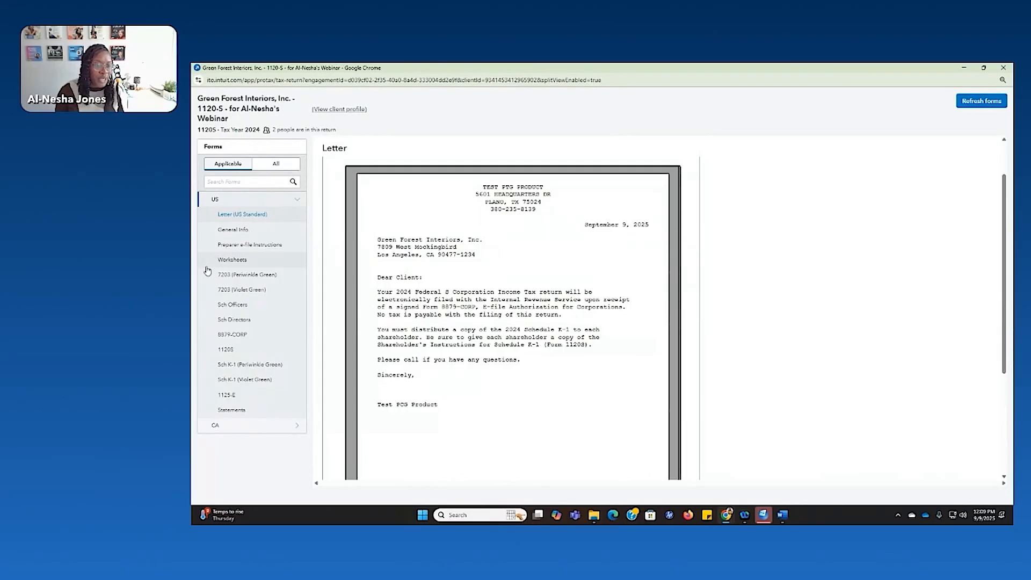
click(232, 350)
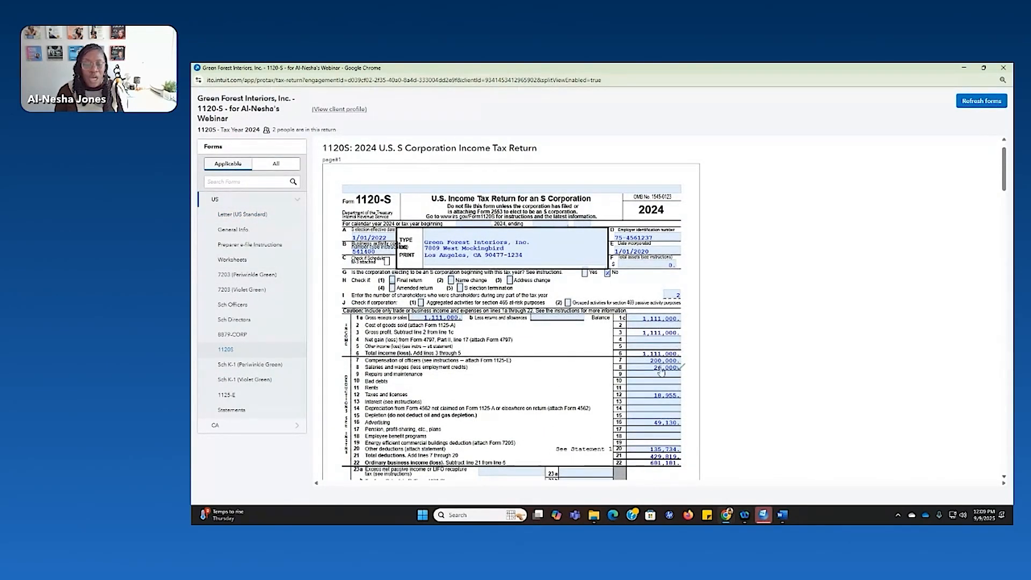
click(250, 365)
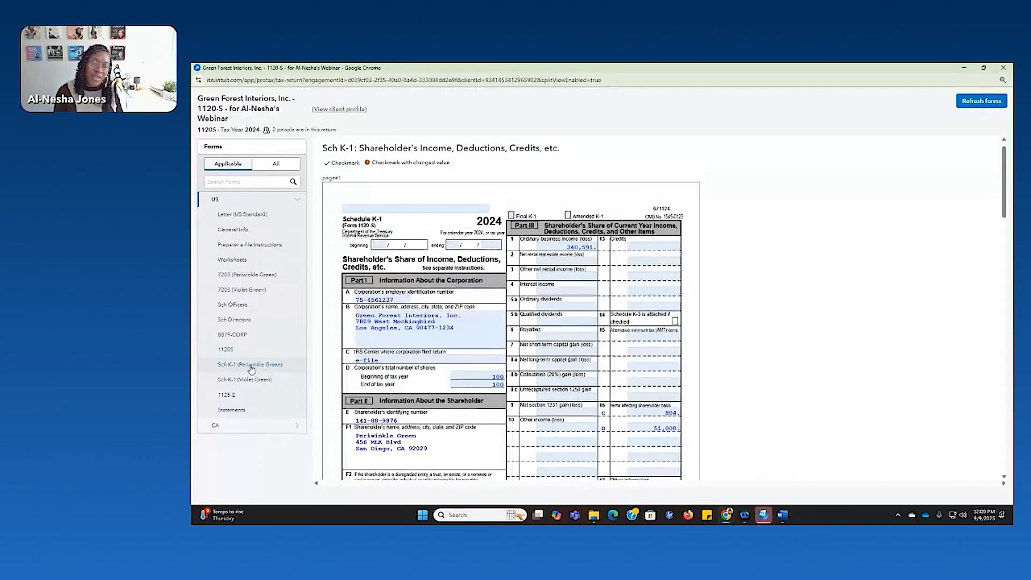
scroll(692, 380, down, 2)
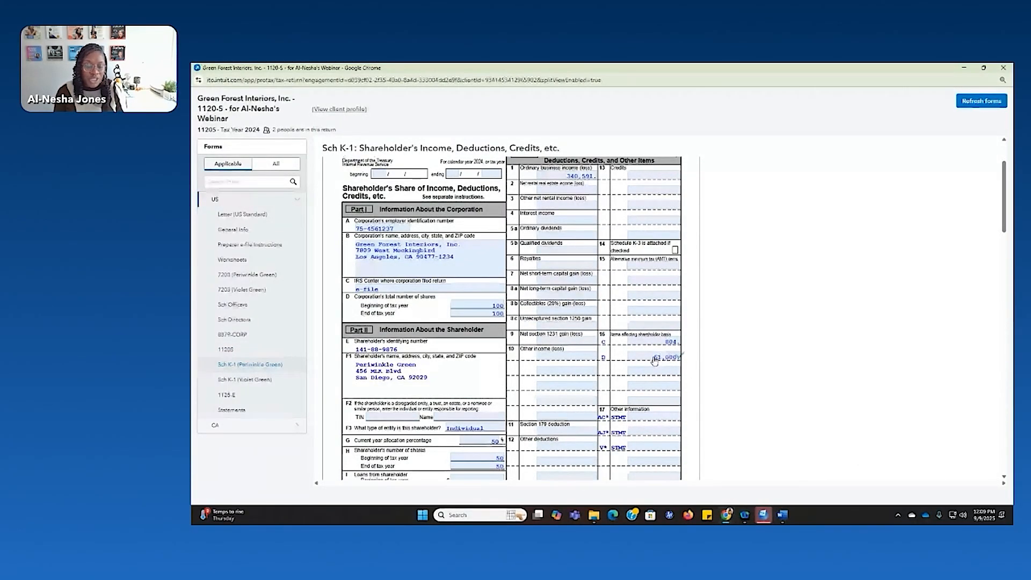
click(290, 378)
scroll(718, 377, down, 3)
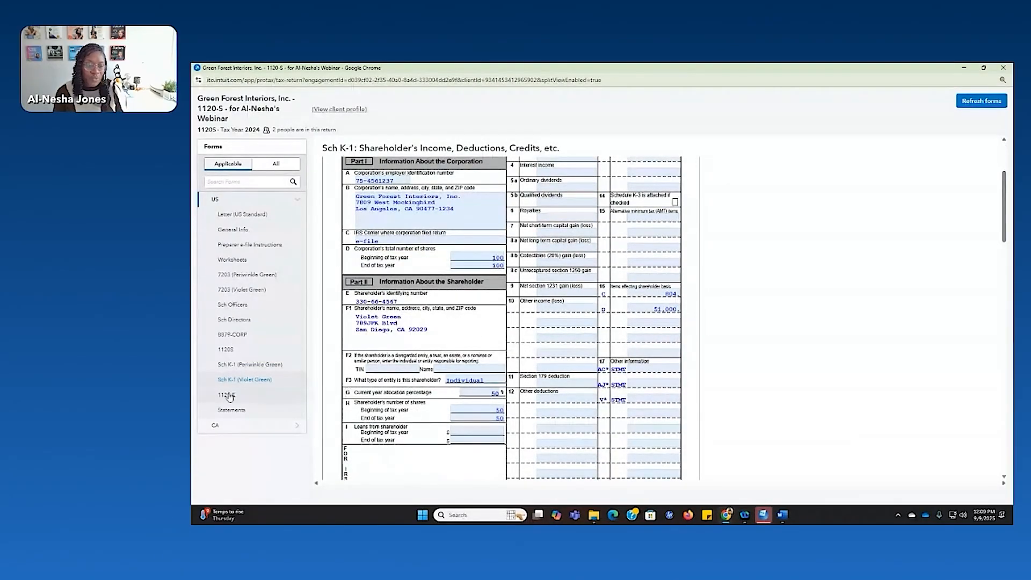
Check the officers' Social Security number display on Form 1125-E against the second shareholder's Schedule K-1, and close the forms review.
click(258, 395)
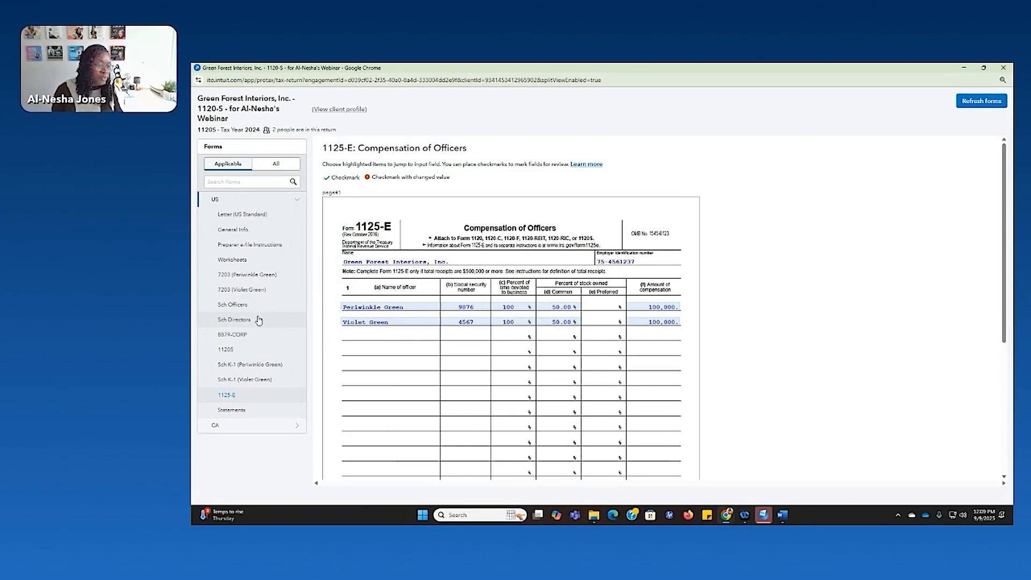
click(234, 382)
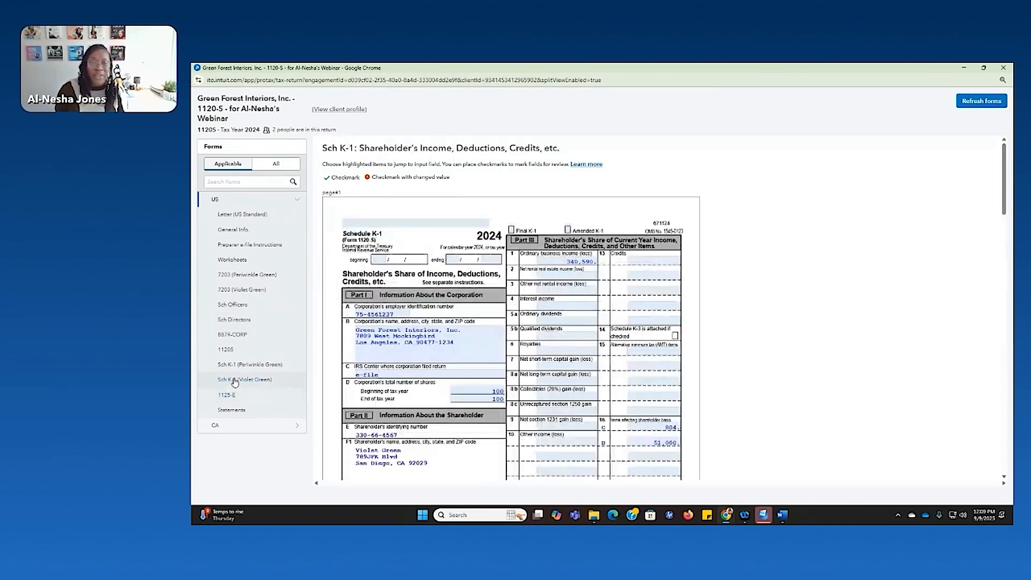
scroll(509, 367, down, 2)
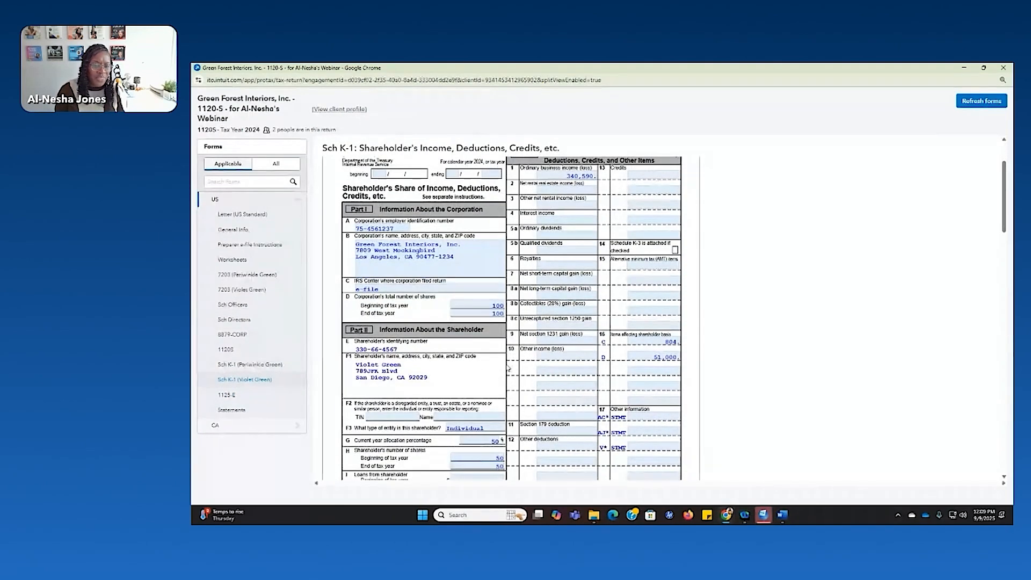
scroll(509, 367, down, 10)
scroll(513, 364, up, 12)
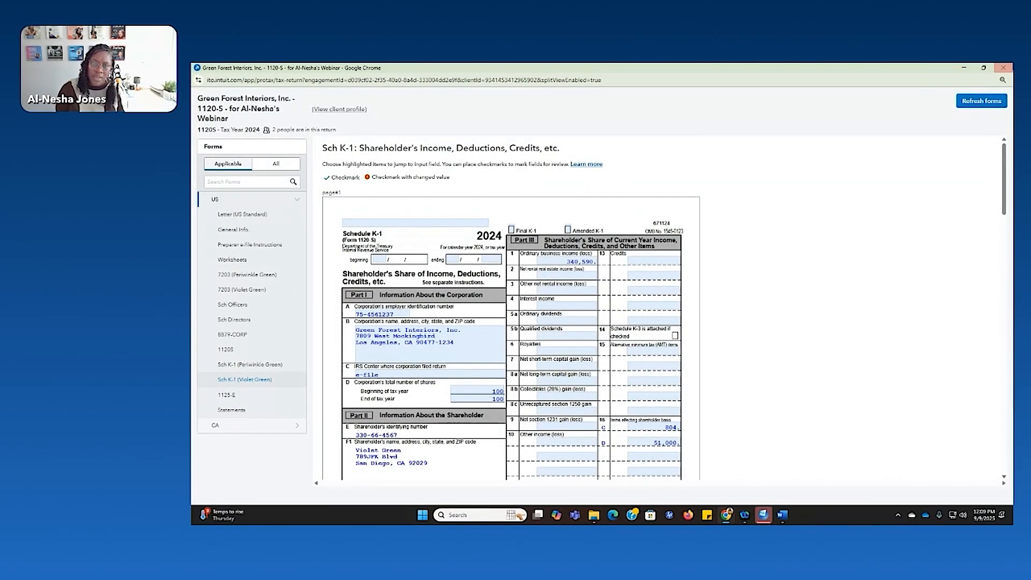
click(1003, 68)
Search the input fields for "print" and open the setting for printing the shareholder number on Schedule K-1 to review it.
click(254, 249)
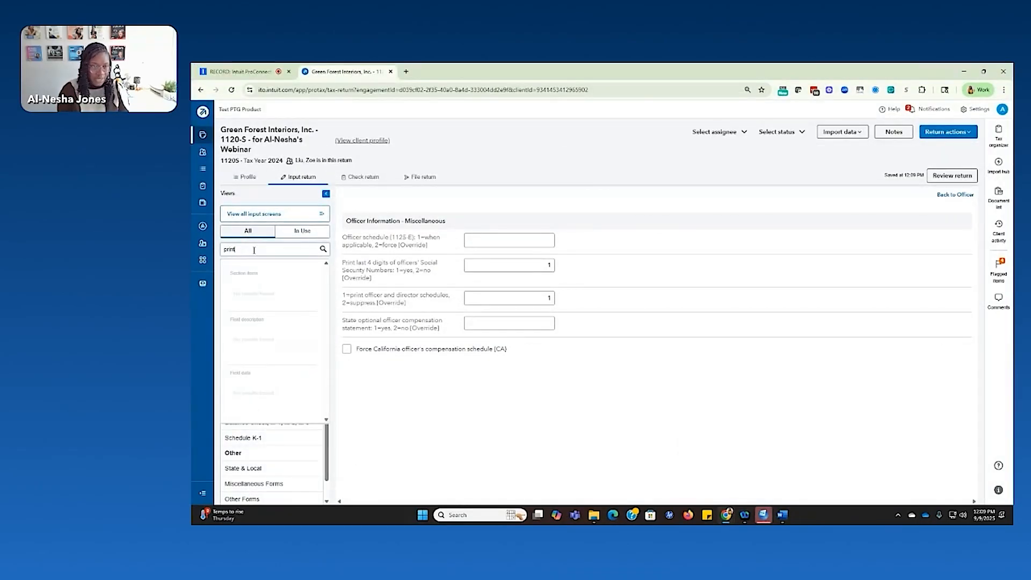
text(print)
click(267, 356)
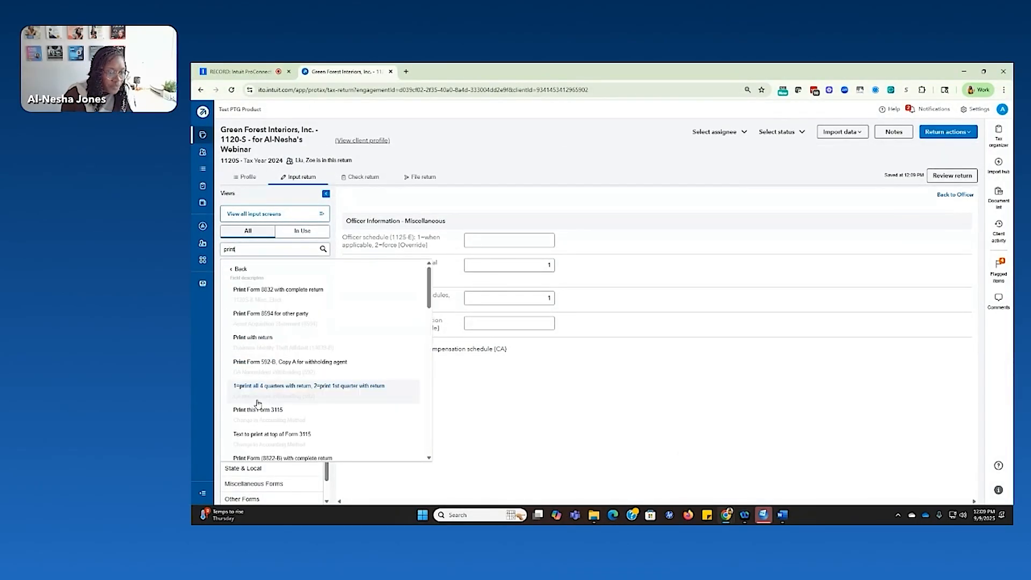
scroll(414, 329, down, 10)
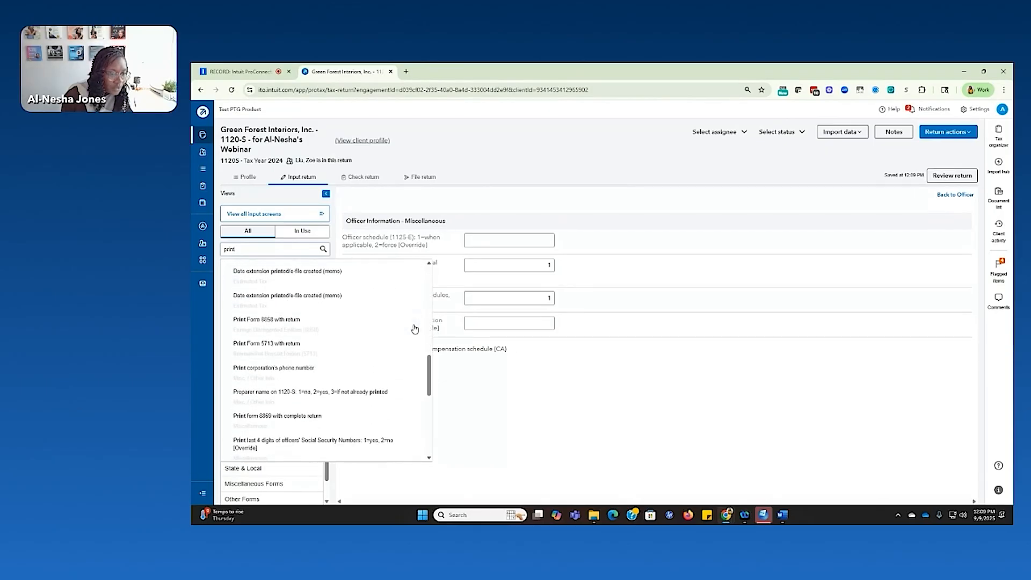
scroll(414, 329, down, 3)
scroll(382, 360, down, 2)
scroll(381, 360, down, 2)
click(317, 409)
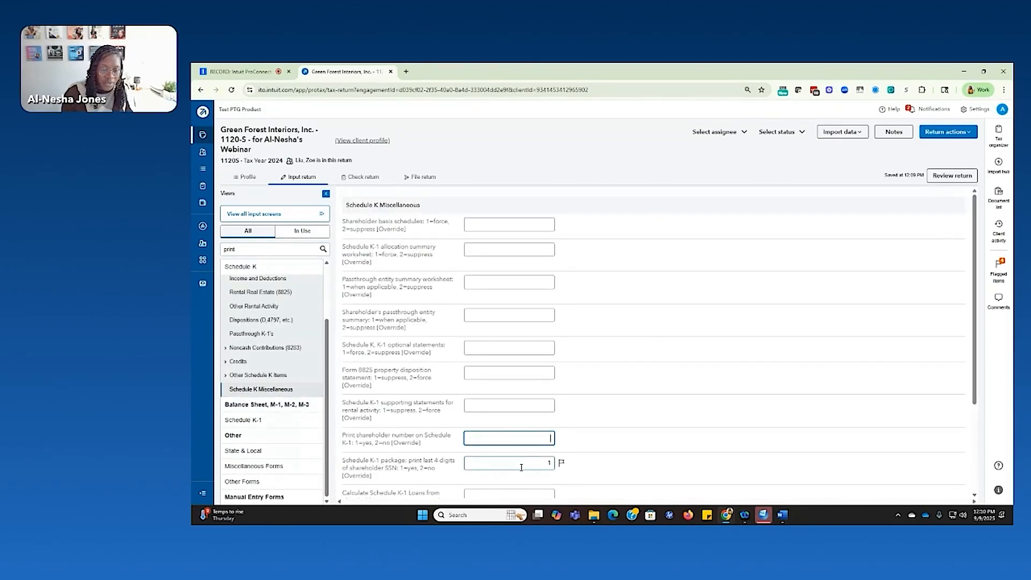
scroll(365, 403, down, 3)
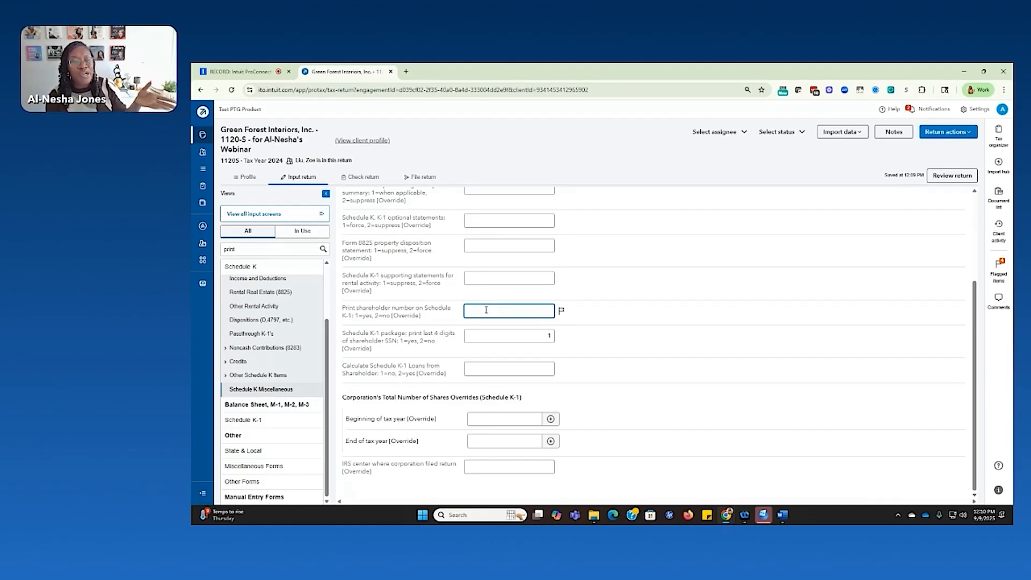
Open the Schedule K-1 package sending page for filing the return and select both shareholders' packages.
click(424, 177)
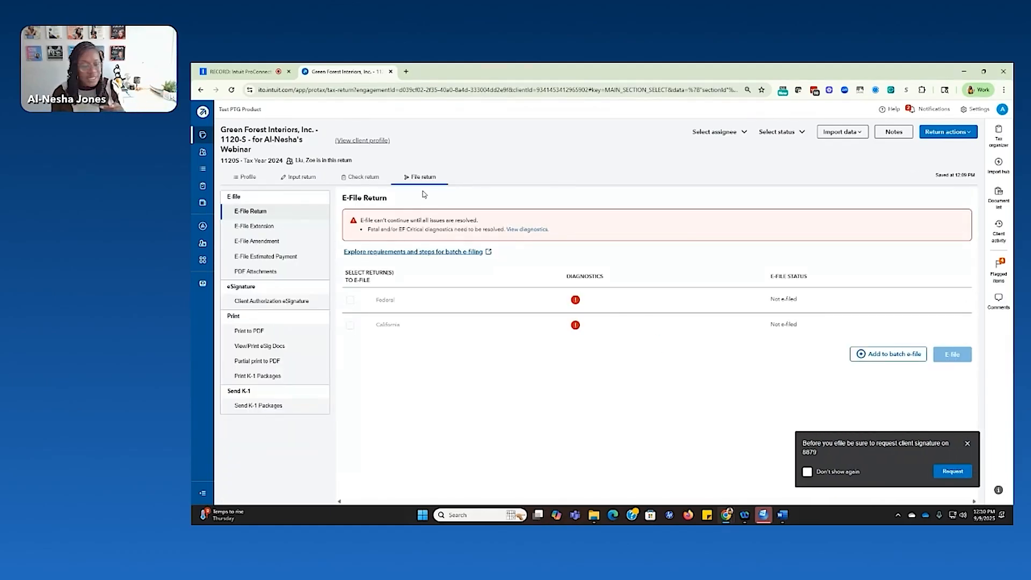
click(262, 406)
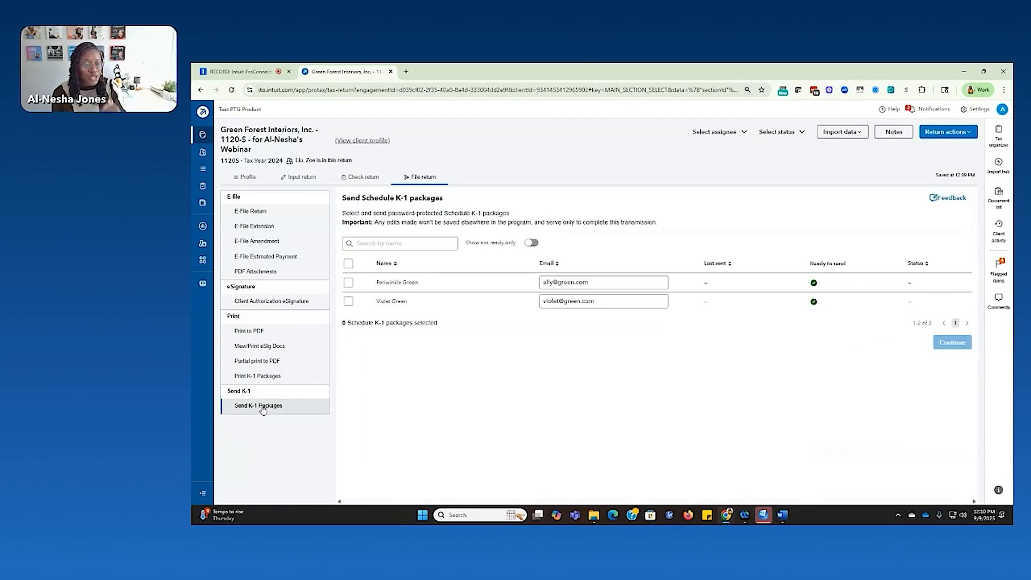
click(349, 264)
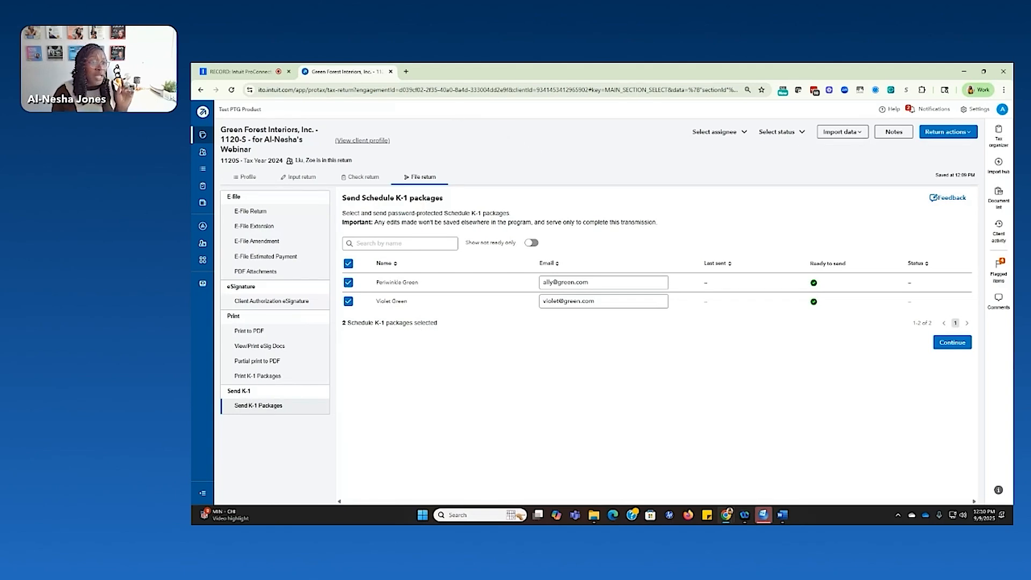
Filter the 2024 tax returns list by the presenter's name and open the Green Thumb, Inc. Form 1120 return's input screens.
click(204, 138)
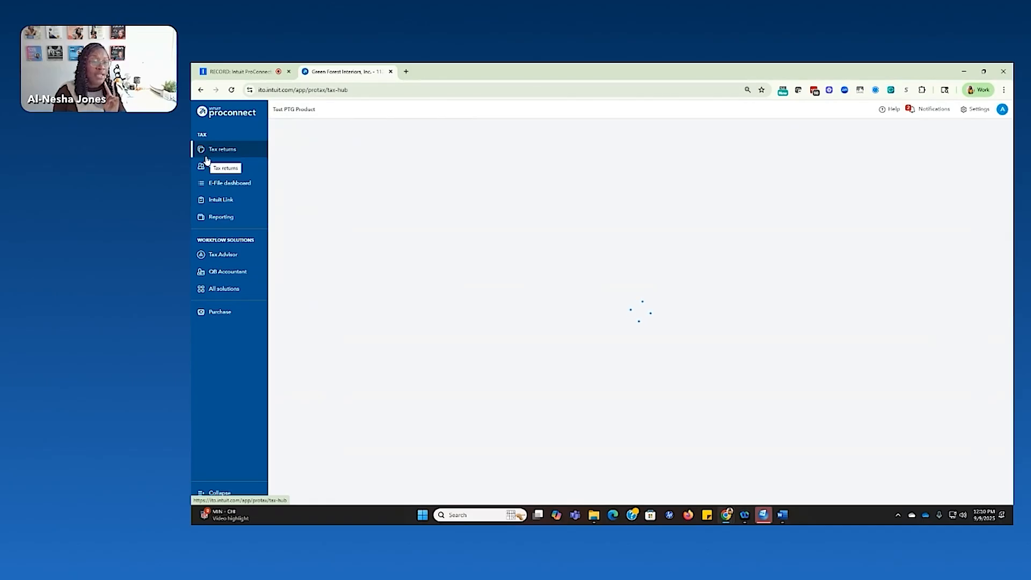
click(371, 253)
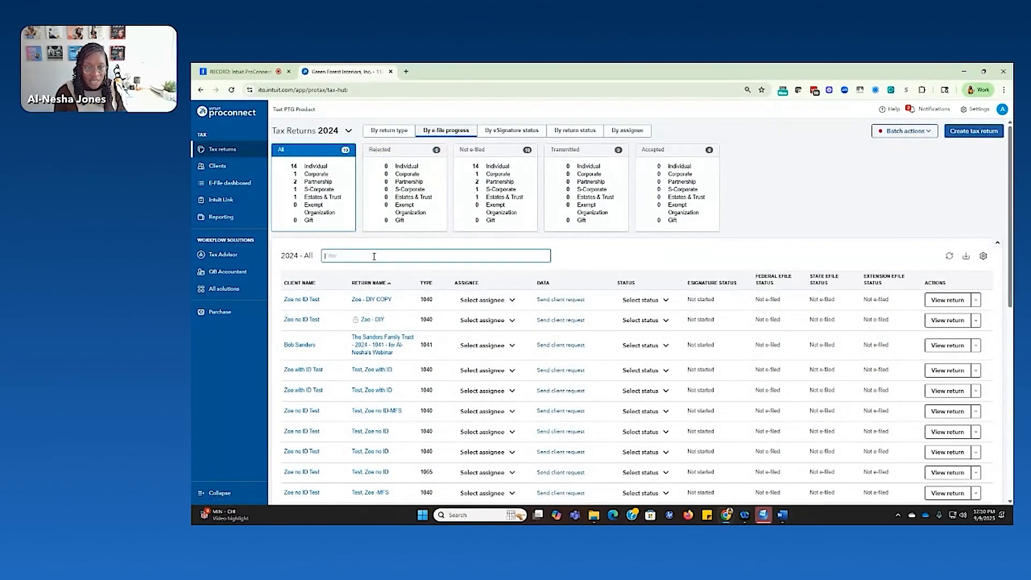
text(al-n)
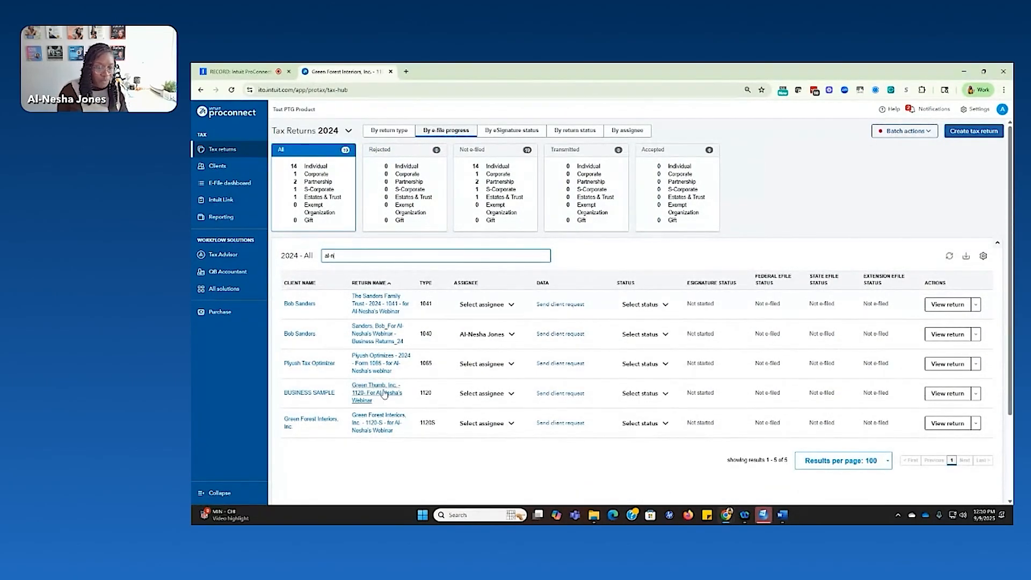
click(374, 399)
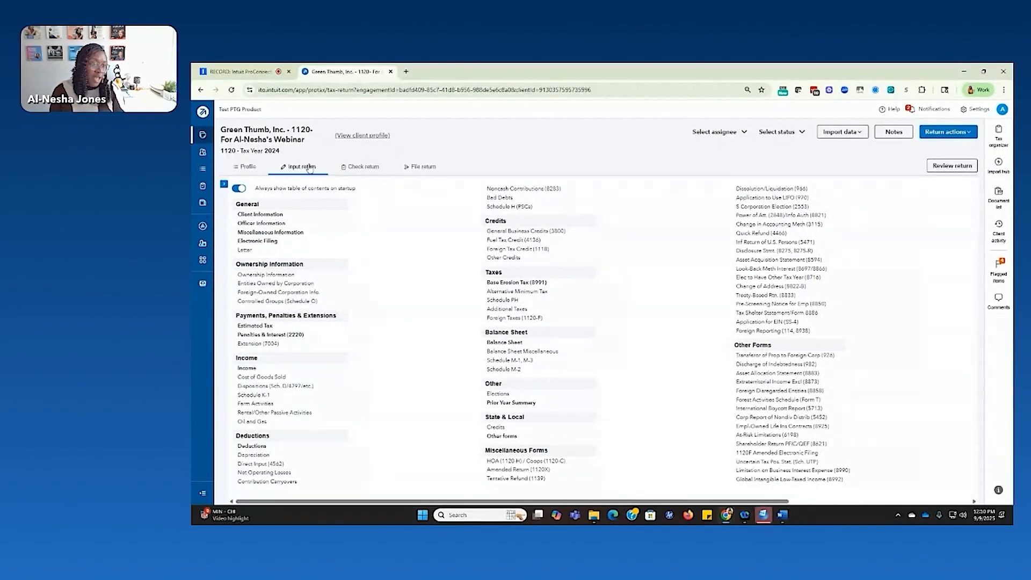
Review the corporation's Client Information and the first officer's details, including title, time devoted and stock ownership percentages.
click(251, 215)
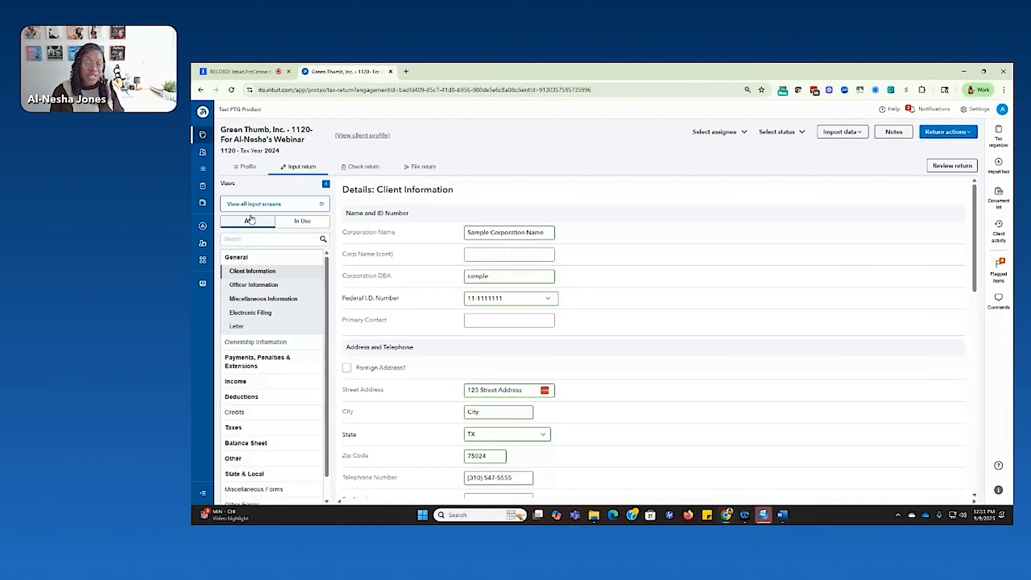
click(261, 285)
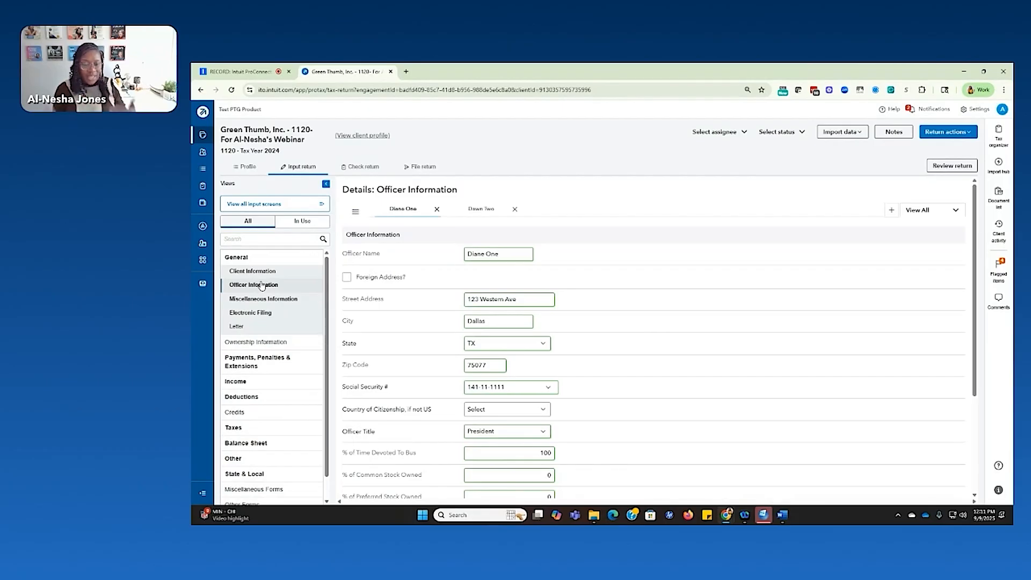
scroll(483, 279, down, 3)
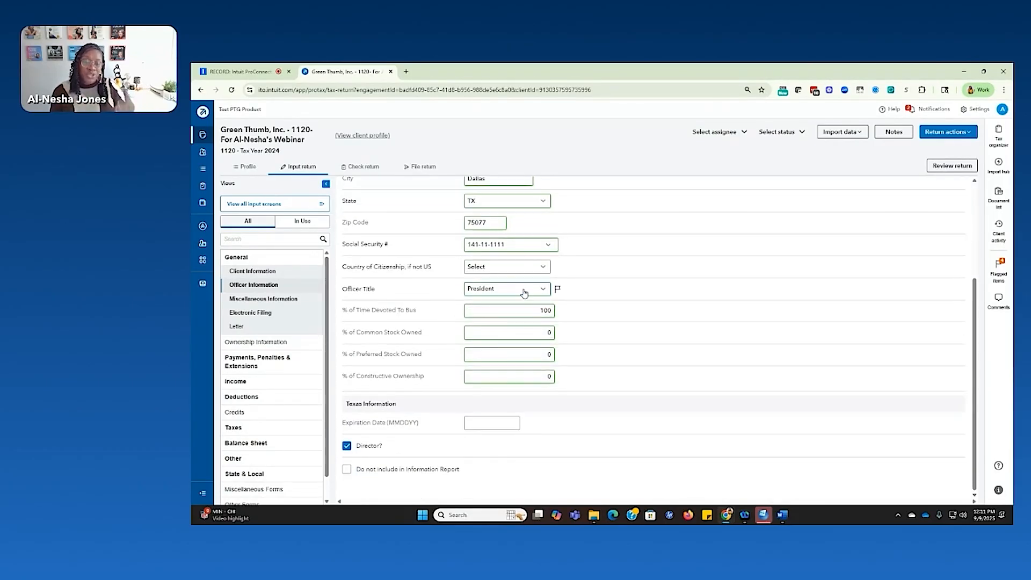
scroll(496, 248, up, 3)
click(269, 270)
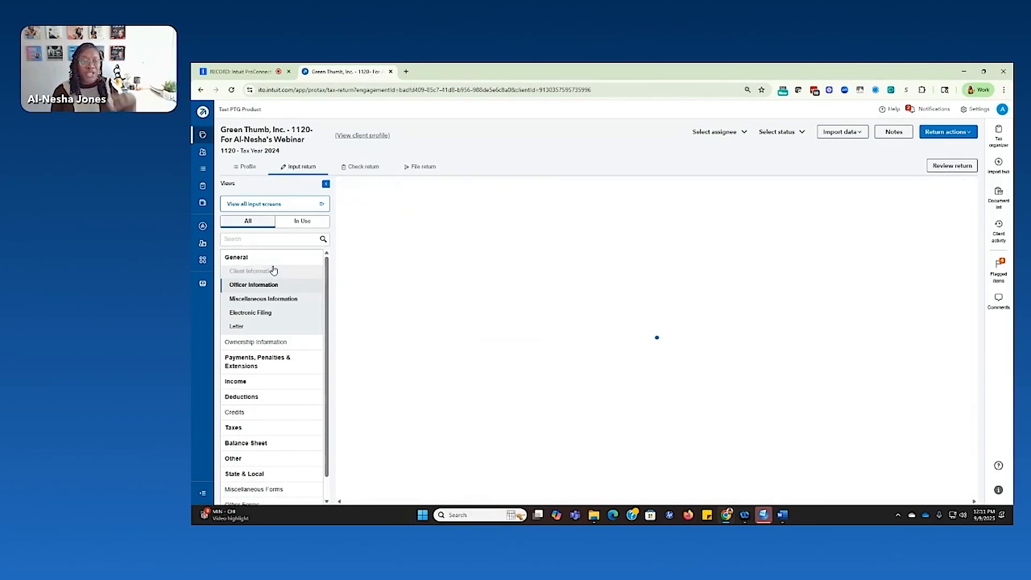
scroll(444, 275, down, 15)
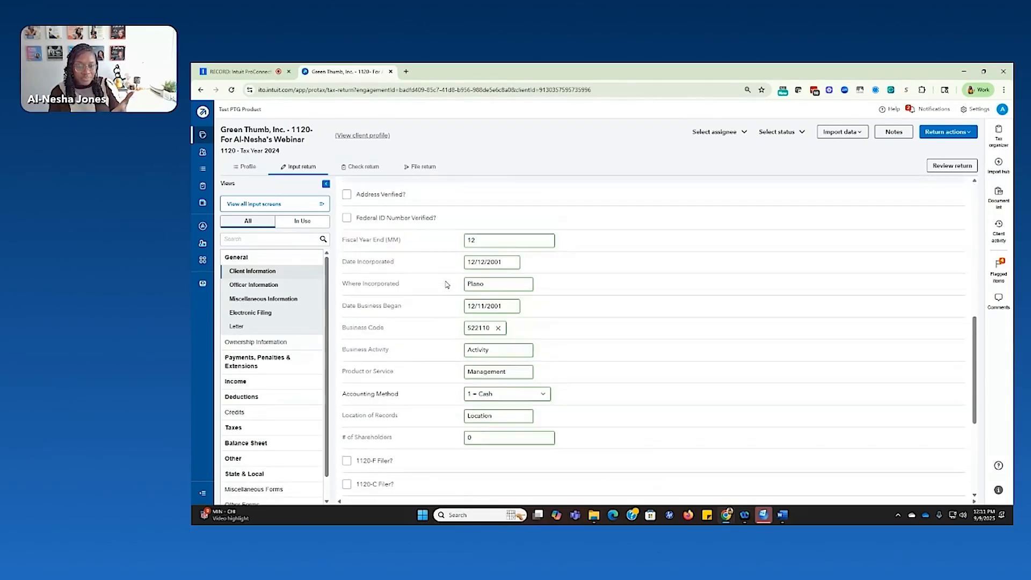
click(254, 284)
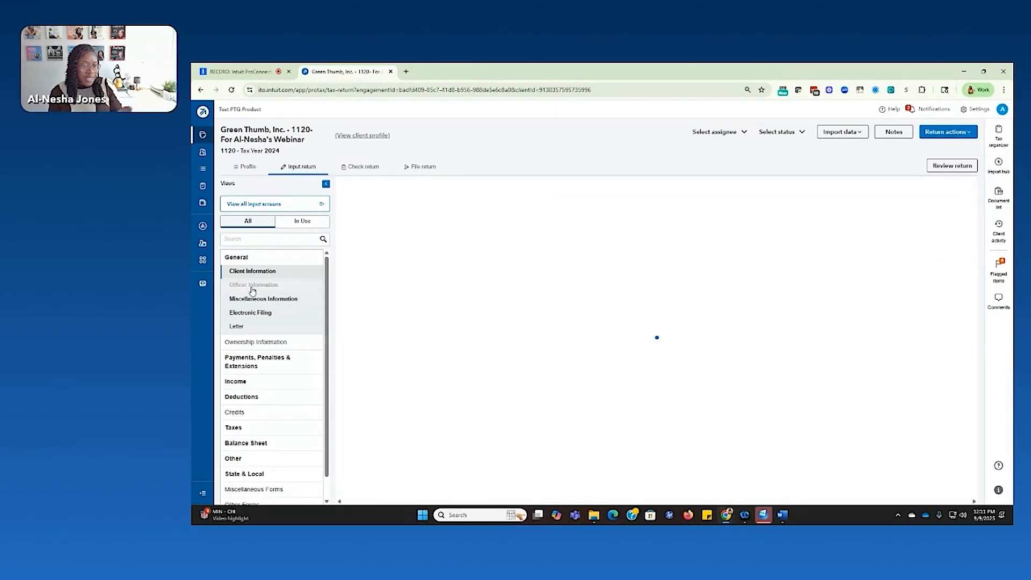
scroll(448, 302, down, 3)
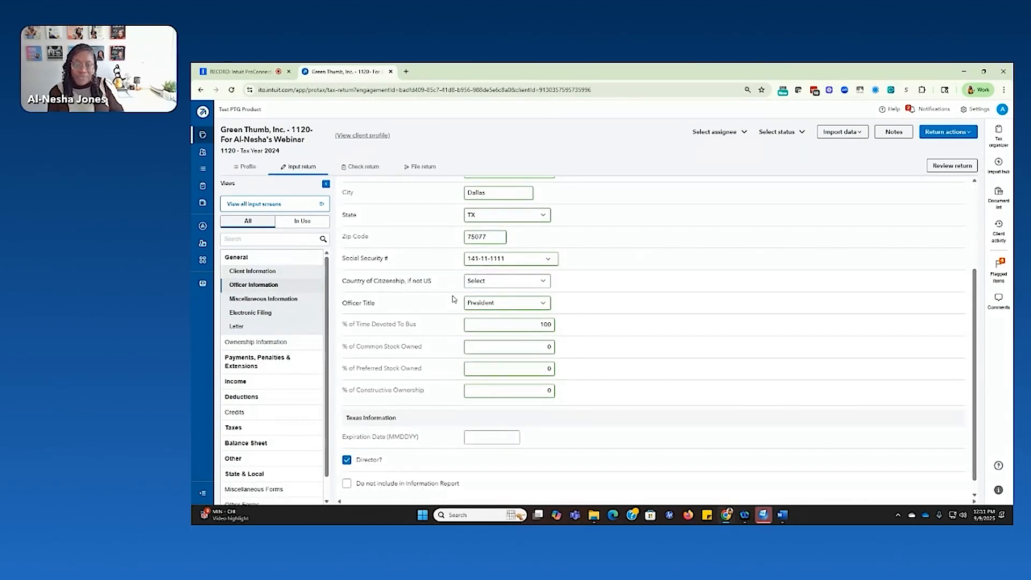
Look over the Ownership Information input screen for 20% direct or 50% direct/indirect owners.
click(246, 341)
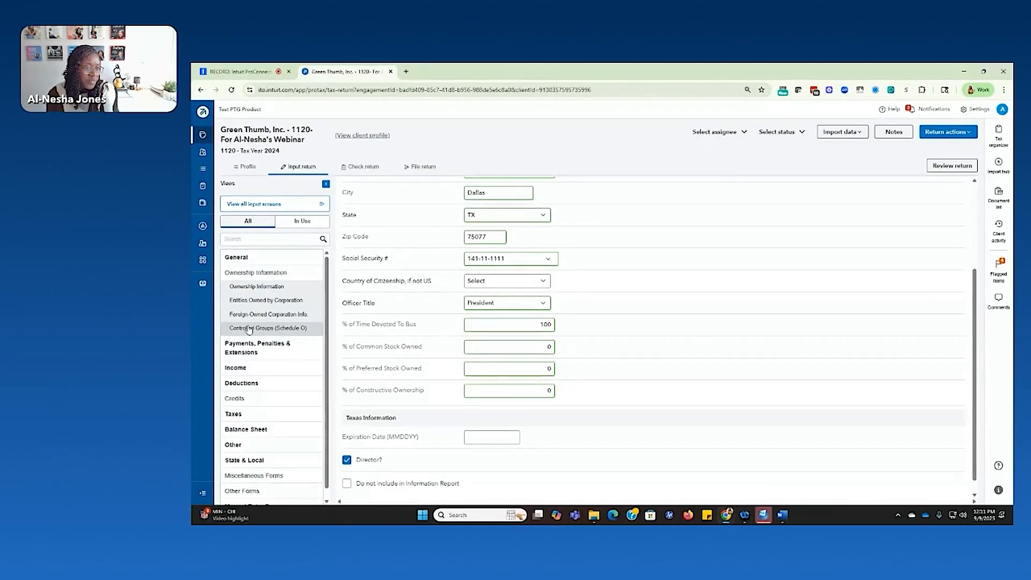
click(265, 289)
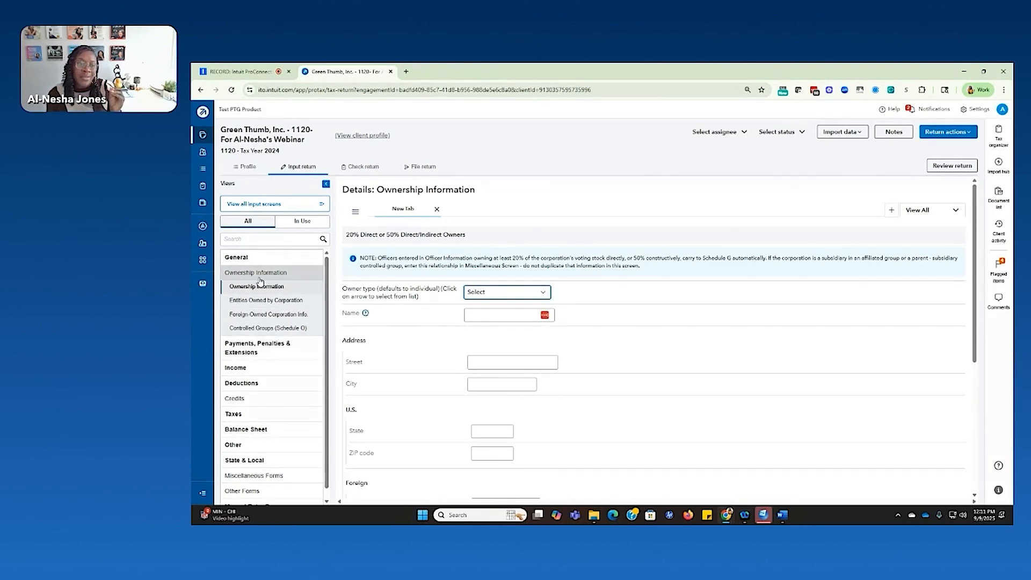
click(255, 257)
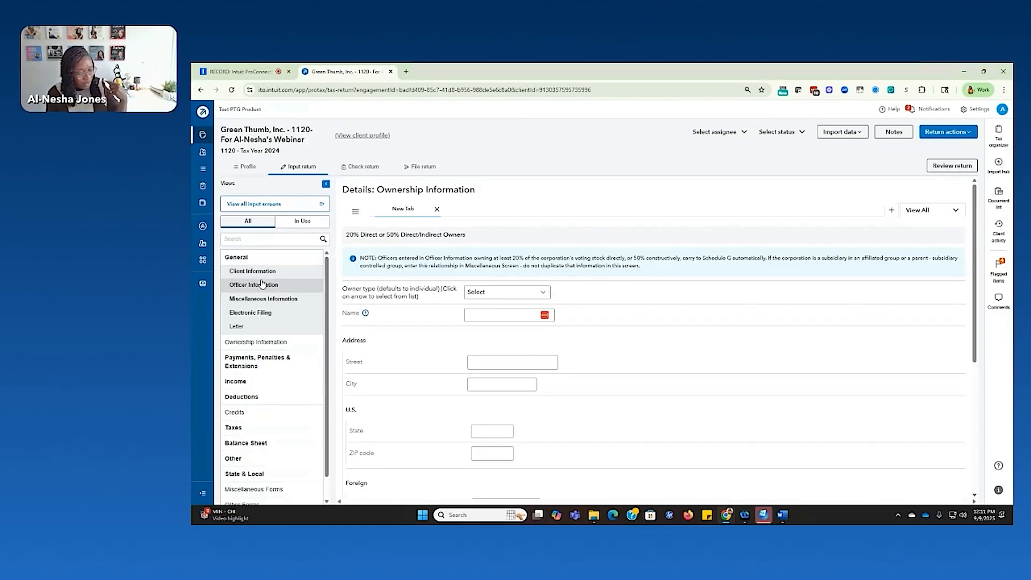
Open Officer Compensation under Deductions and enter 125,000 as the first officer's amount of compensation.
click(246, 397)
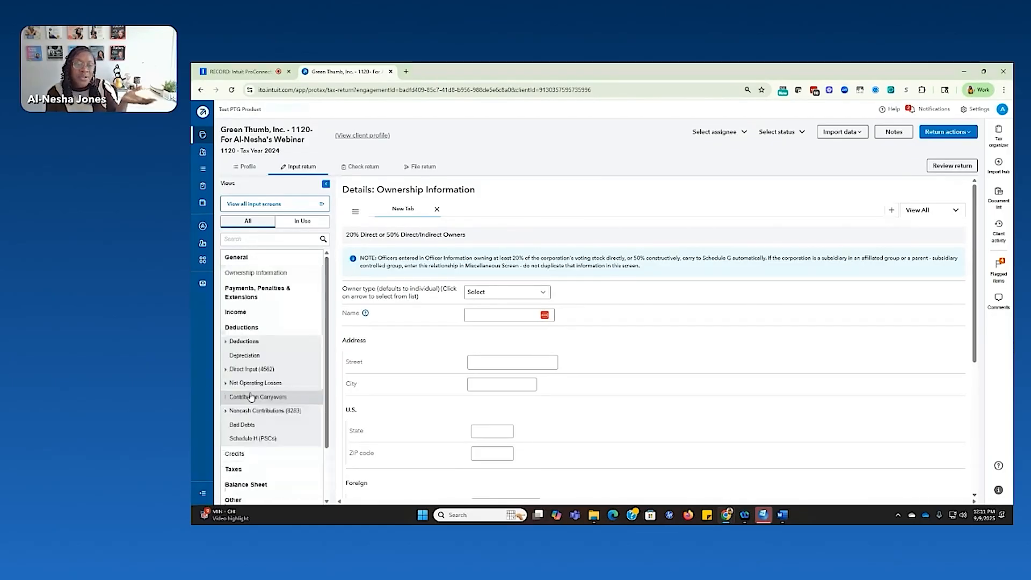
click(244, 340)
click(251, 369)
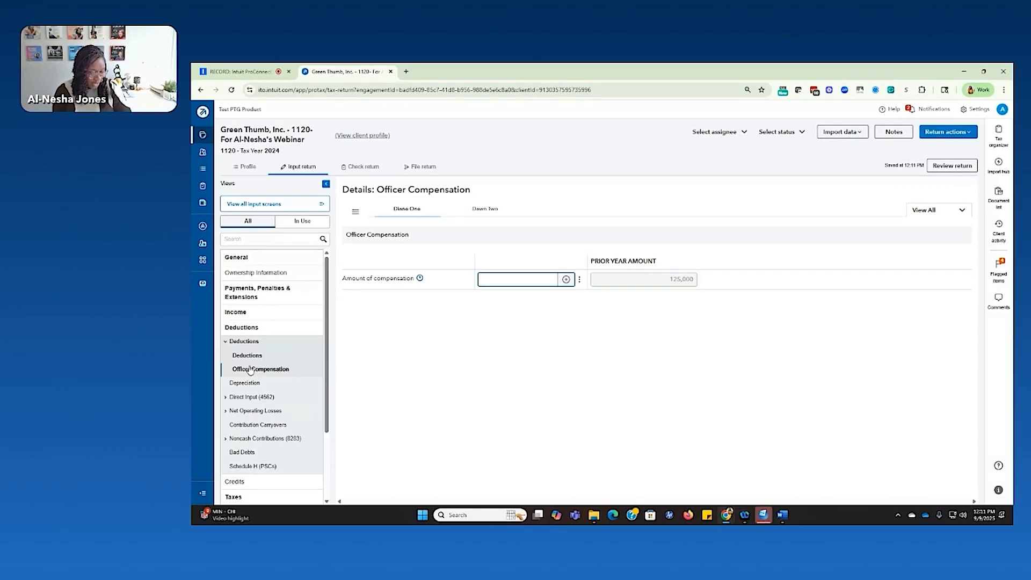
text(125)
text(000)
Enter 85,000 as the second officer's amount of compensation.
click(474, 213)
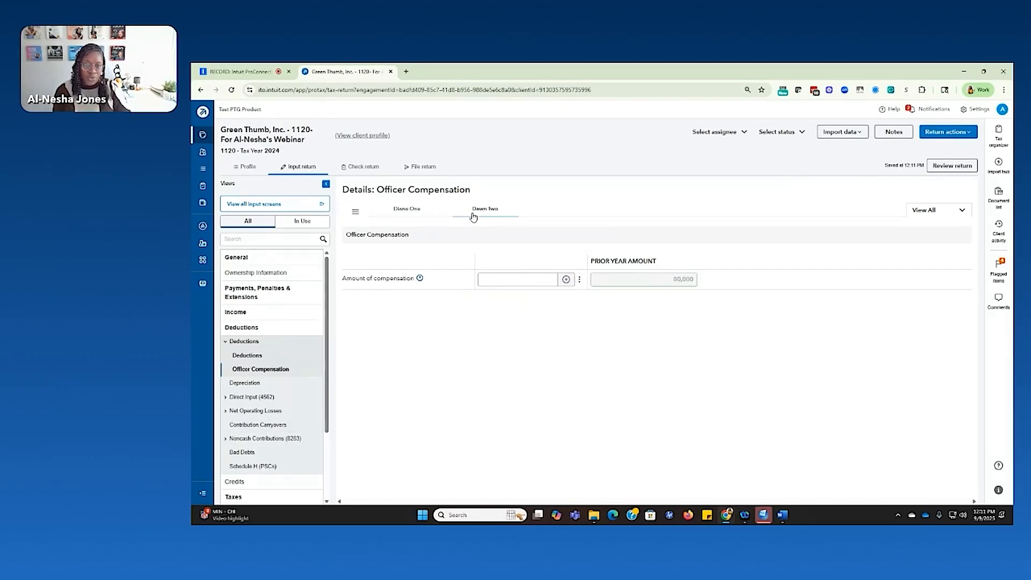
click(521, 280)
text(85000)
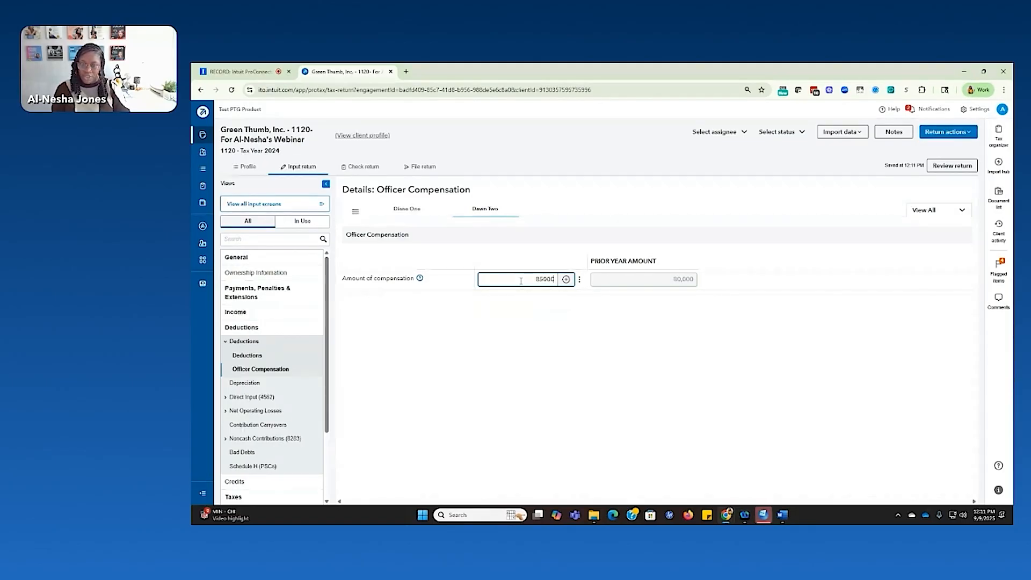
click(467, 316)
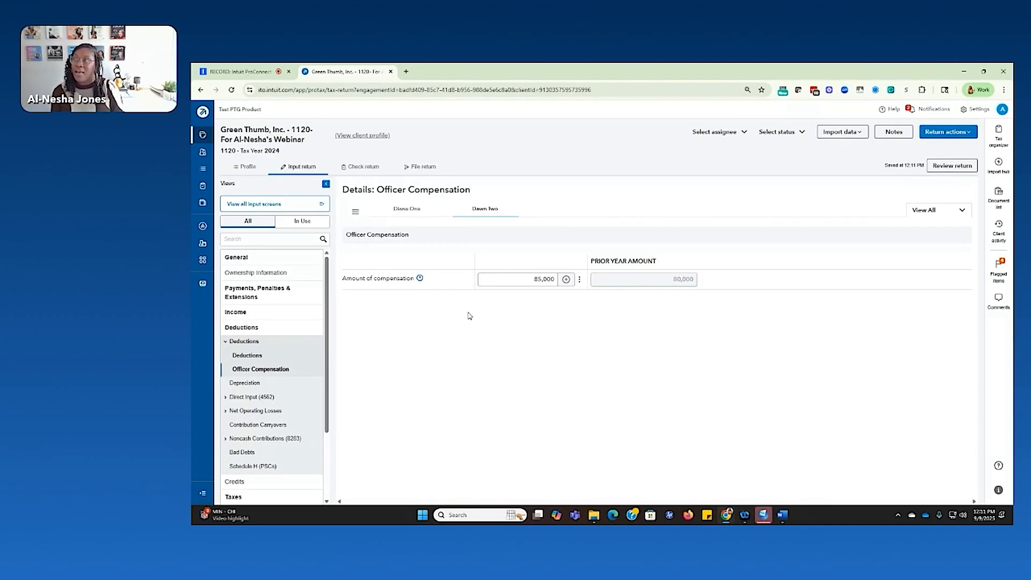
Check the federal tax summary and the officer compensation on line 12 of Form 1120.
click(353, 168)
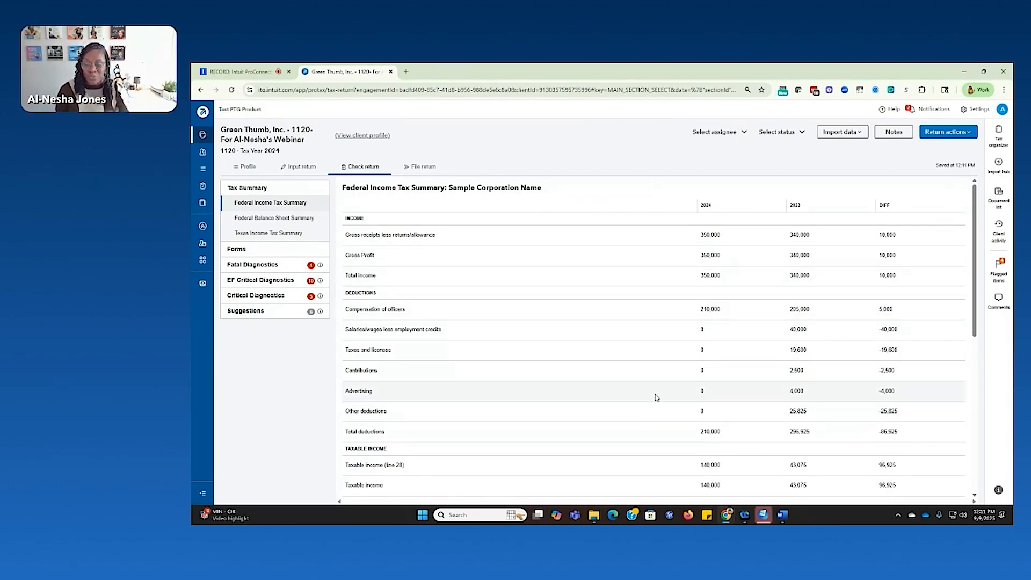
click(238, 251)
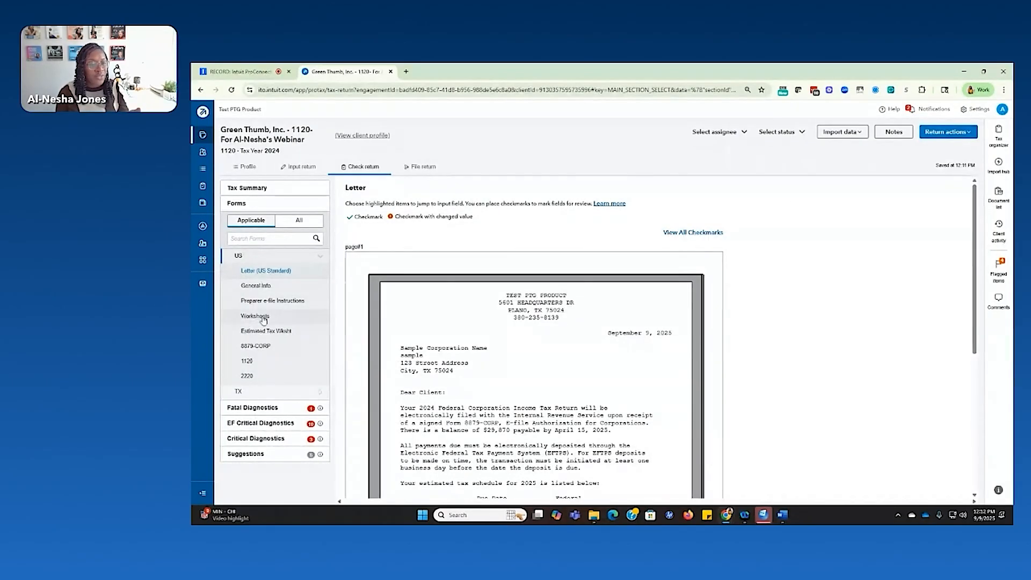
click(248, 361)
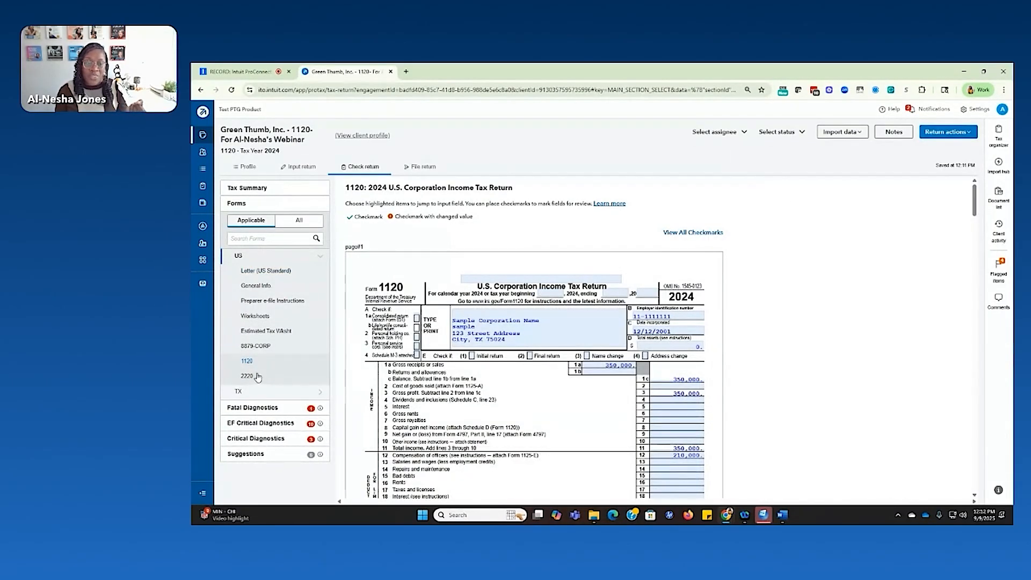
scroll(466, 327, down, 3)
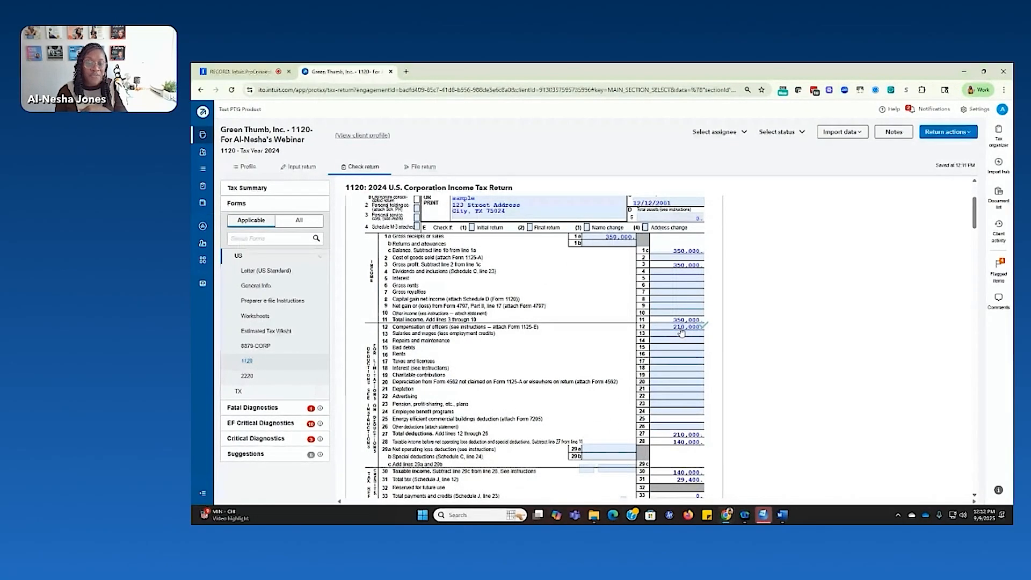
Search the input fields for "1125" and set the Officers schedule (1125-E) override to 2 to force the form.
click(304, 169)
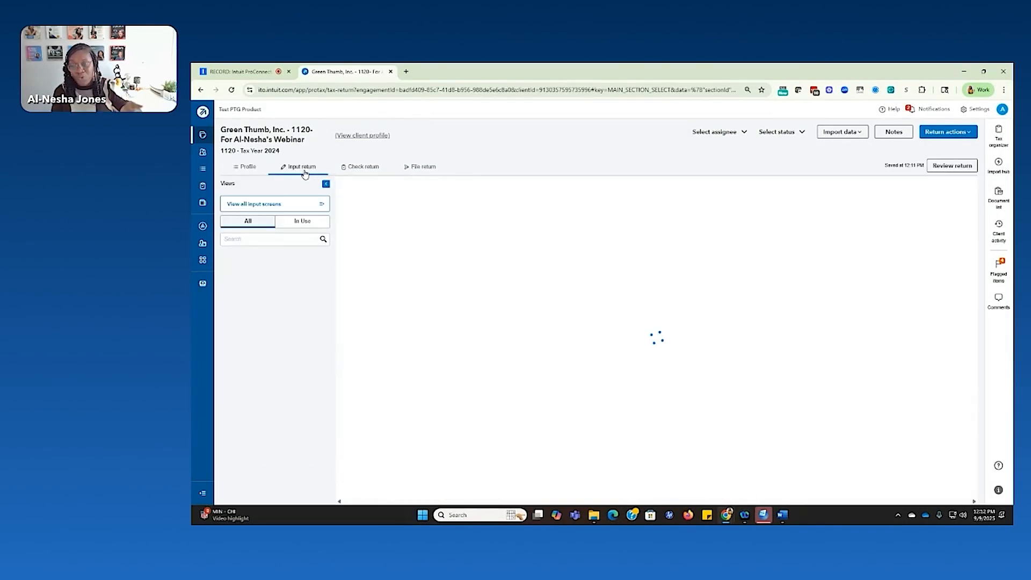
click(263, 239)
text(1125)
click(262, 328)
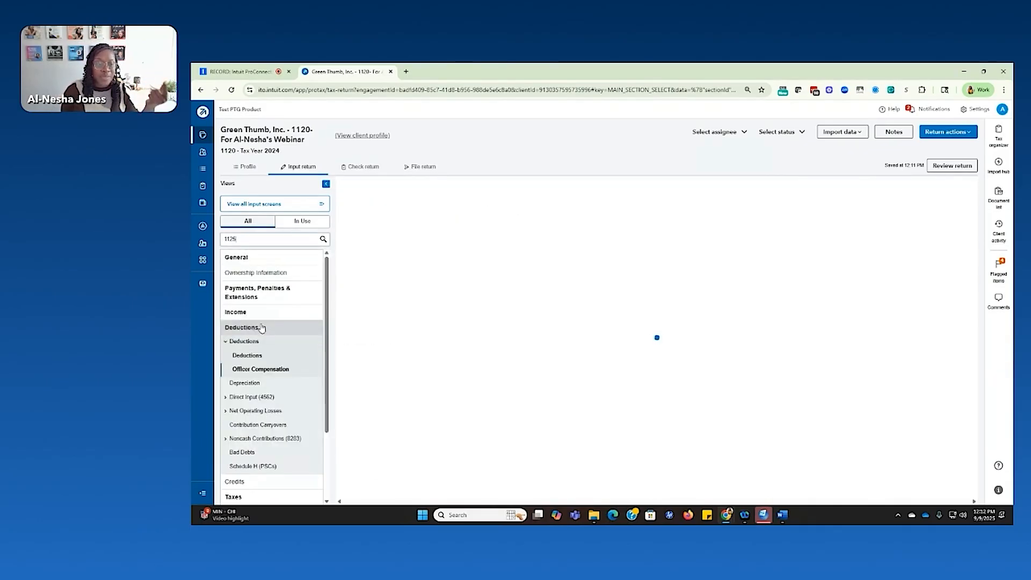
click(266, 239)
click(272, 347)
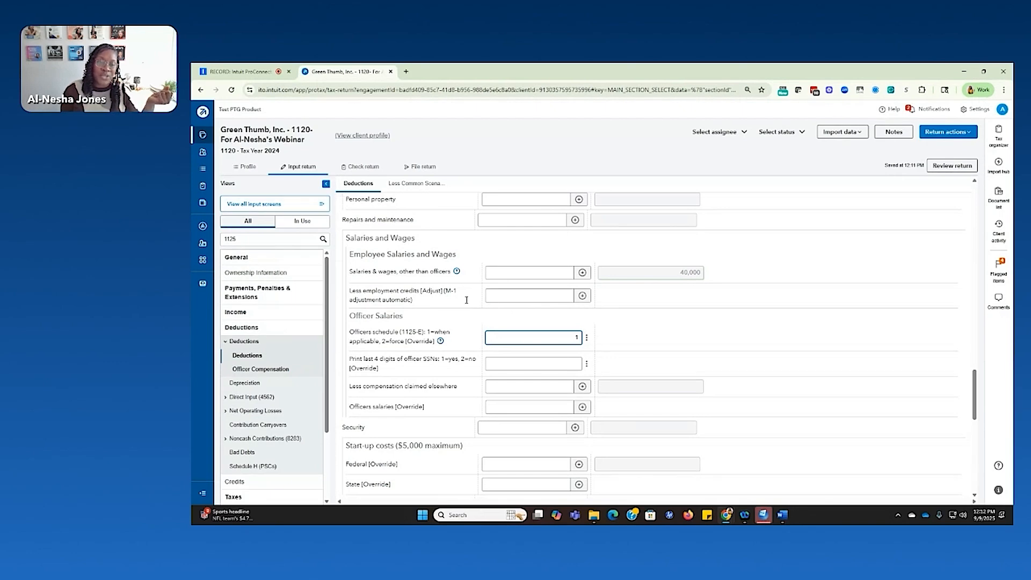
text(2)
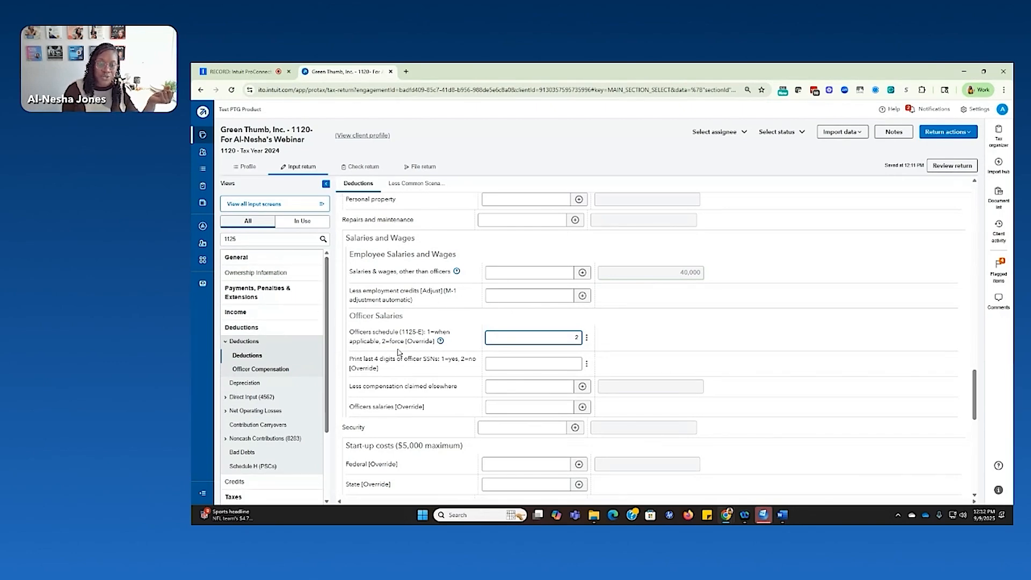
Open Form 1125-E among the return's US forms to check the officers' compensation and Social Security number display.
click(363, 167)
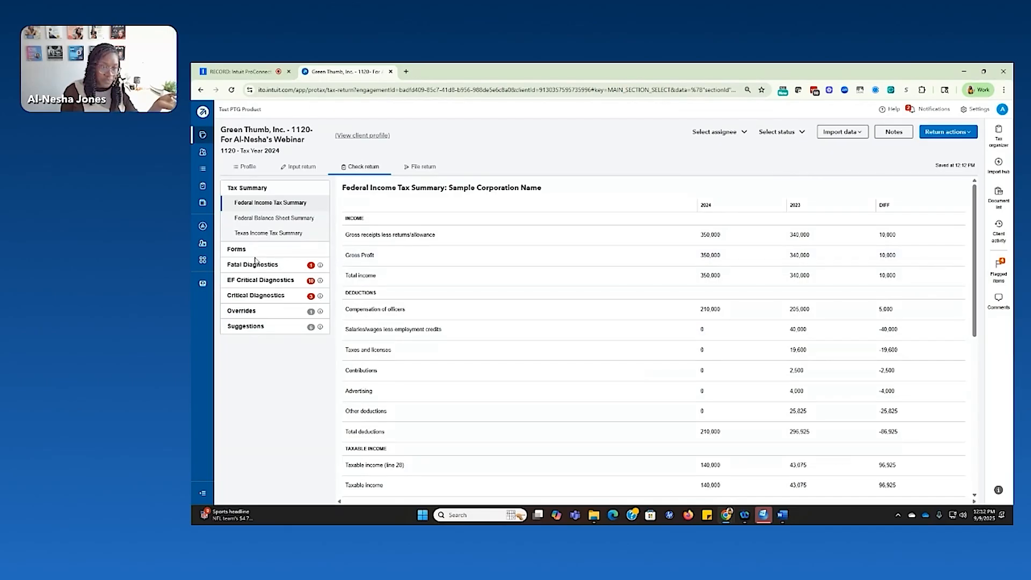
click(240, 250)
click(243, 256)
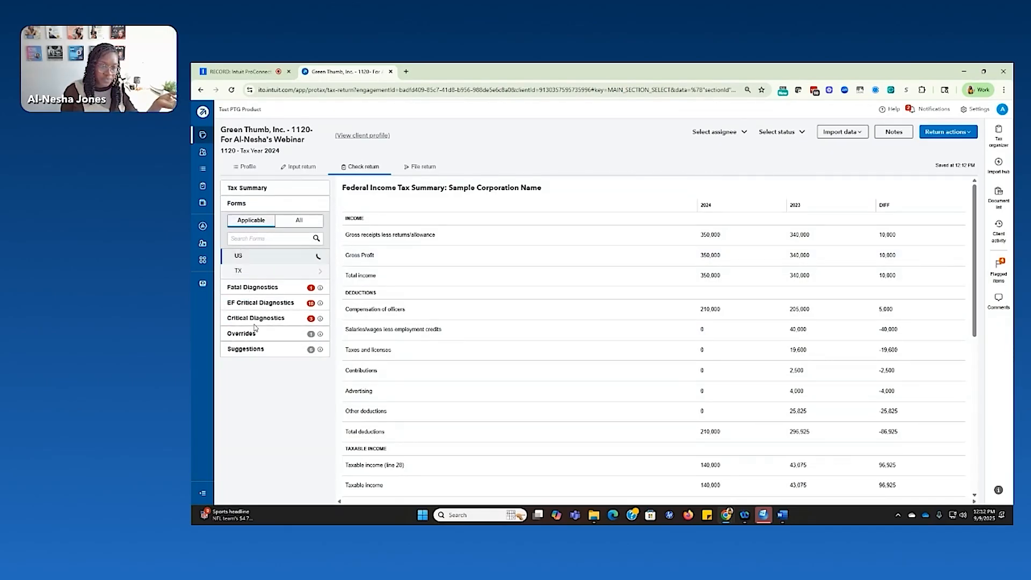
click(269, 376)
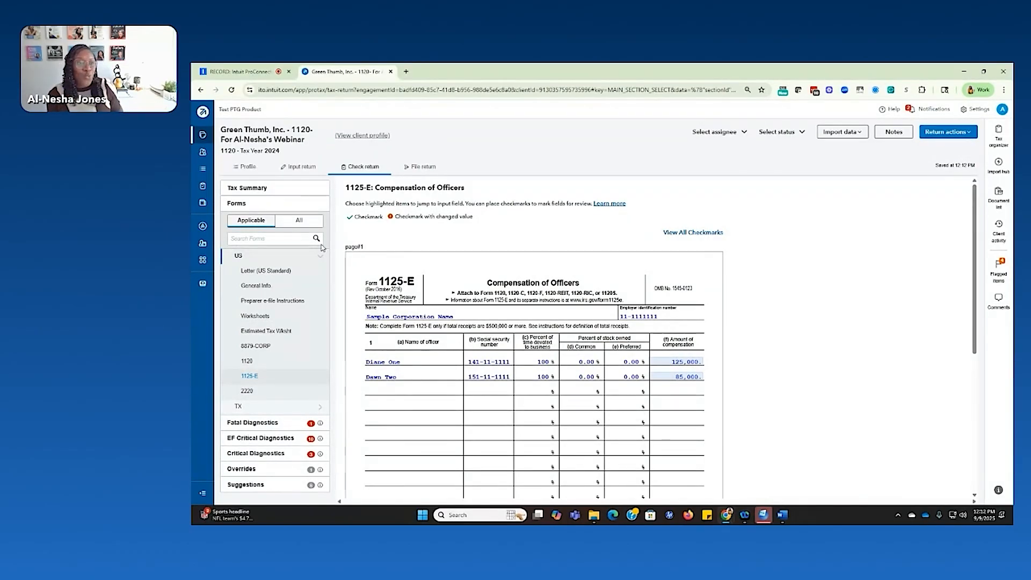
key(alt+Tab)
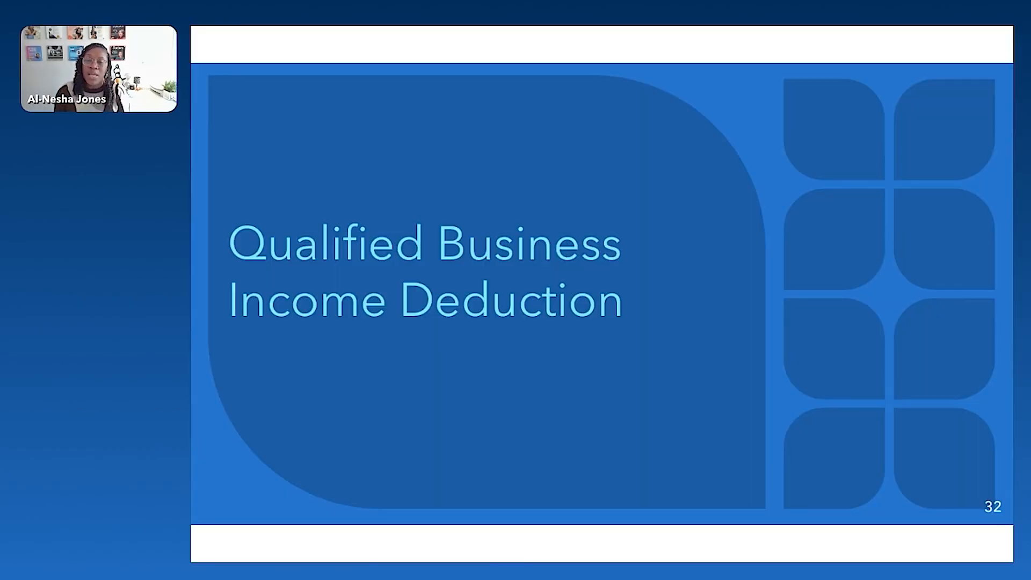
key(Right)
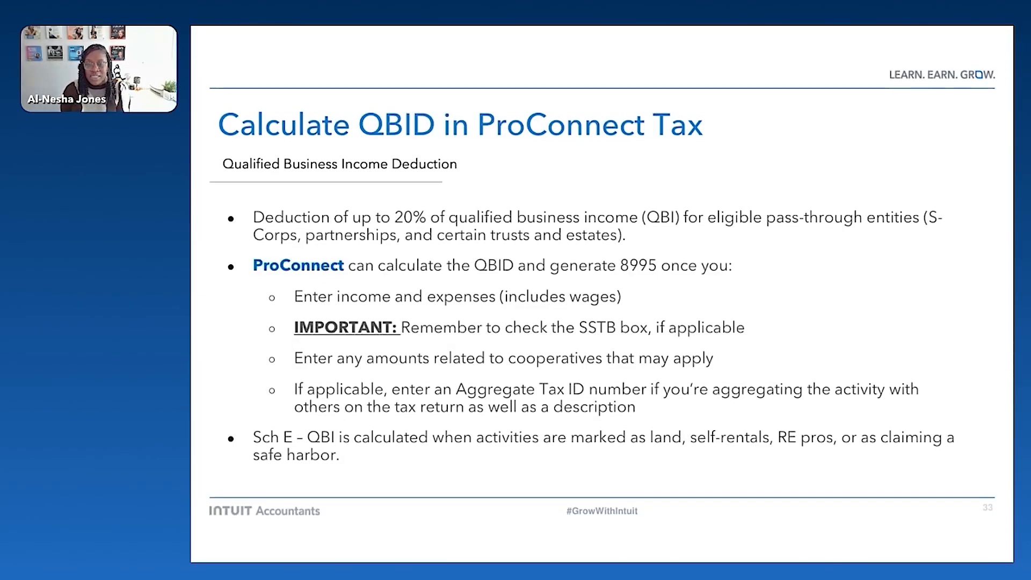